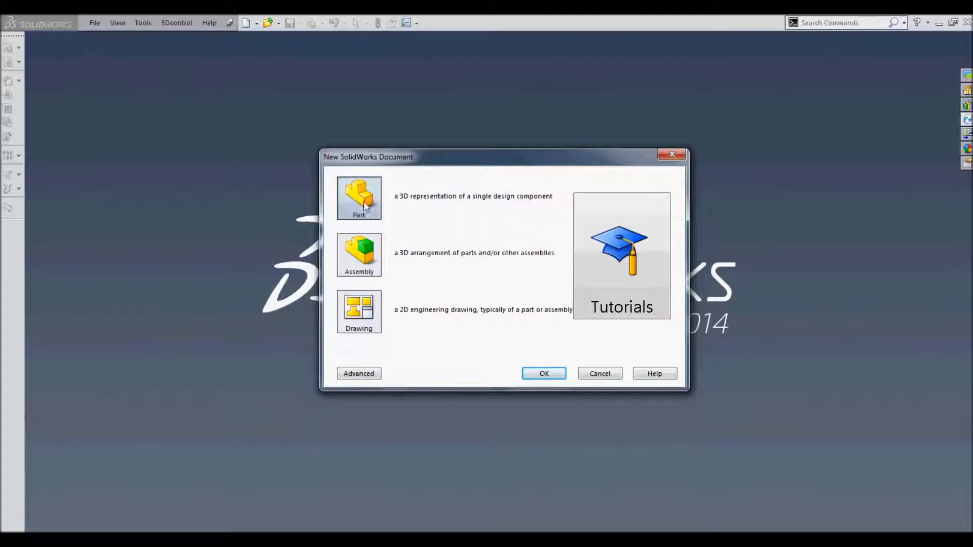
# Look through the Part, Assembly and Drawing types offered for a new document
pyautogui.click(355, 258)
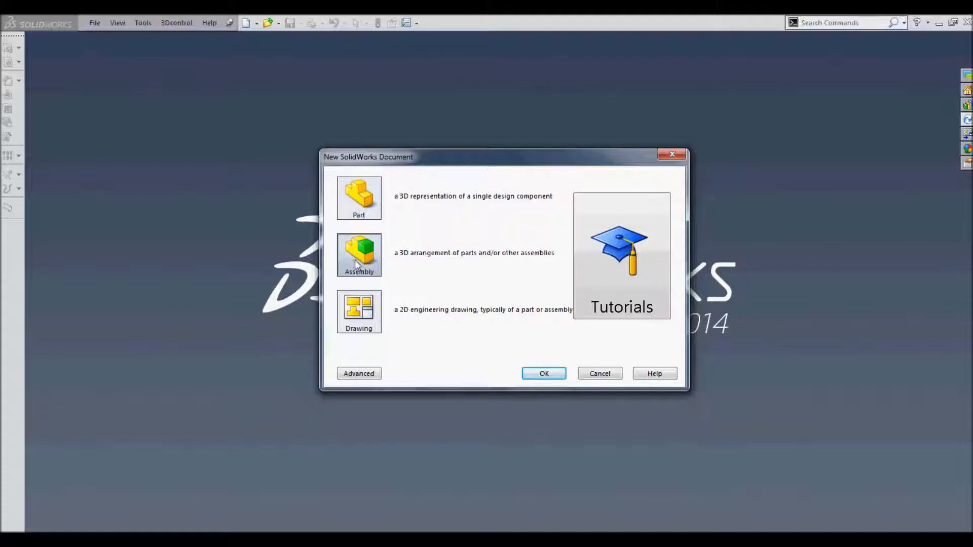
pyautogui.click(357, 310)
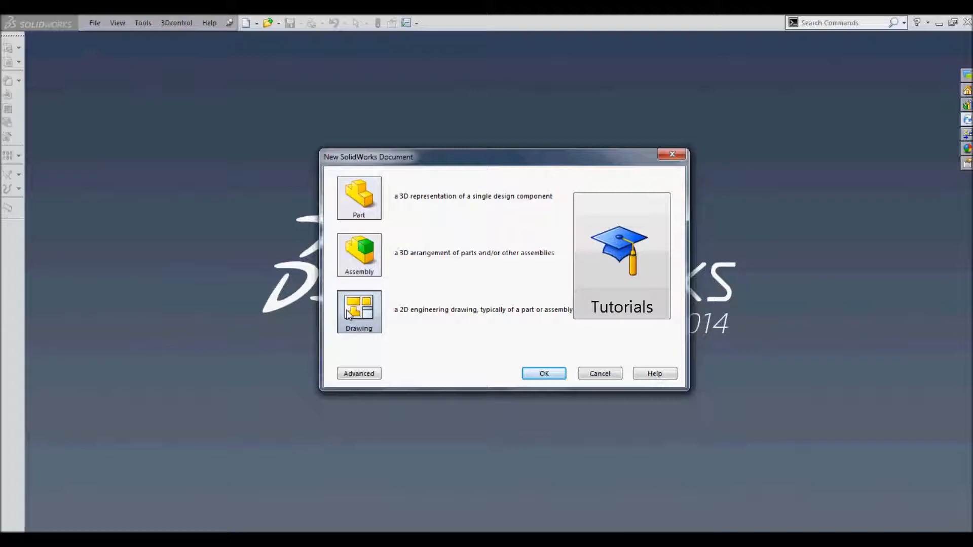
pyautogui.click(359, 198)
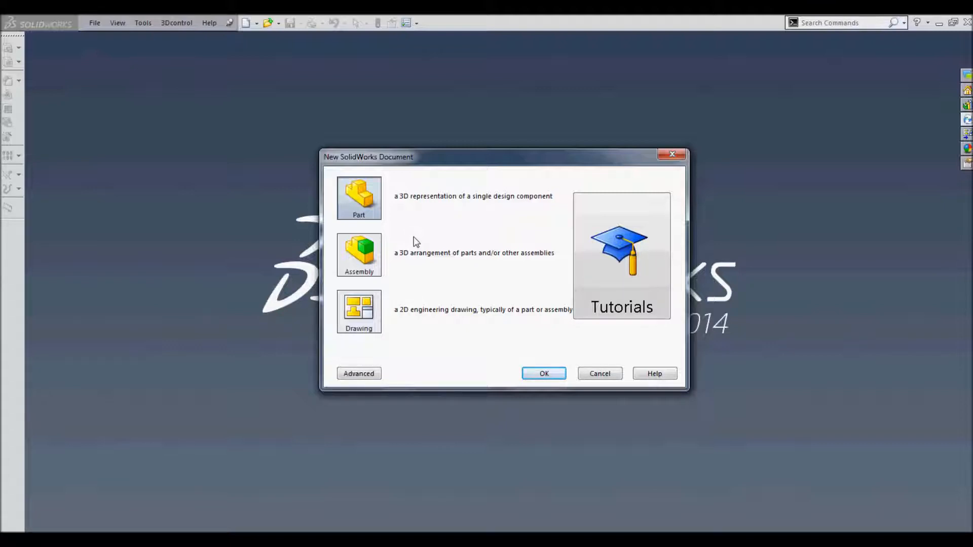
pyautogui.click(376, 252)
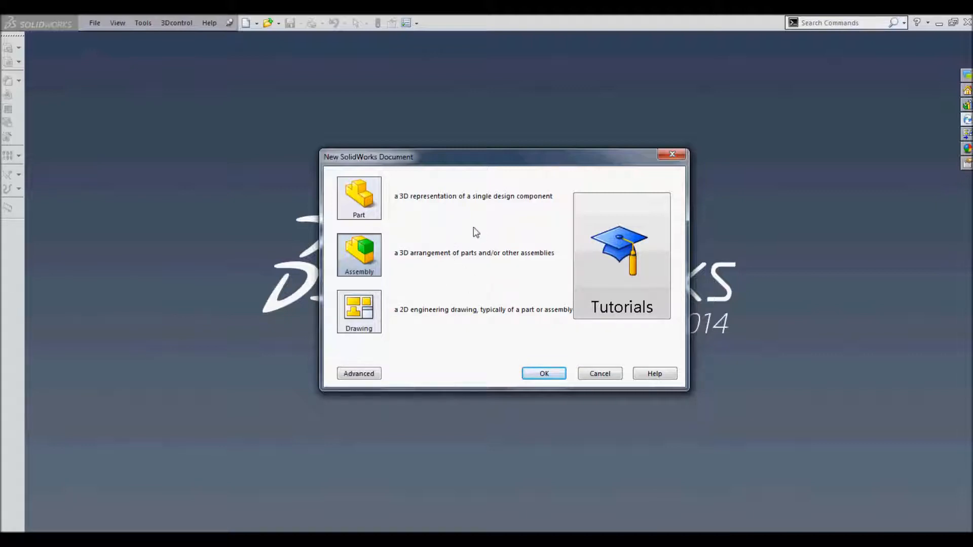
pyautogui.click(359, 313)
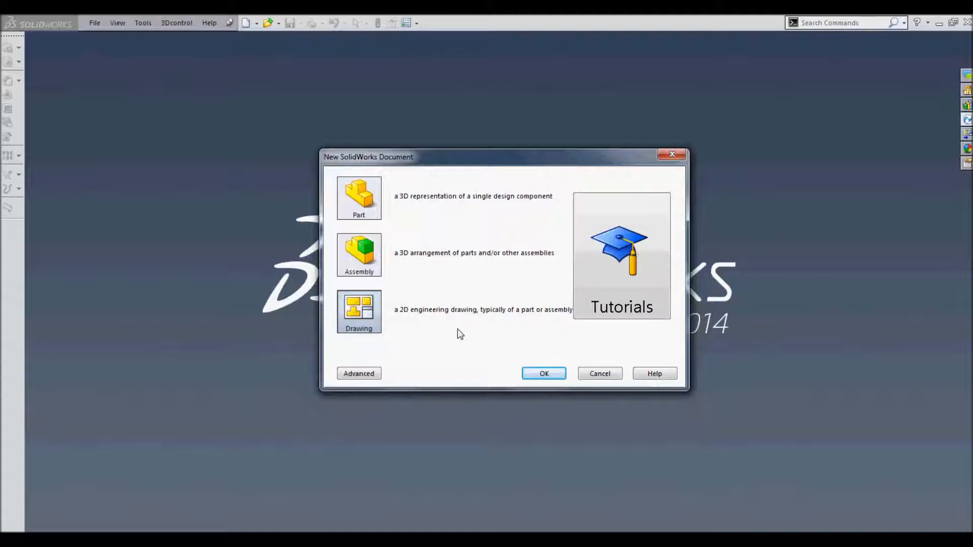
pyautogui.click(358, 203)
pyautogui.click(360, 255)
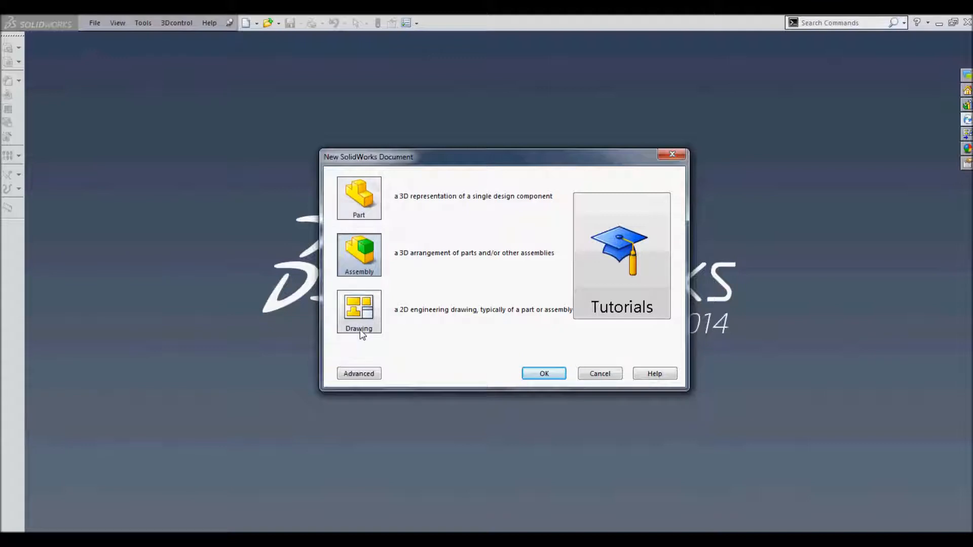
pyautogui.click(365, 303)
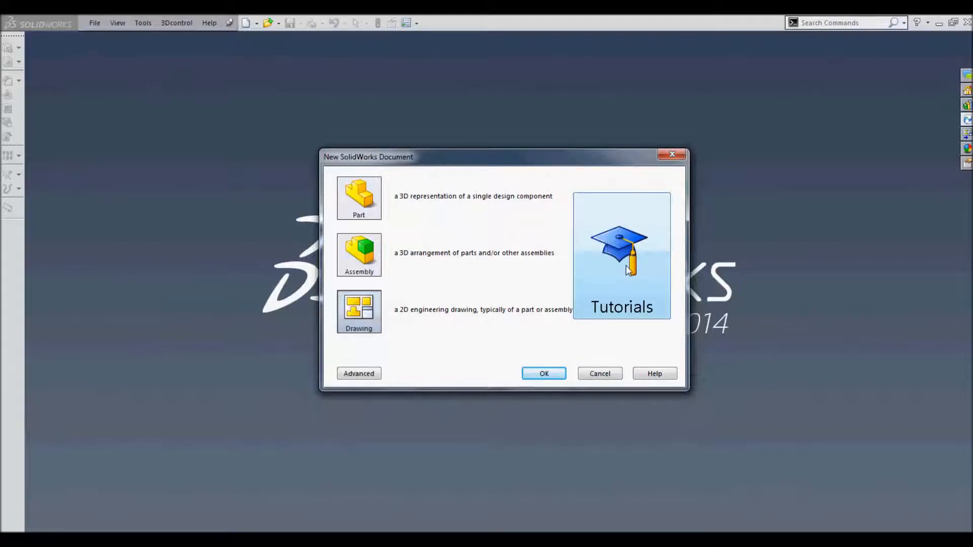
# Create a new part document
pyautogui.click(363, 216)
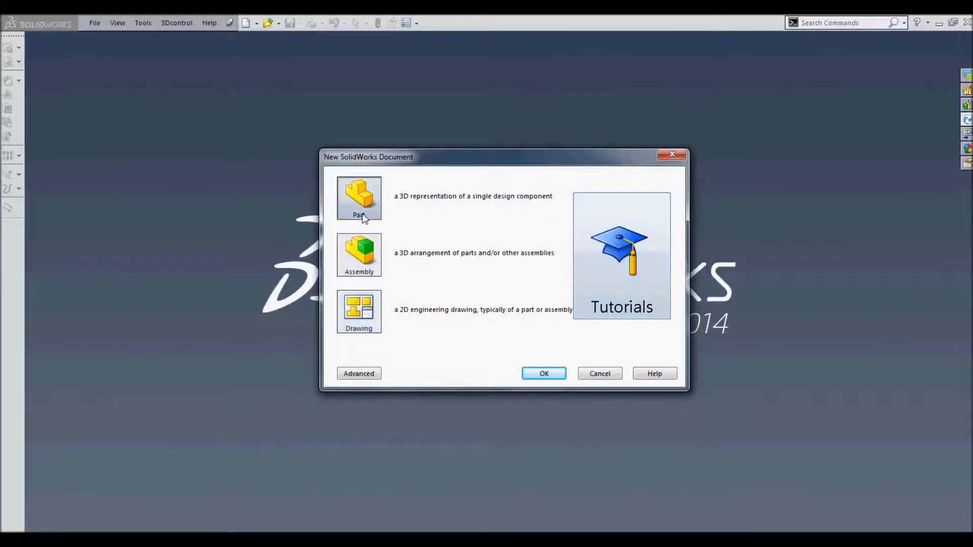
pyautogui.click(537, 375)
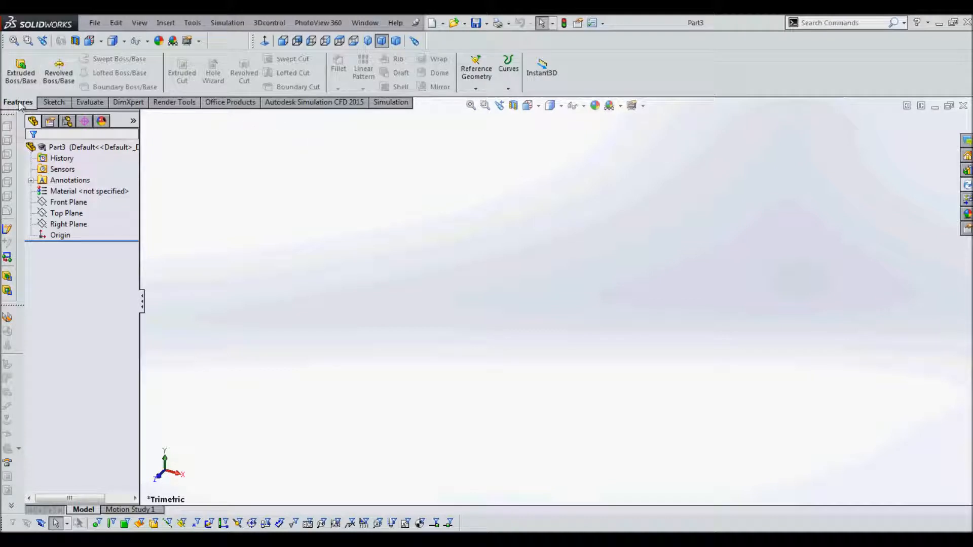
pyautogui.click(44, 103)
pyautogui.click(87, 103)
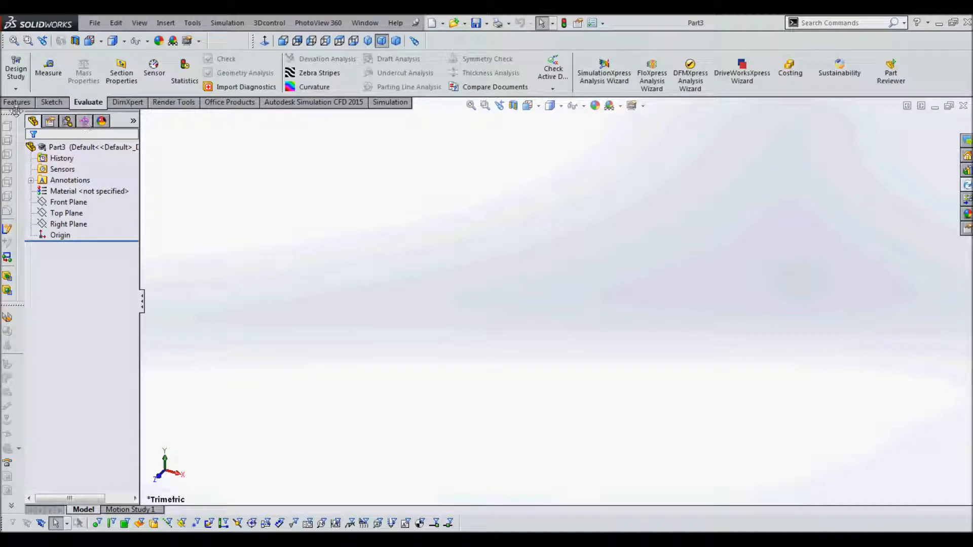
pyautogui.click(63, 104)
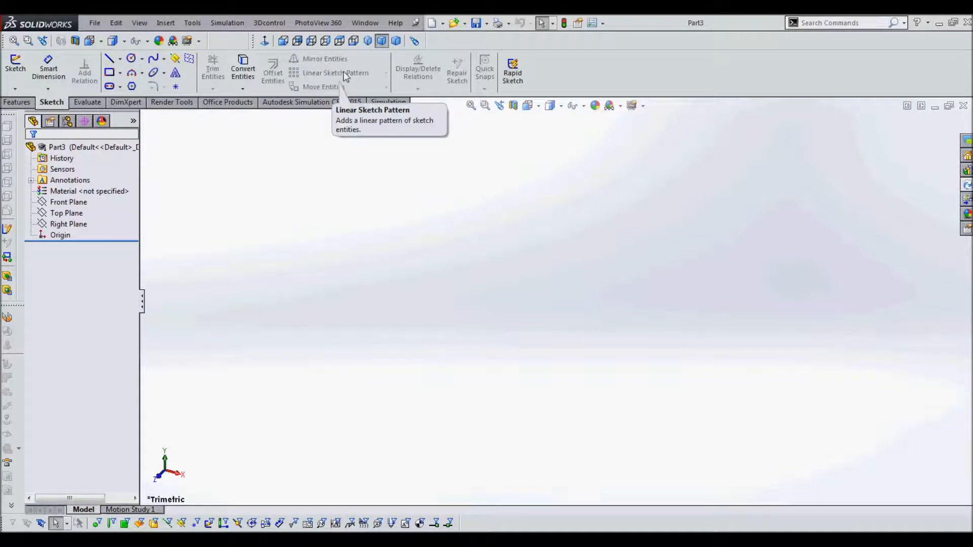
pyautogui.click(21, 104)
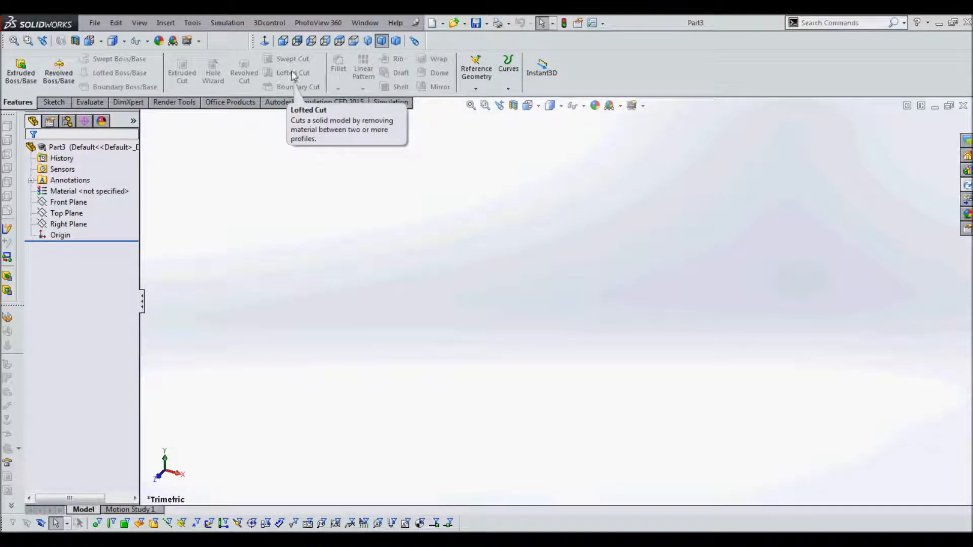
pyautogui.click(90, 103)
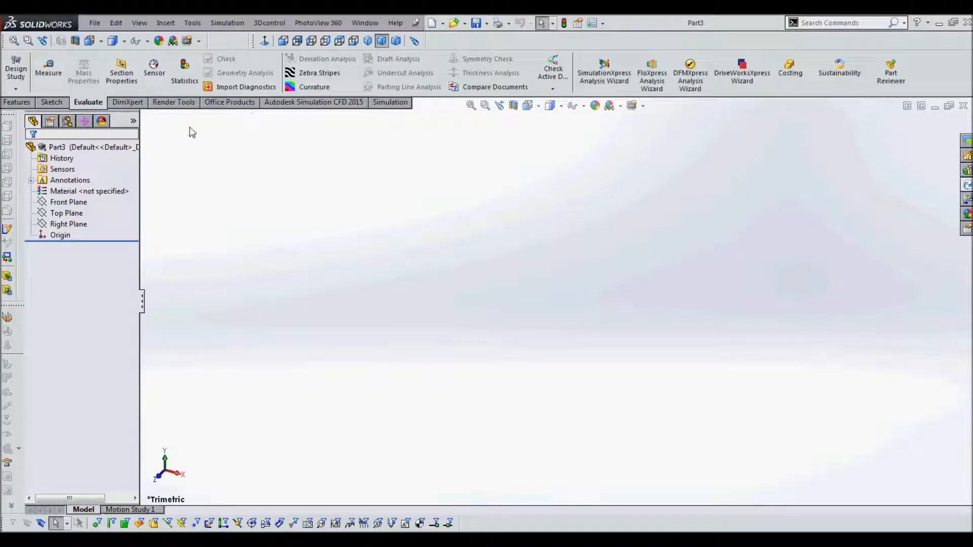
# Start a new 2D sketch on the Front Plane
pyautogui.click(51, 102)
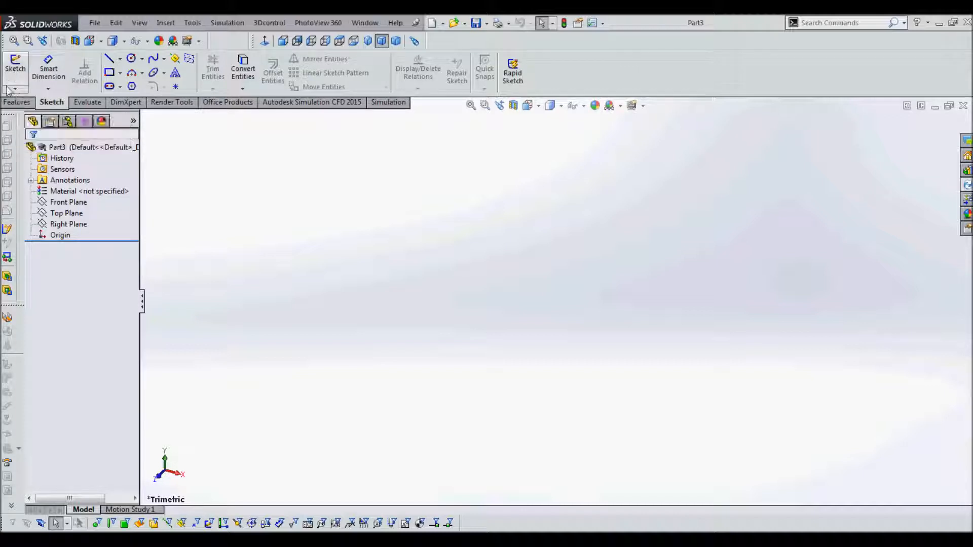
pyautogui.click(120, 59)
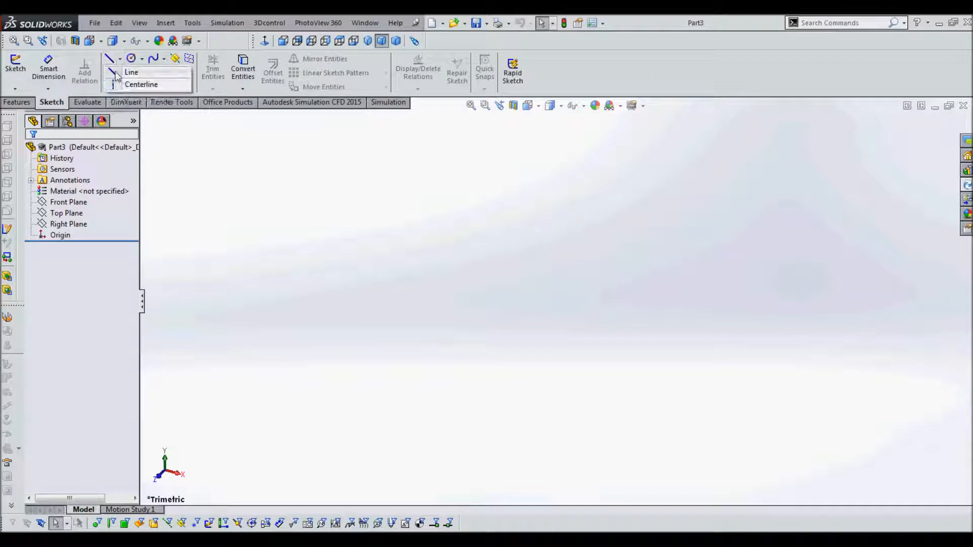
pyautogui.moveTo(65, 84)
pyautogui.click(19, 90)
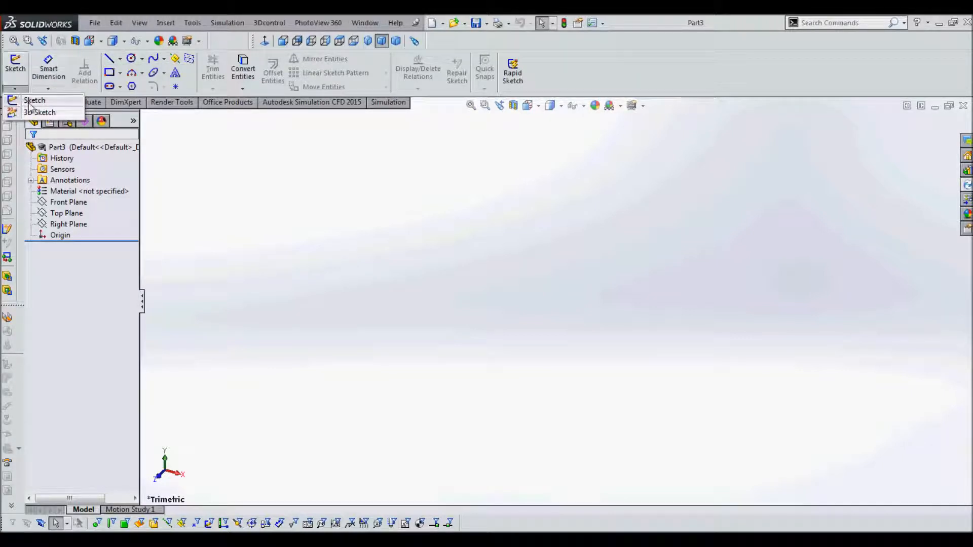
pyautogui.click(15, 64)
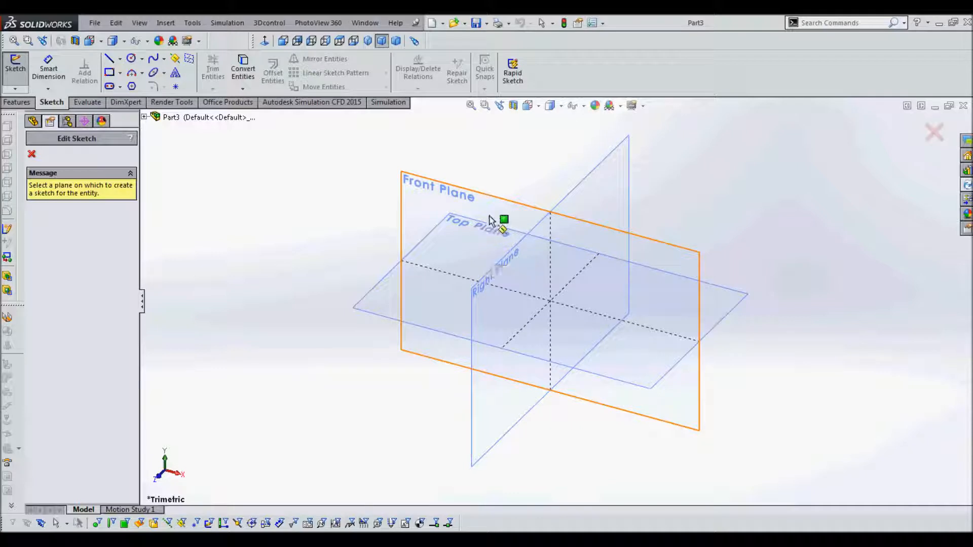
pyautogui.click(426, 191)
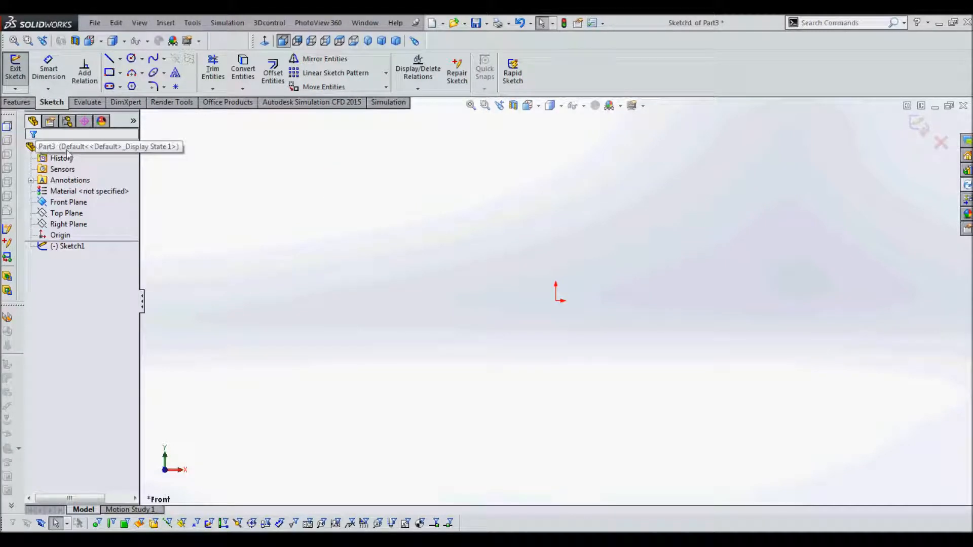
pyautogui.click(43, 159)
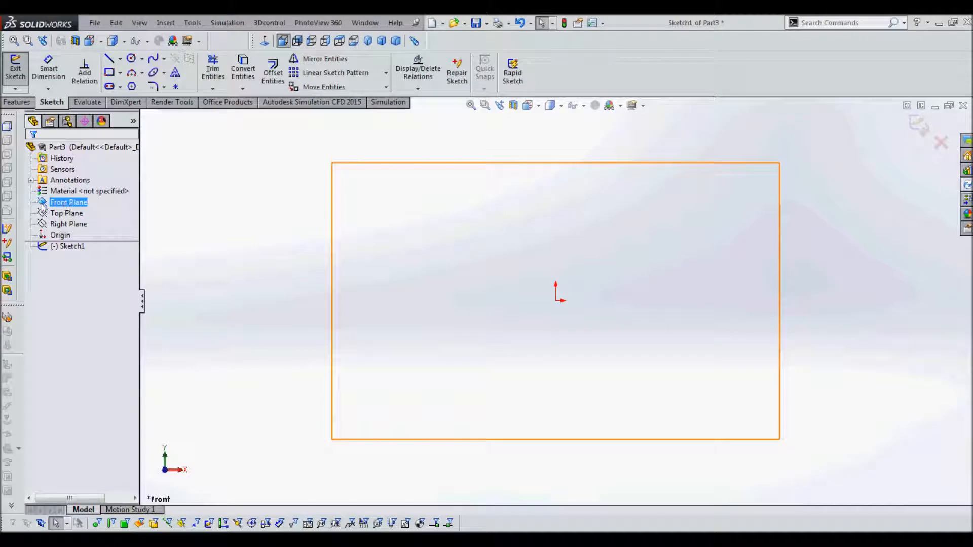
pyautogui.moveTo(40, 202); pyautogui.dragTo(339, 250)
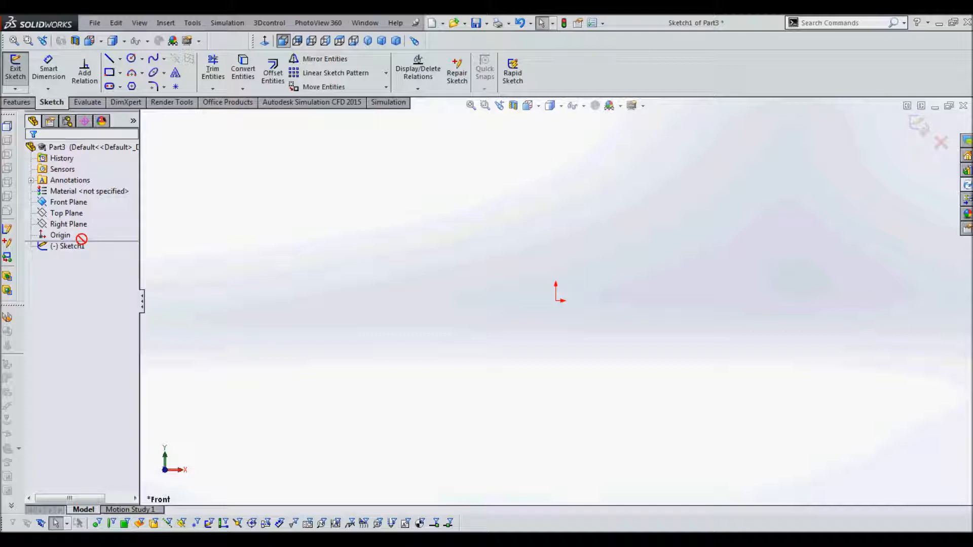
pyautogui.click(61, 251)
# Sketch a corner rectangle from the origin up and to the right, about 3.11 in wide and 1.49 in high
pyautogui.click(110, 73)
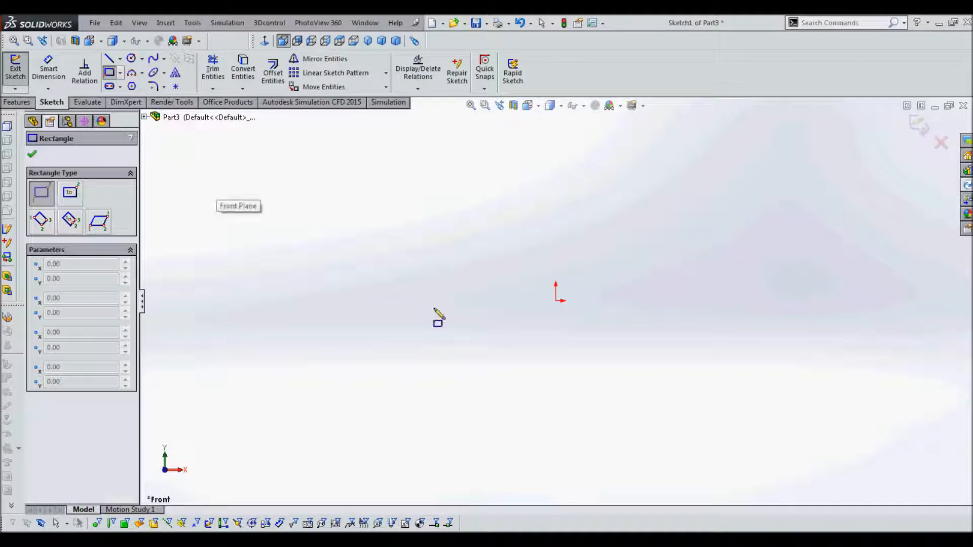
pyautogui.click(556, 301)
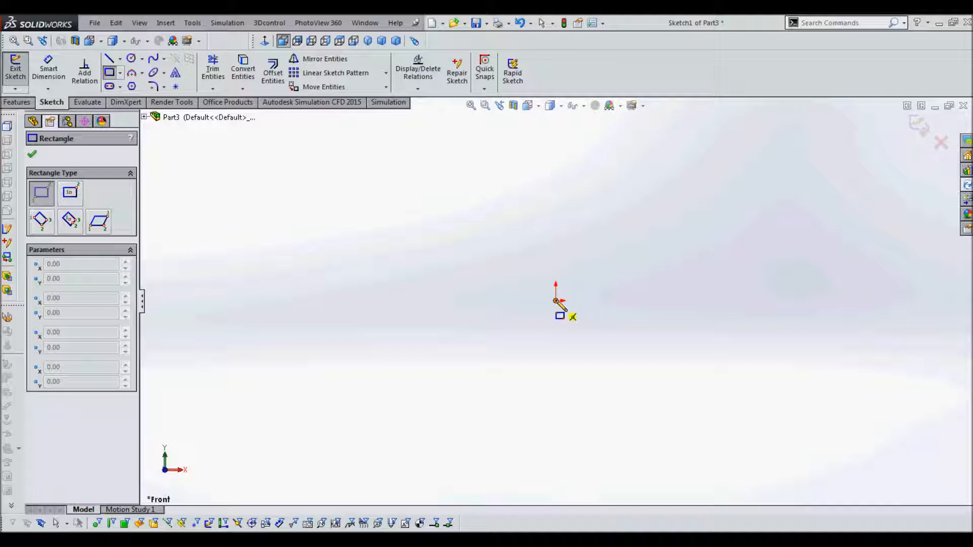
pyautogui.click(755, 183)
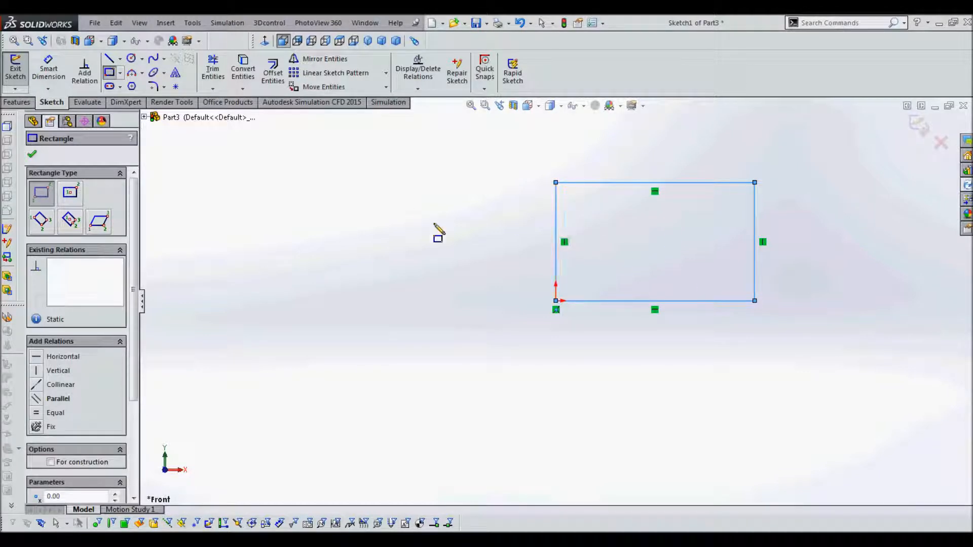
# Dimension the rectangle's bottom edge with Smart Dimension and set its length to 2.5 in
pyautogui.click(45, 76)
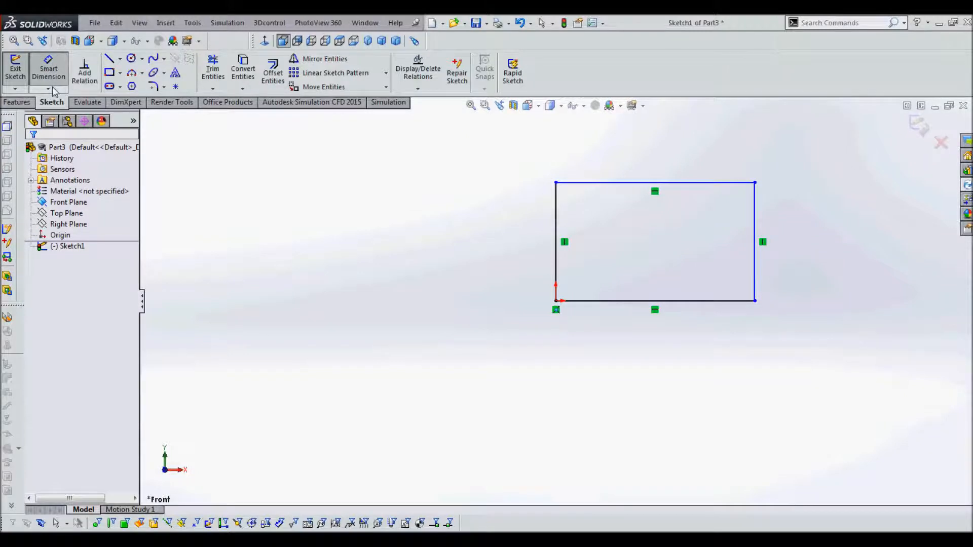
pyautogui.click(51, 88)
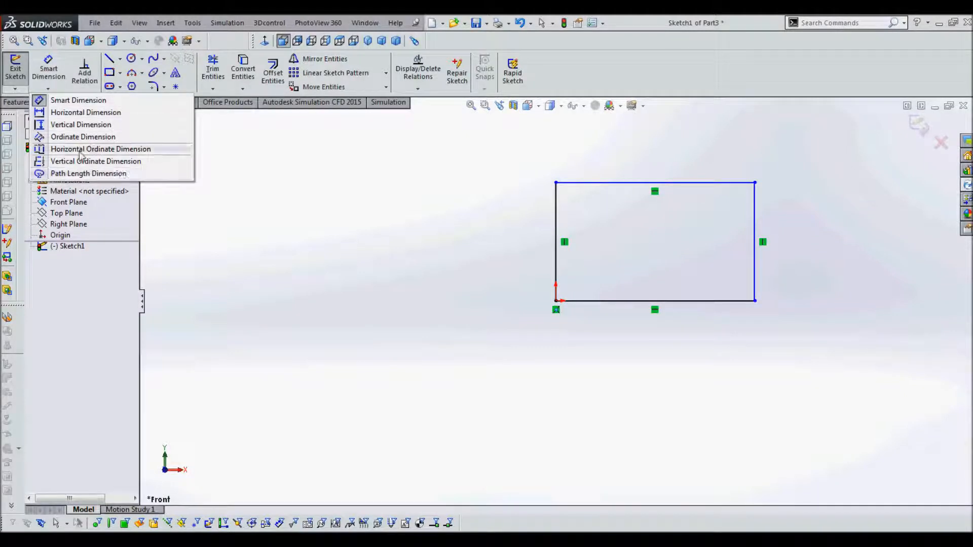
pyautogui.click(51, 76)
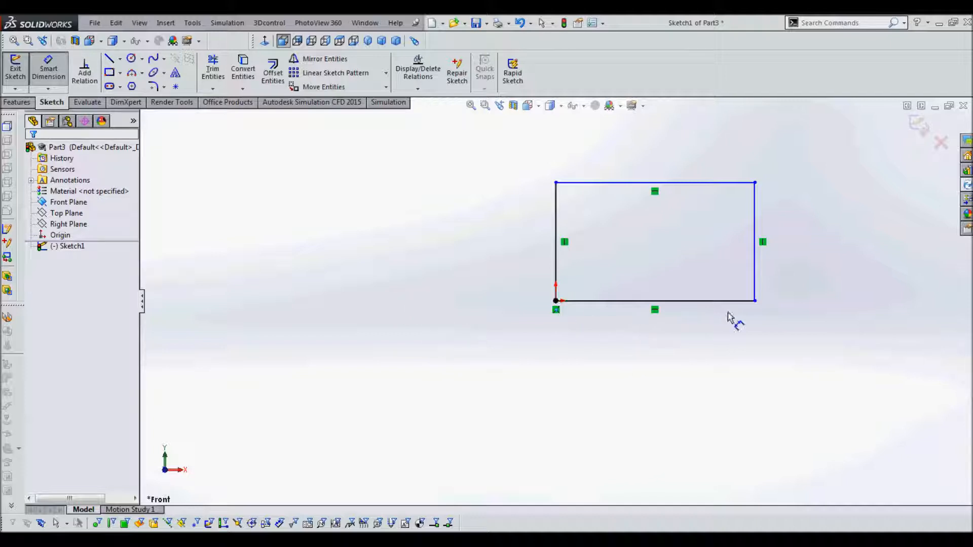
pyautogui.click(633, 301)
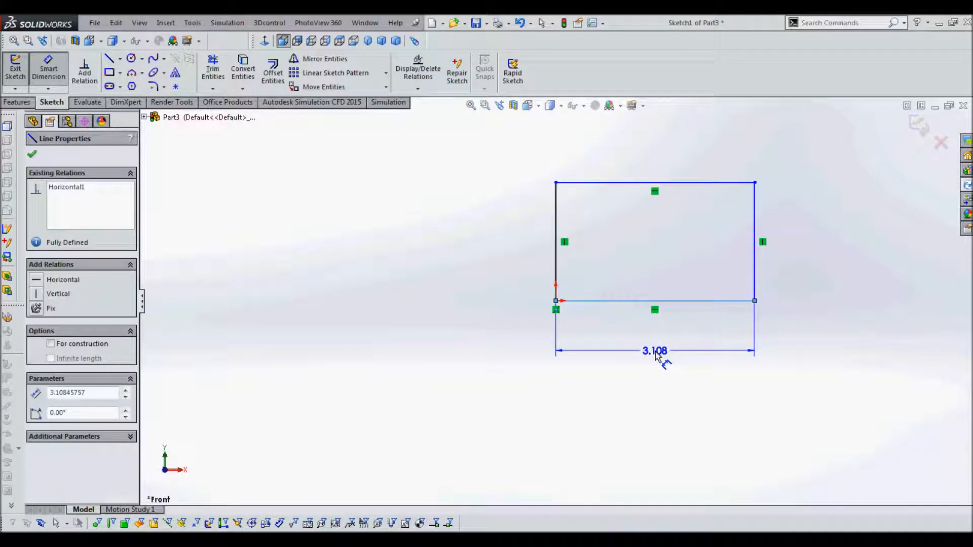
pyautogui.click(654, 355)
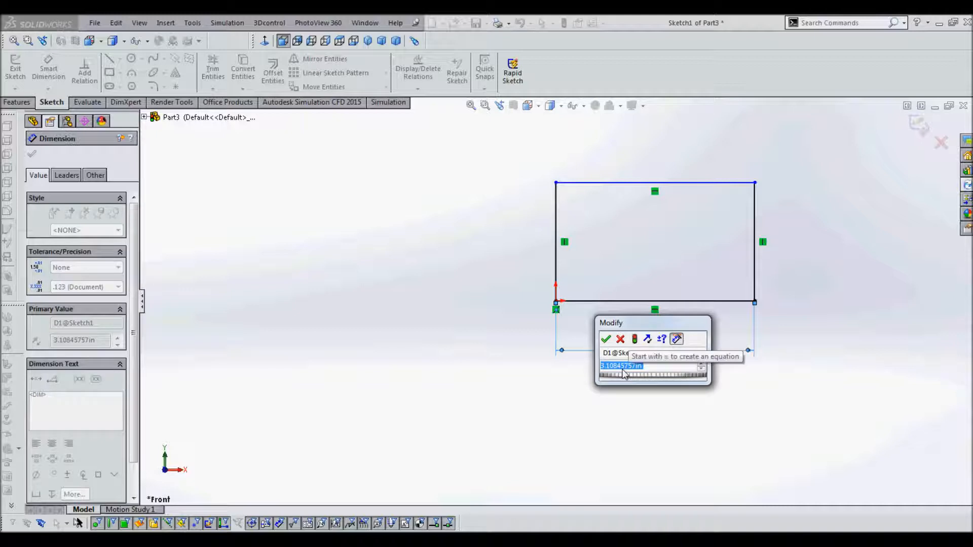
pyautogui.write('2.5')
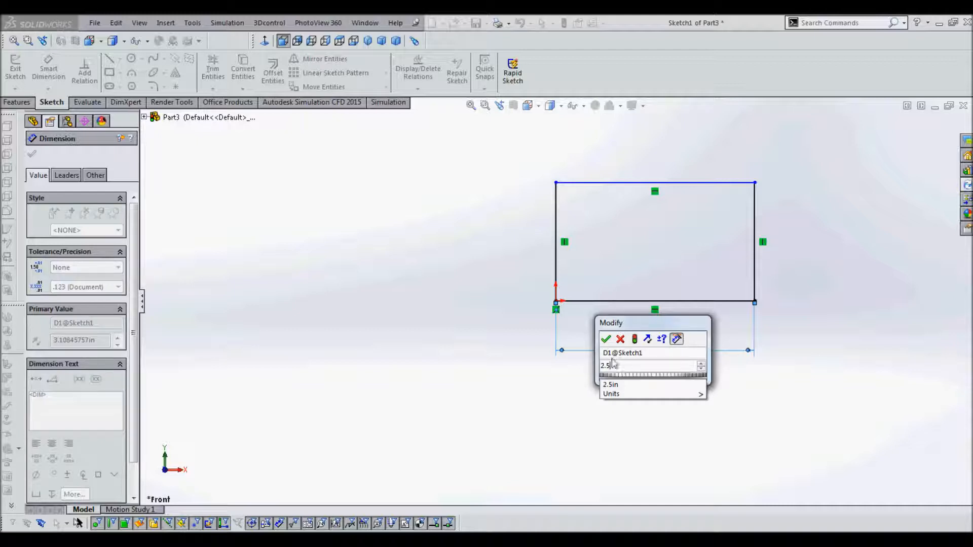
pyautogui.click(605, 339)
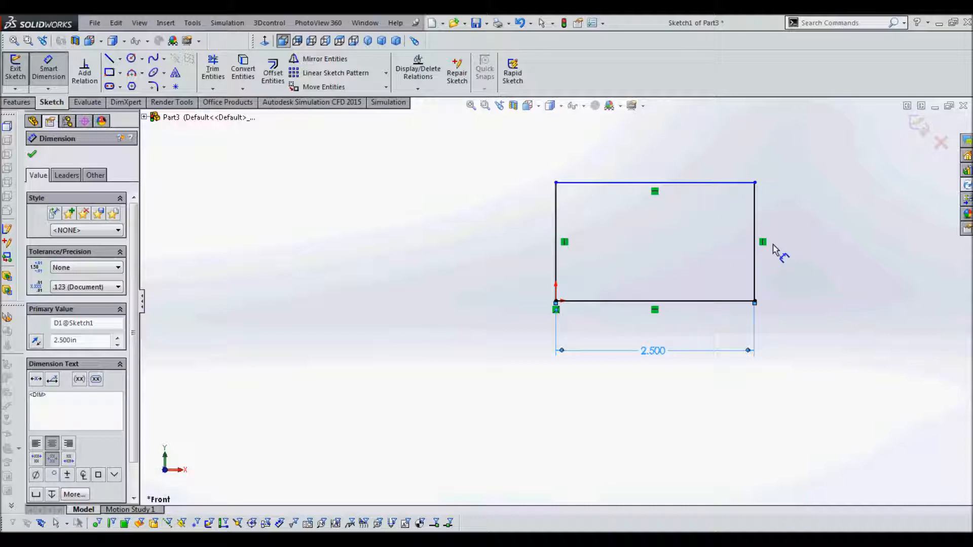
# Dimension the rectangle's right edge and set its height to 1.5 in
pyautogui.click(754, 242)
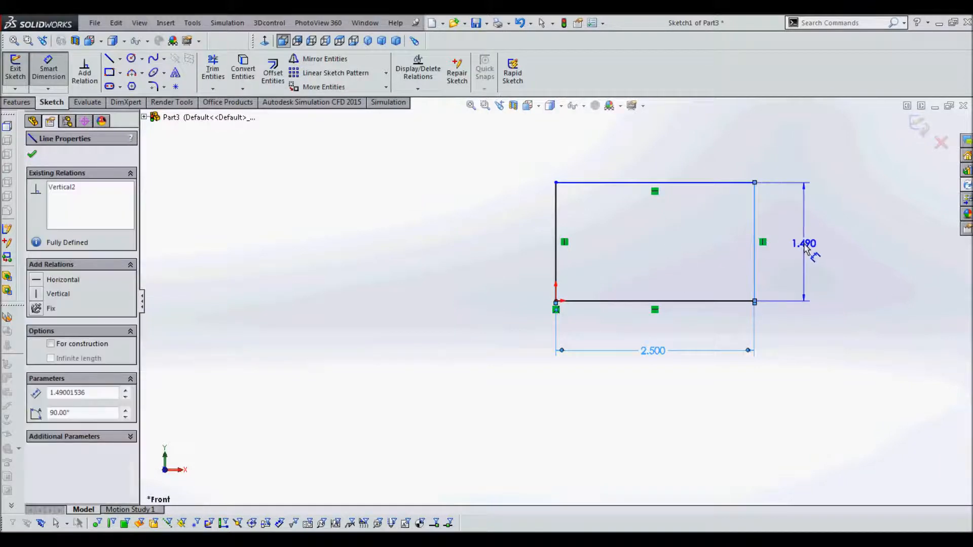
pyautogui.click(808, 244)
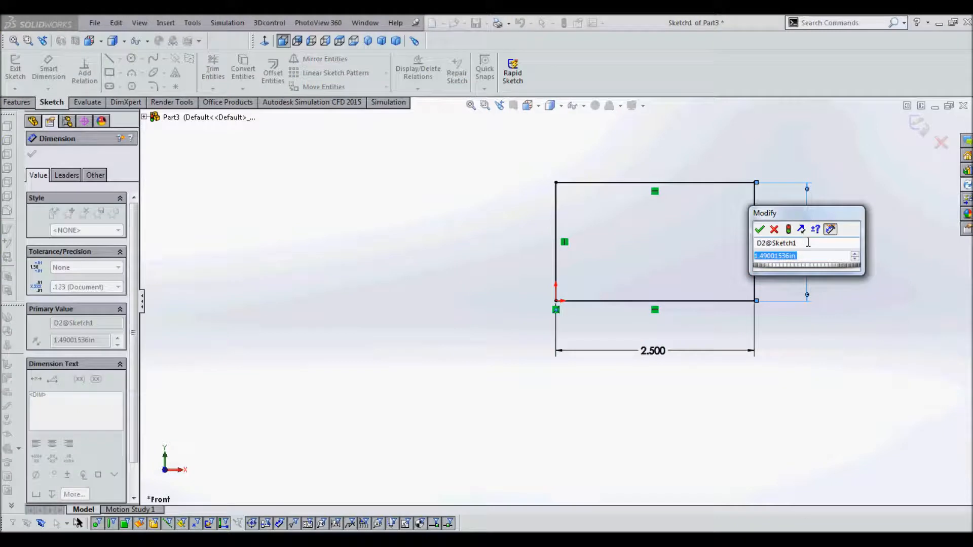
pyautogui.write('1.5')
pyautogui.press('Return')
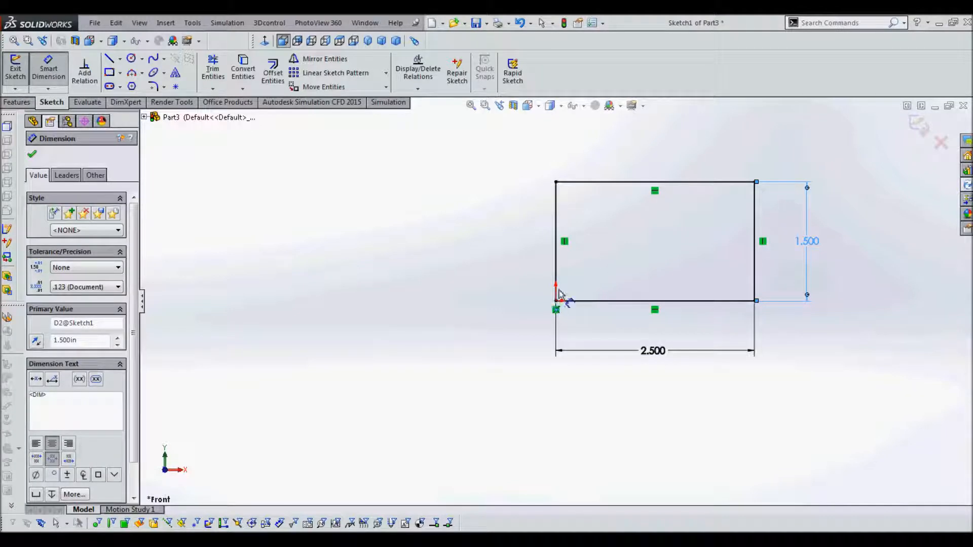
pyautogui.click(447, 255)
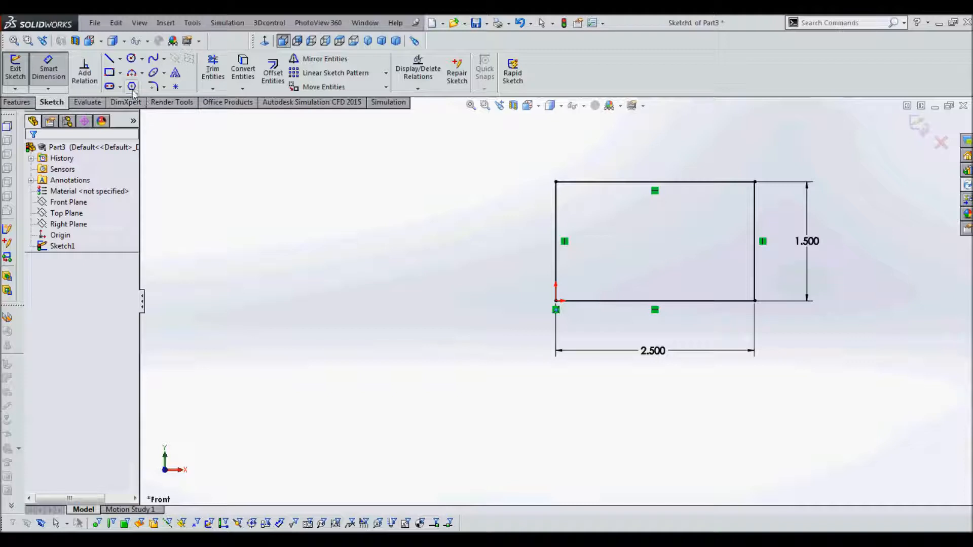
# Sketch a slightly sloping line about 0.77 in long from the rectangle's right edge inward
pyautogui.click(110, 62)
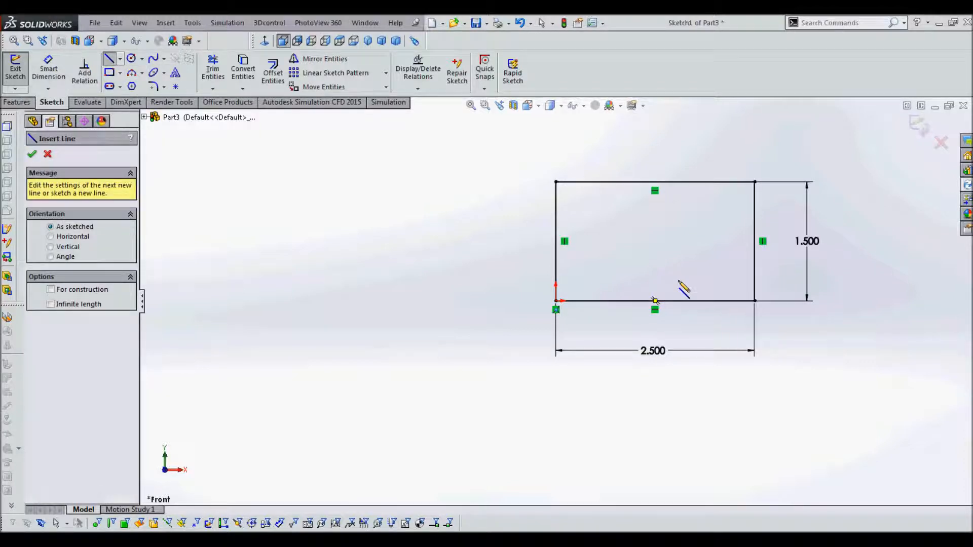
pyautogui.scroll(3, 714, 238)
pyautogui.scroll(-5, 684, 251)
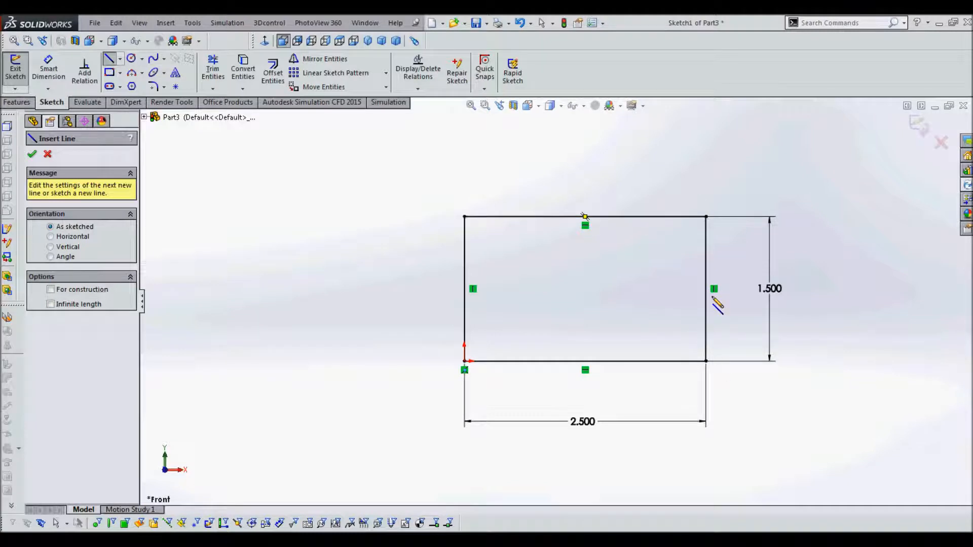
pyautogui.scroll(1, 639, 290)
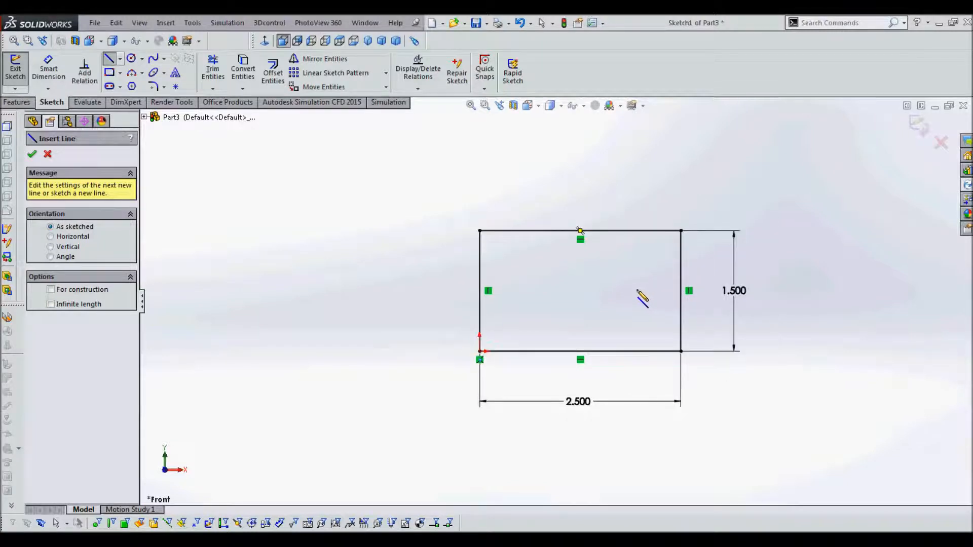
pyautogui.scroll(-2, 638, 292)
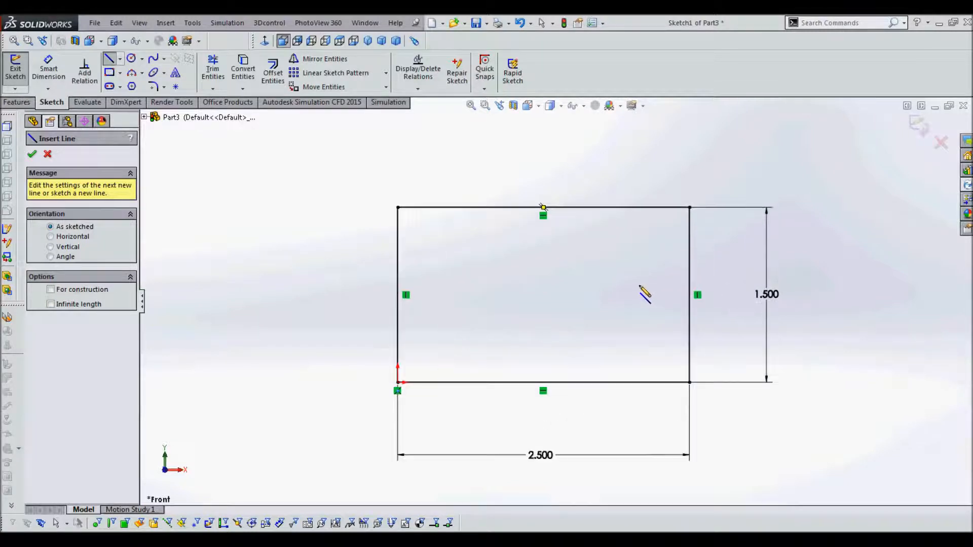
pyautogui.click(689, 278)
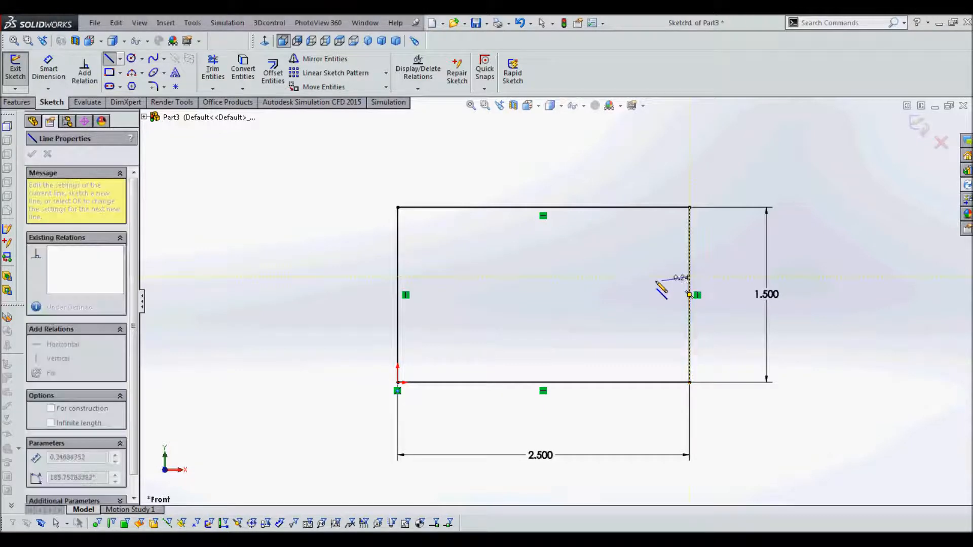
pyautogui.click(602, 290)
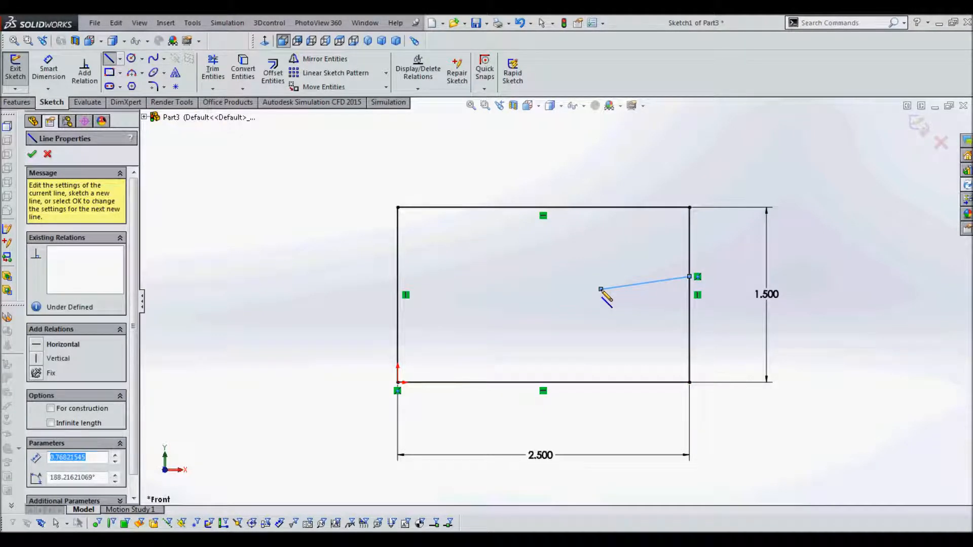
pyautogui.press('Escape')
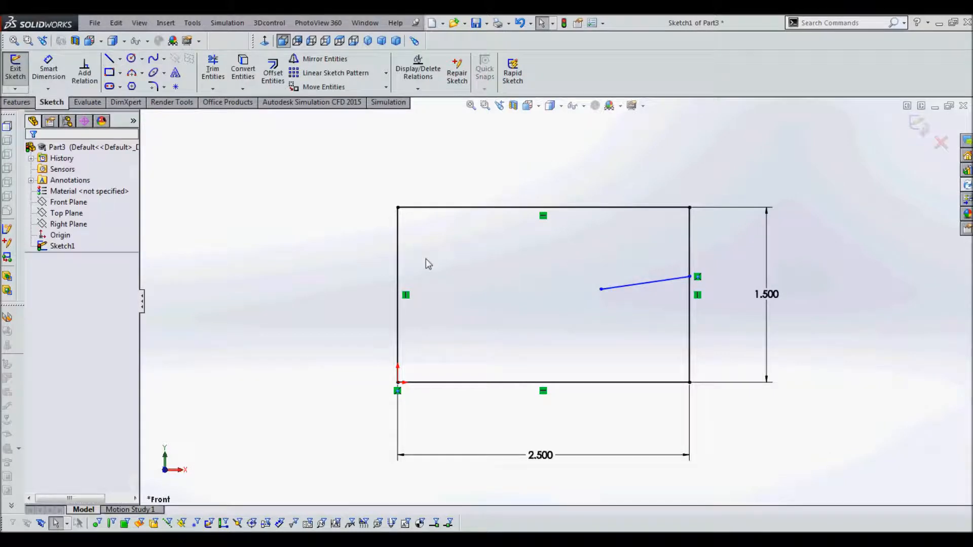
# Sketch a stepped line chain, starting with a vertical about 0.39 in long across the sloping line and ending vertically on the rectangle's top edge
pyautogui.click(109, 58)
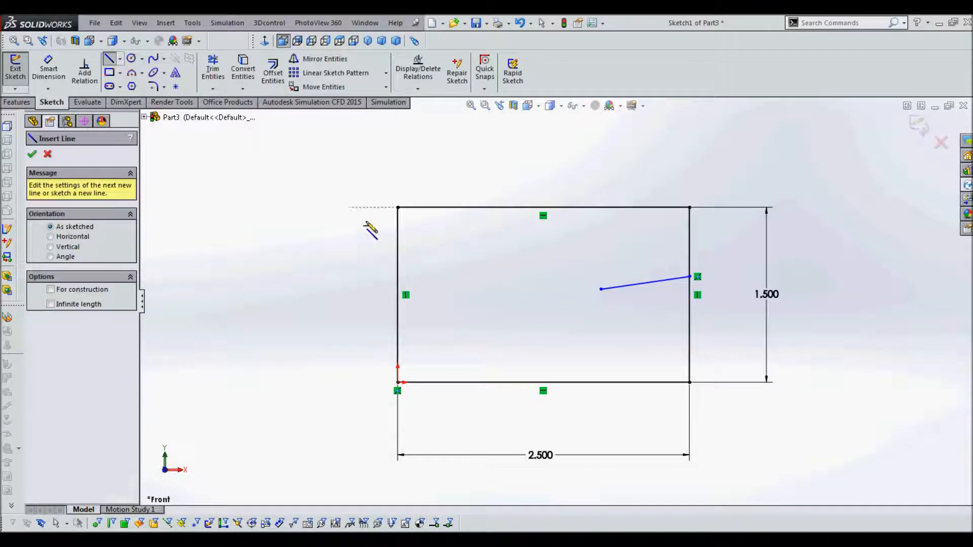
pyautogui.click(616, 298)
pyautogui.click(616, 252)
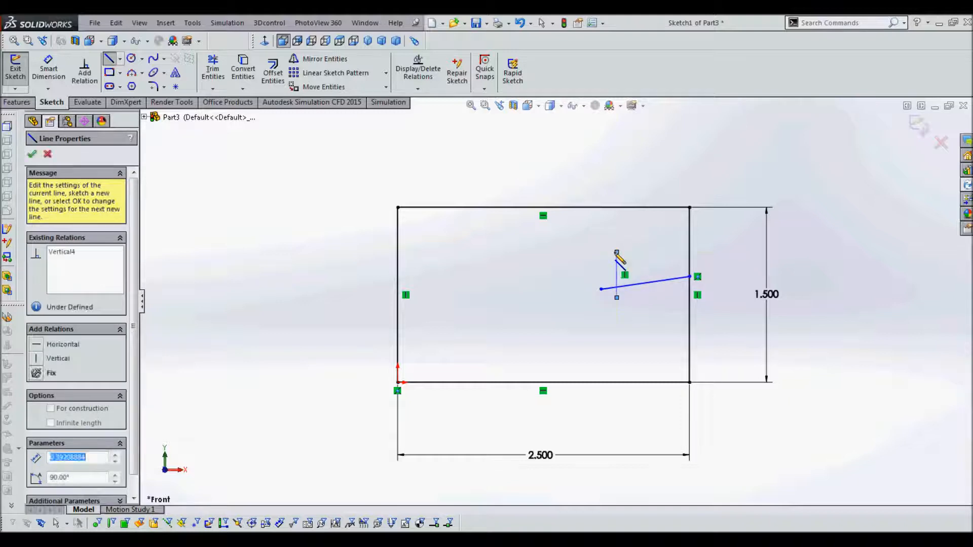
pyautogui.click(542, 244)
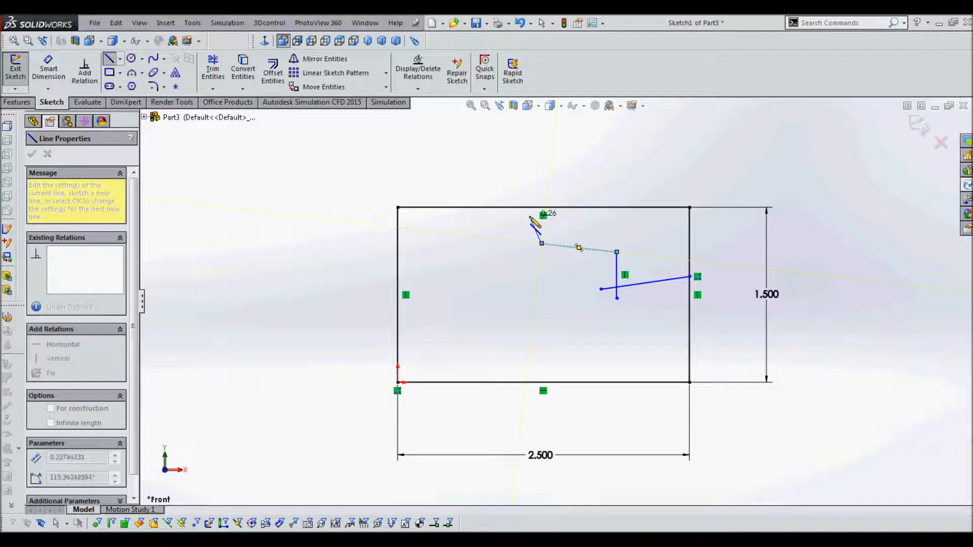
pyautogui.click(531, 220)
pyautogui.click(473, 219)
pyautogui.click(473, 208)
pyautogui.press('Escape')
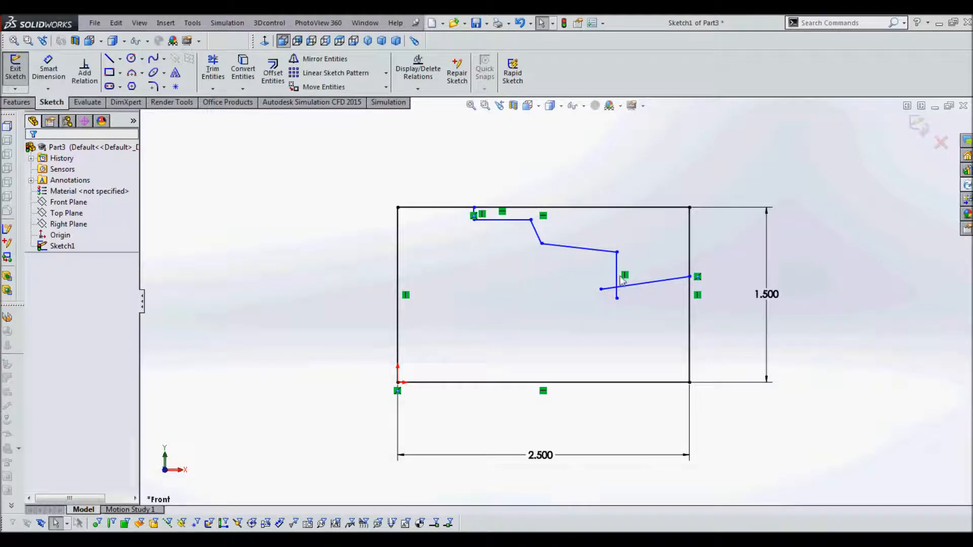
pyautogui.scroll(-3, 622, 280)
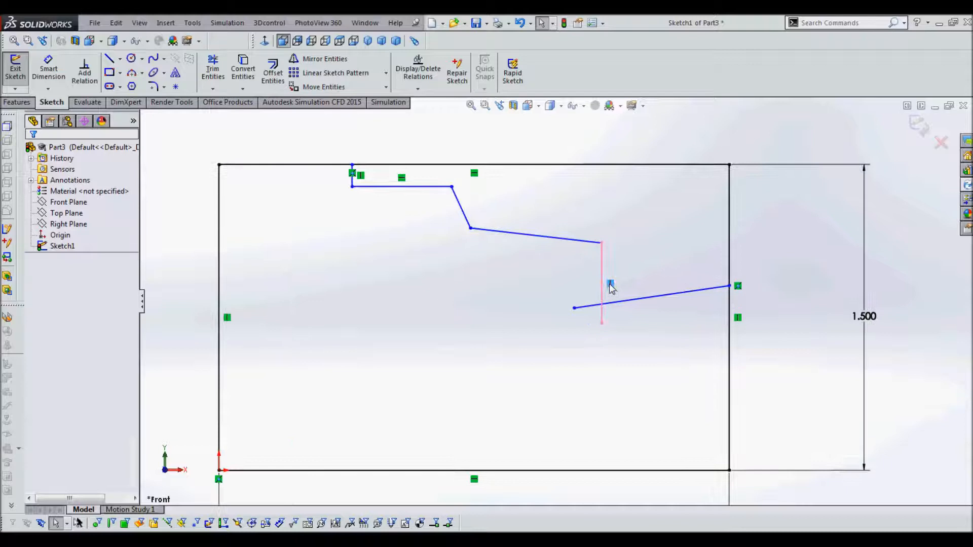
pyautogui.scroll(-3, 611, 288)
pyautogui.scroll(4, 605, 279)
pyautogui.click(590, 354)
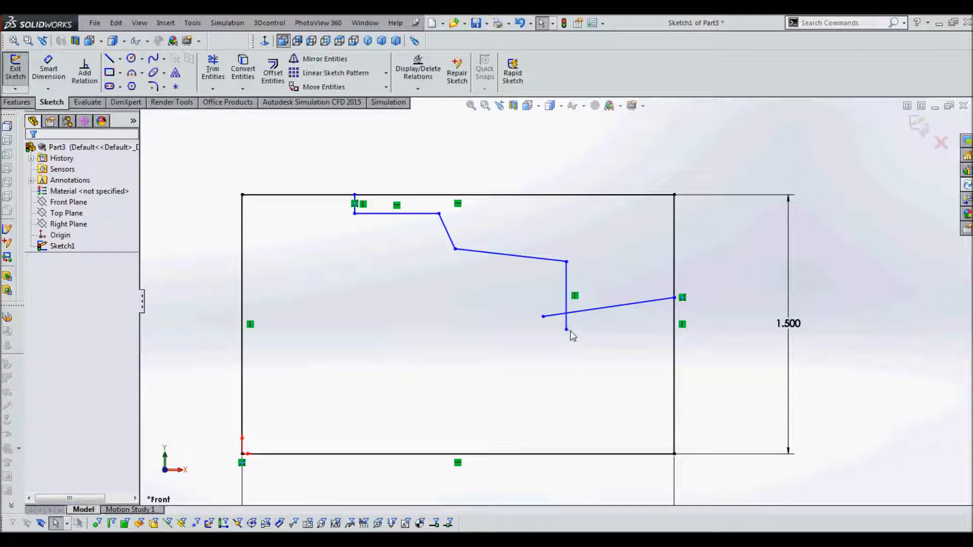
pyautogui.click(109, 58)
pyautogui.click(478, 352)
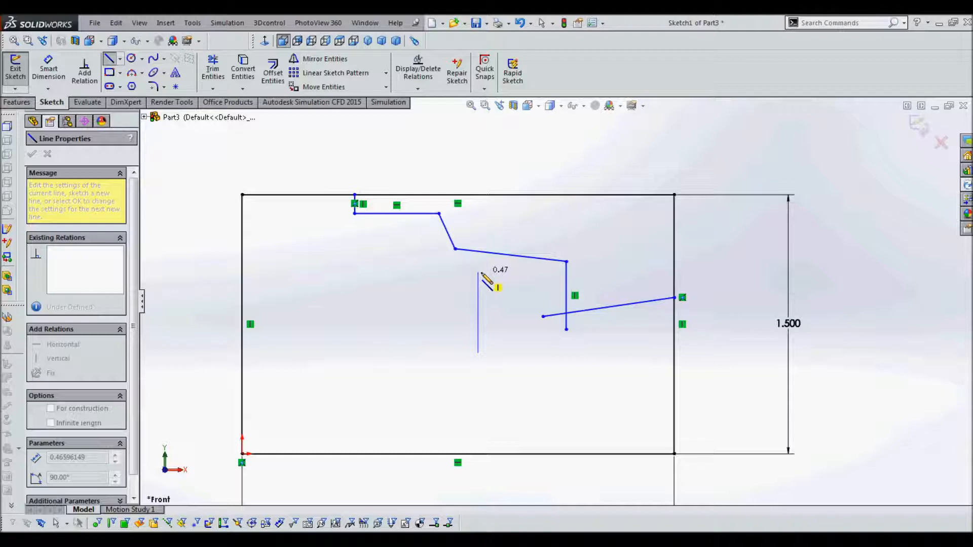
pyautogui.press('Escape')
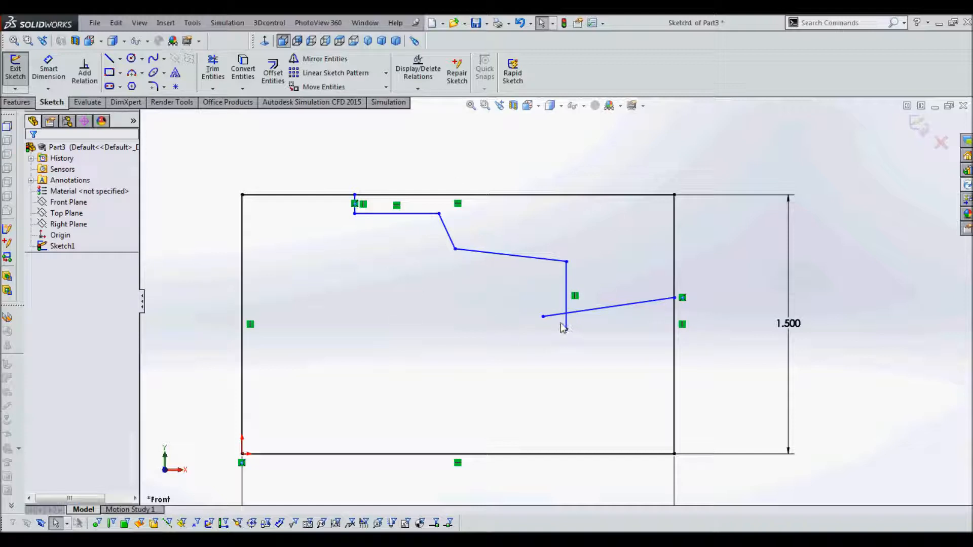
# Power trim the overhanging ends where the vertical line crosses the sloping line, leaving a corner
pyautogui.scroll(2, 563, 328)
pyautogui.scroll(-5, 563, 327)
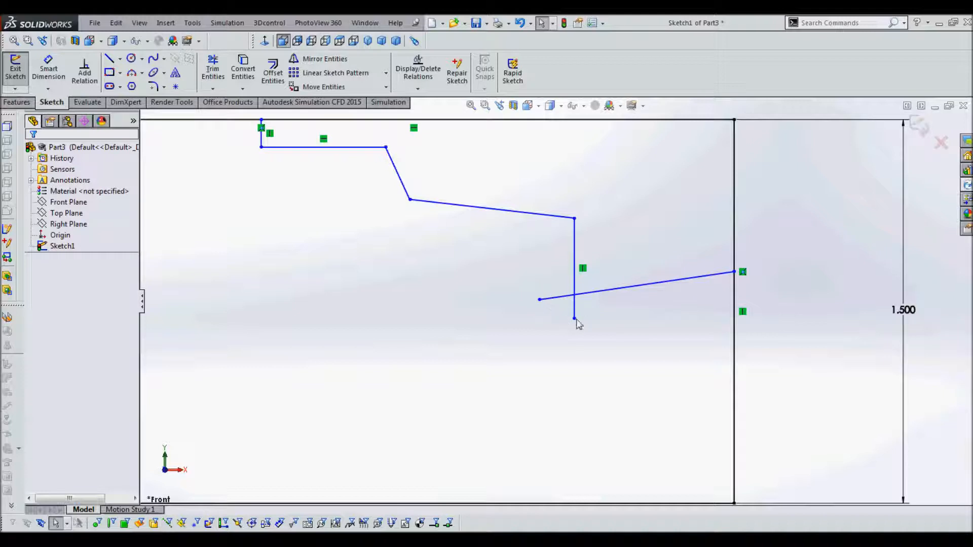
pyautogui.scroll(-1, 584, 386)
pyautogui.scroll(2, 581, 386)
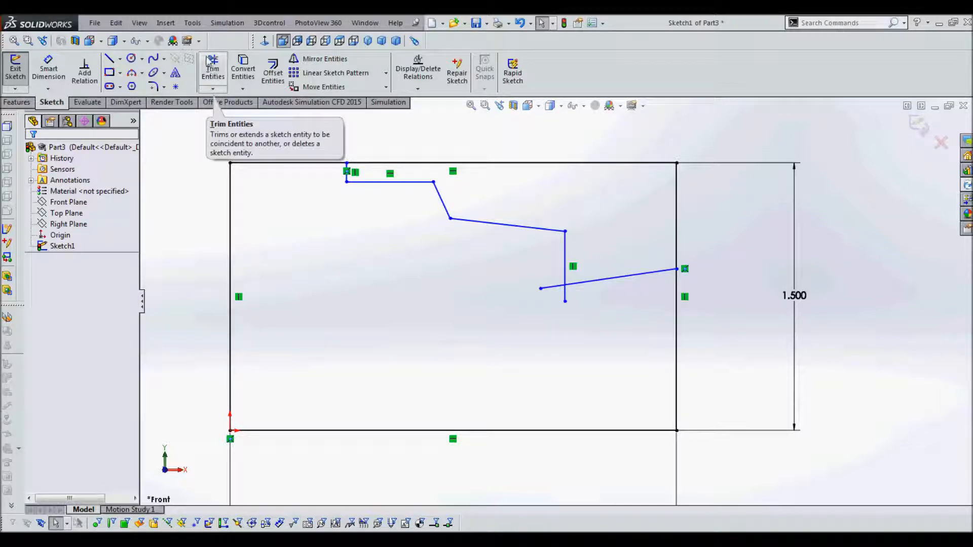
pyautogui.click(213, 67)
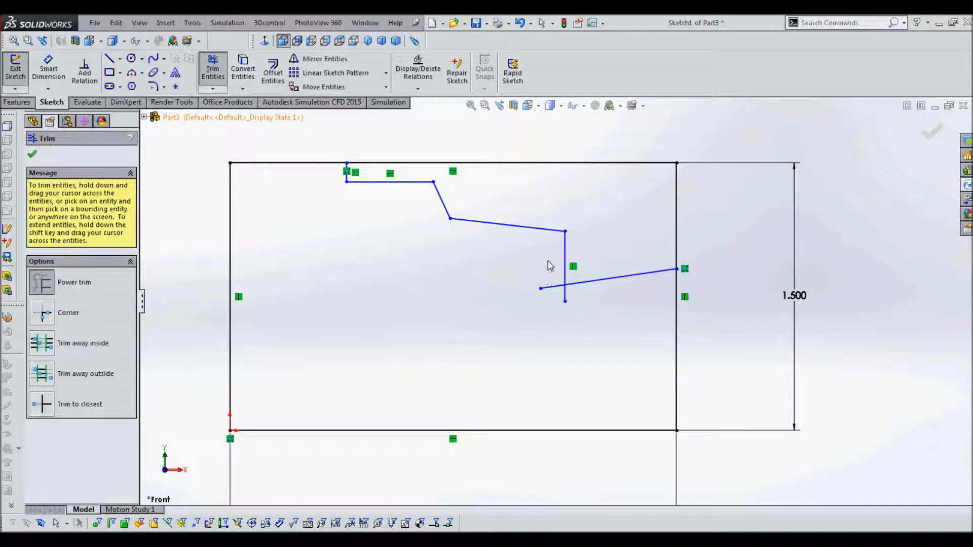
pyautogui.moveTo(549, 266)
pyautogui.mouseDown()
pyautogui.moveTo(564, 296)
pyautogui.moveTo(598, 294)
pyautogui.mouseUp()
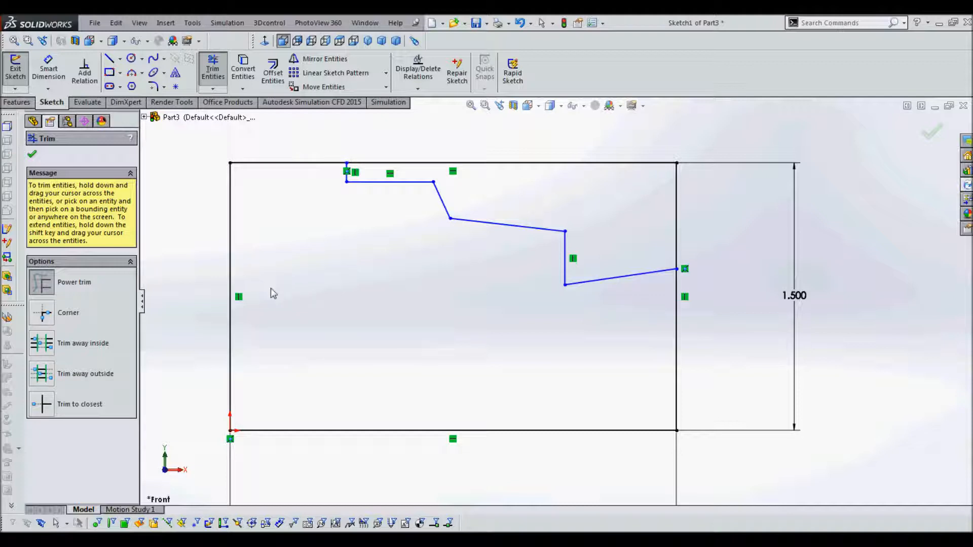
pyautogui.click(32, 154)
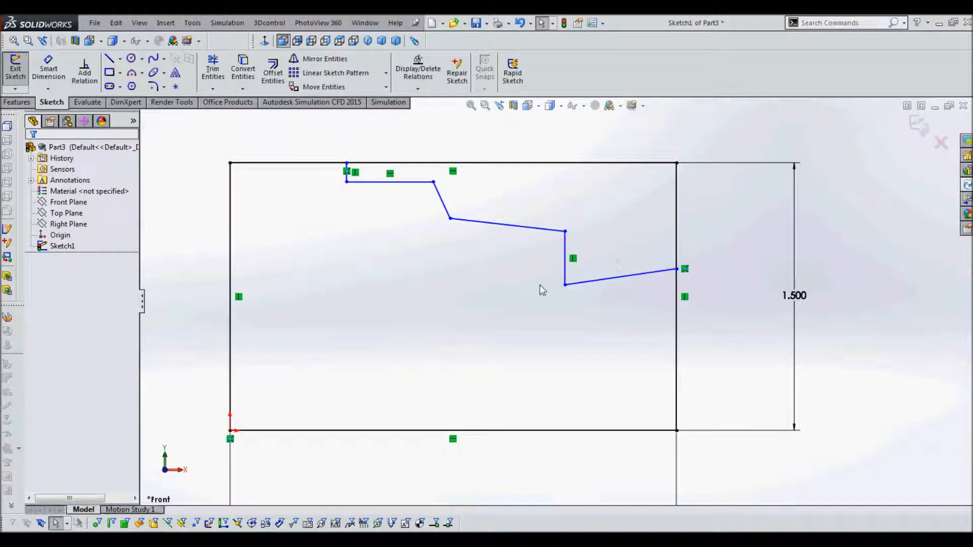
# Add a Horizontal relation to the sloping line that ends on the rectangle's right edge
pyautogui.scroll(-1, 561, 192)
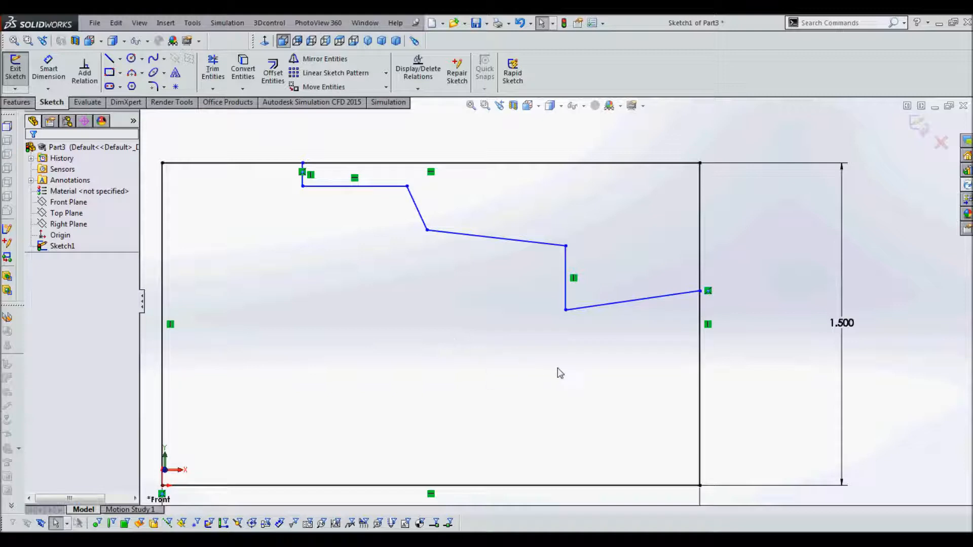
pyautogui.scroll(-1, 643, 349)
pyautogui.scroll(1, 637, 352)
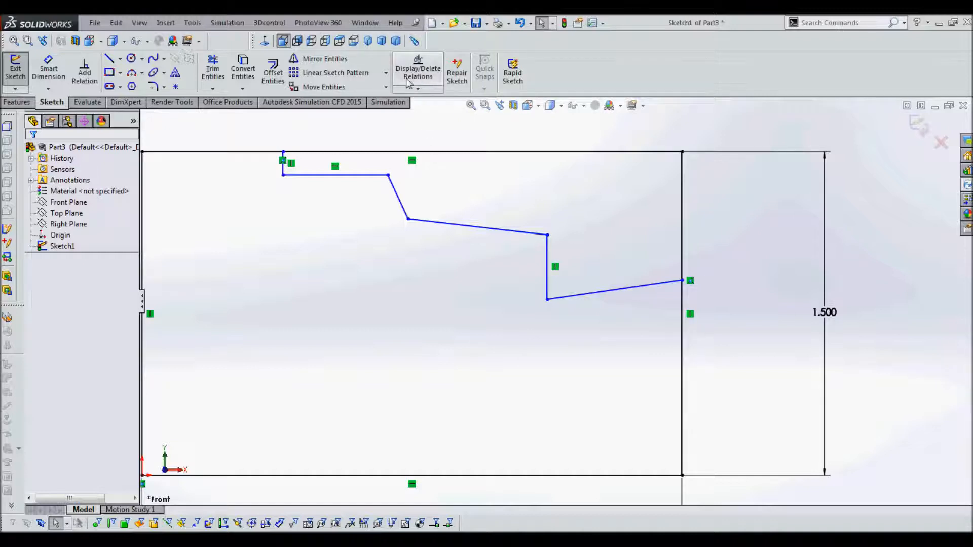
pyautogui.click(418, 90)
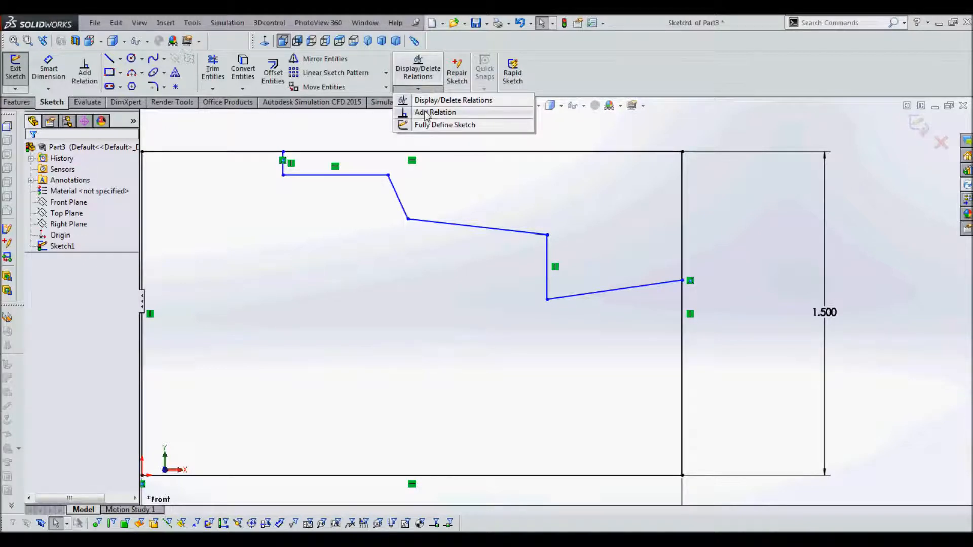
pyautogui.click(426, 113)
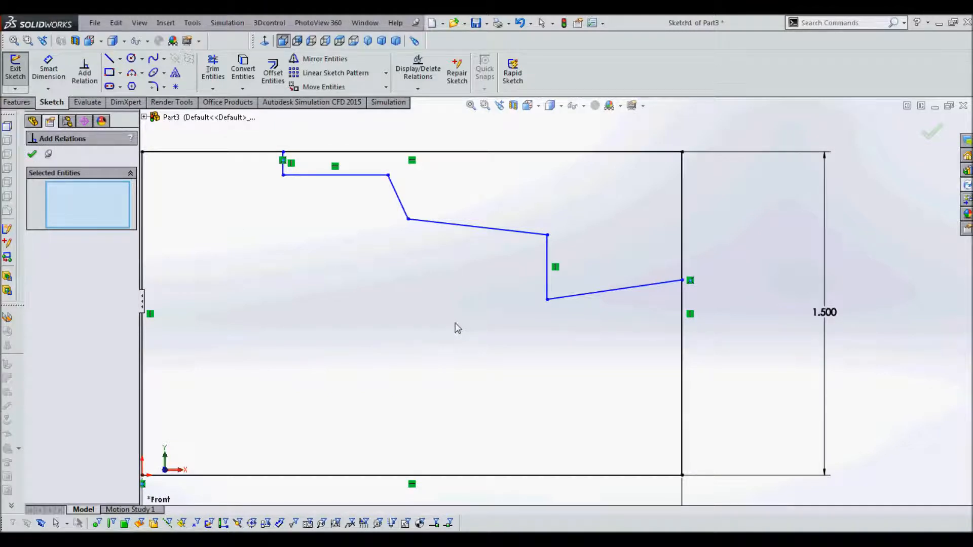
pyautogui.click(599, 295)
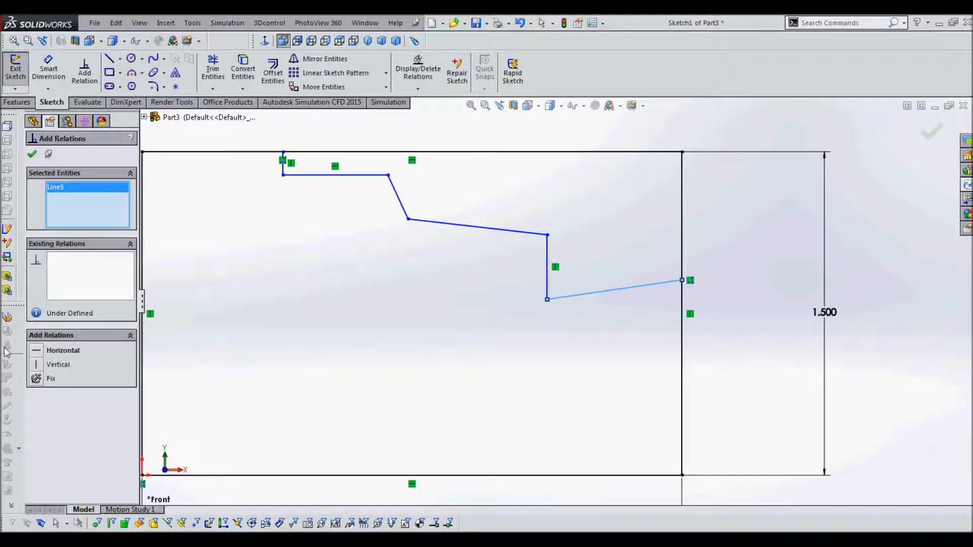
pyautogui.click(35, 352)
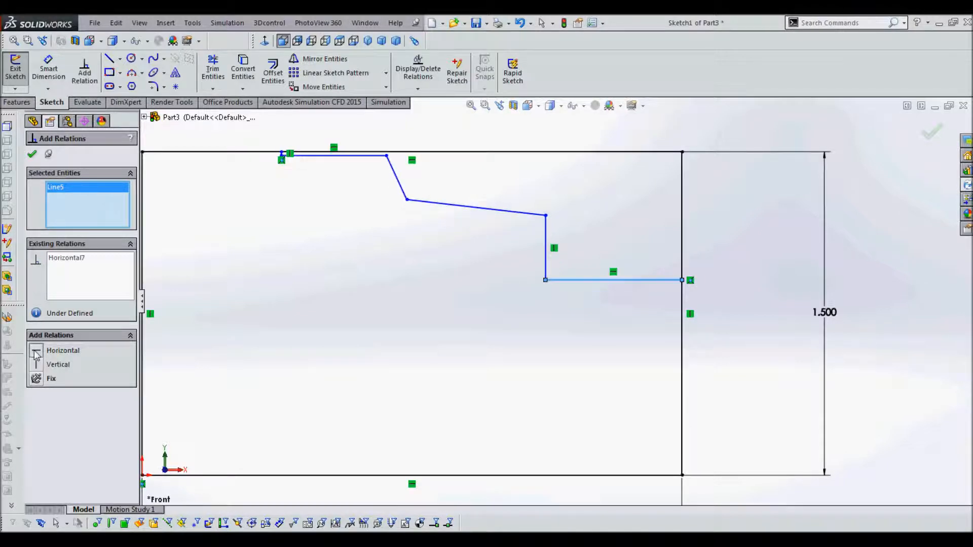
pyautogui.click(31, 154)
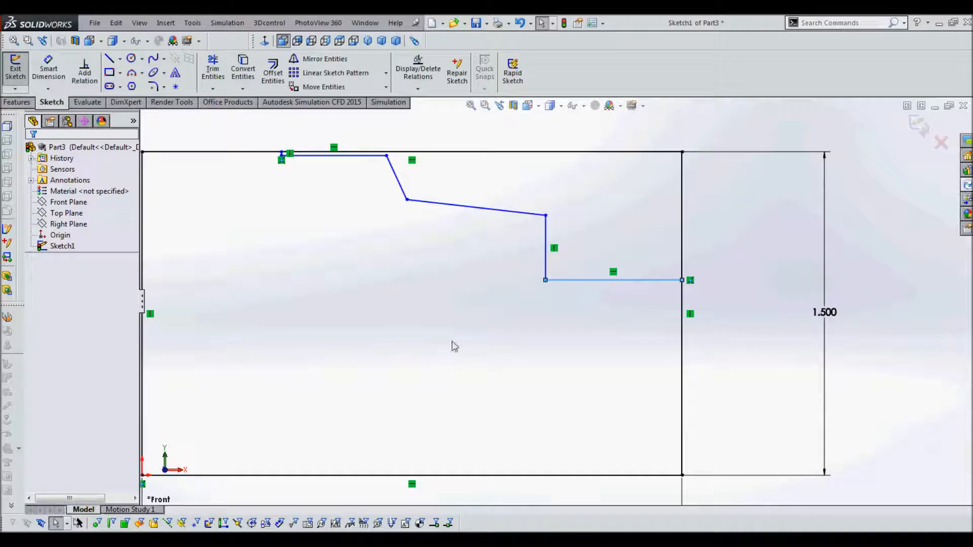
# Move the right end of the chain's upper horizontal line down and slightly right, away from the rectangle's top edge
pyautogui.press('f')
pyautogui.scroll(-2, 415, 202)
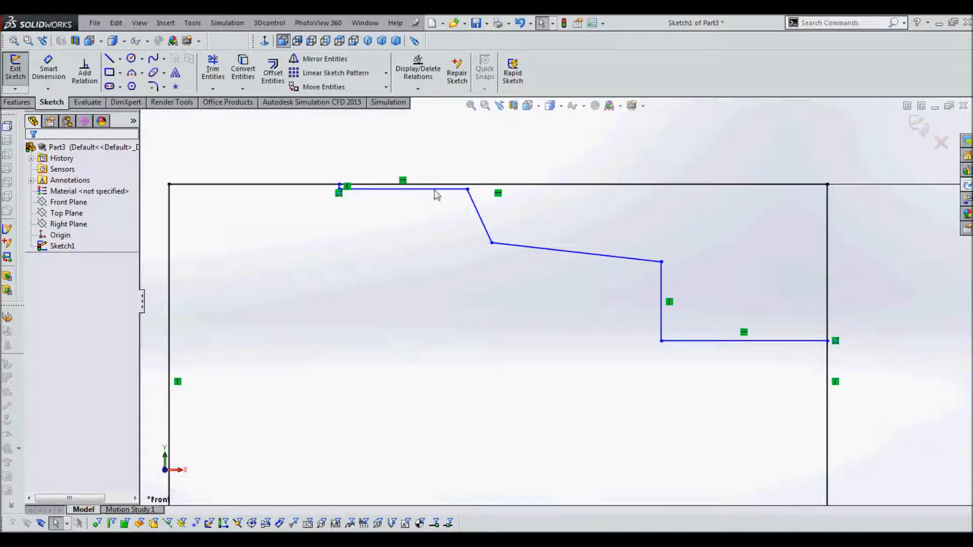
pyautogui.moveTo(467, 191); pyautogui.dragTo(480, 221)
pyautogui.click(453, 343)
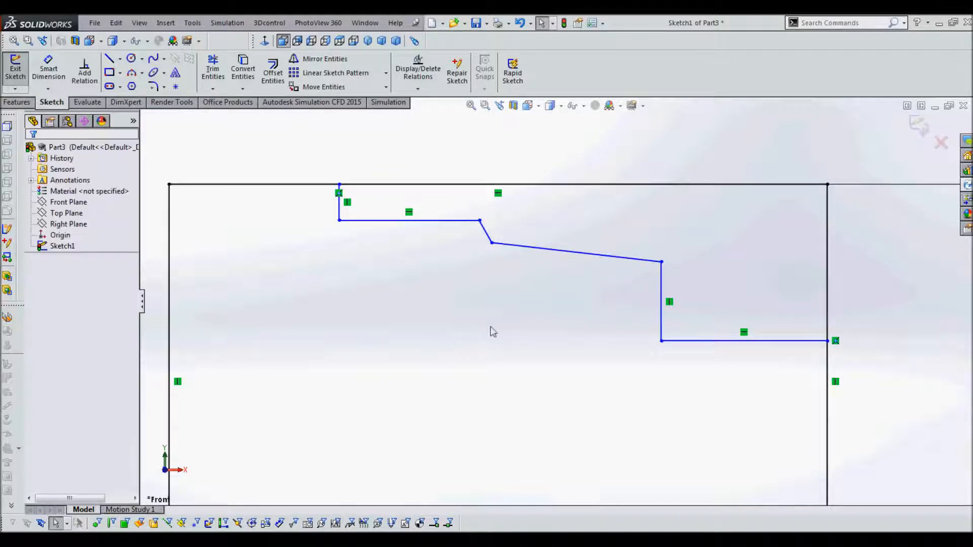
# Try to move the rectangle's upper-right corner point down and inward
pyautogui.scroll(2, 476, 301)
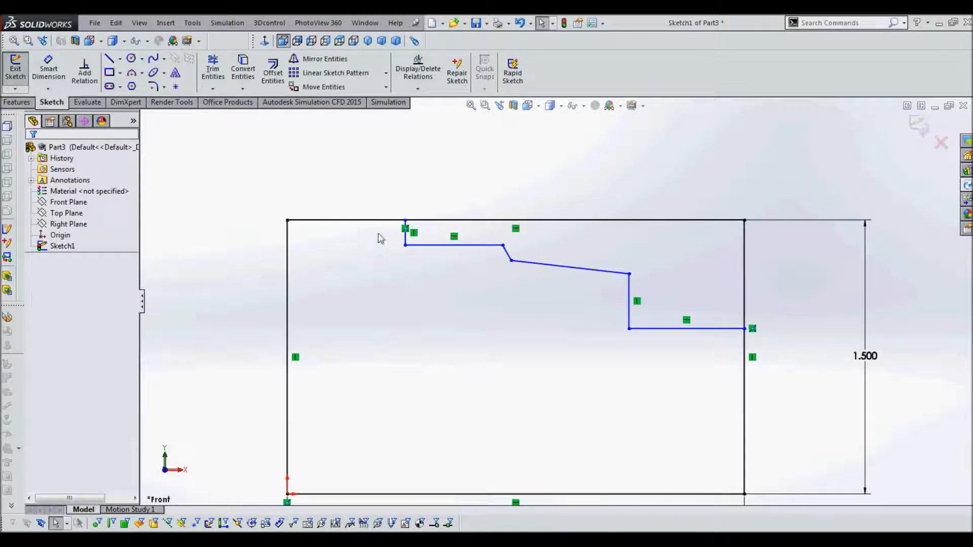
pyautogui.scroll(1, 556, 304)
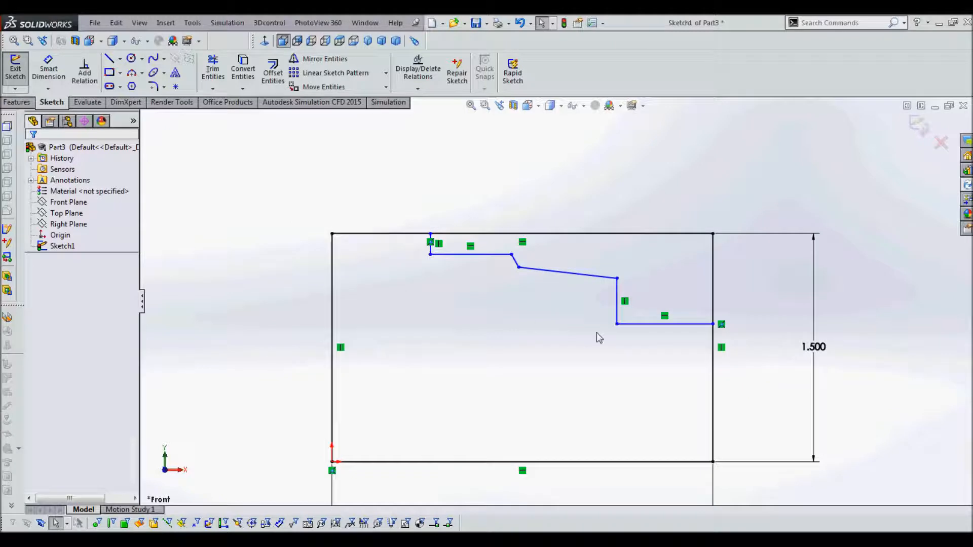
pyautogui.click(713, 234)
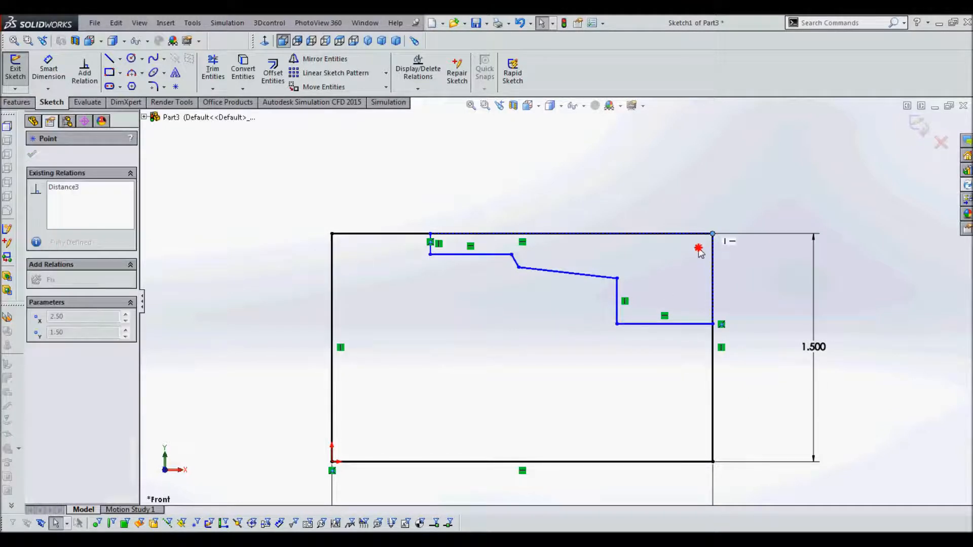
pyautogui.click(688, 219)
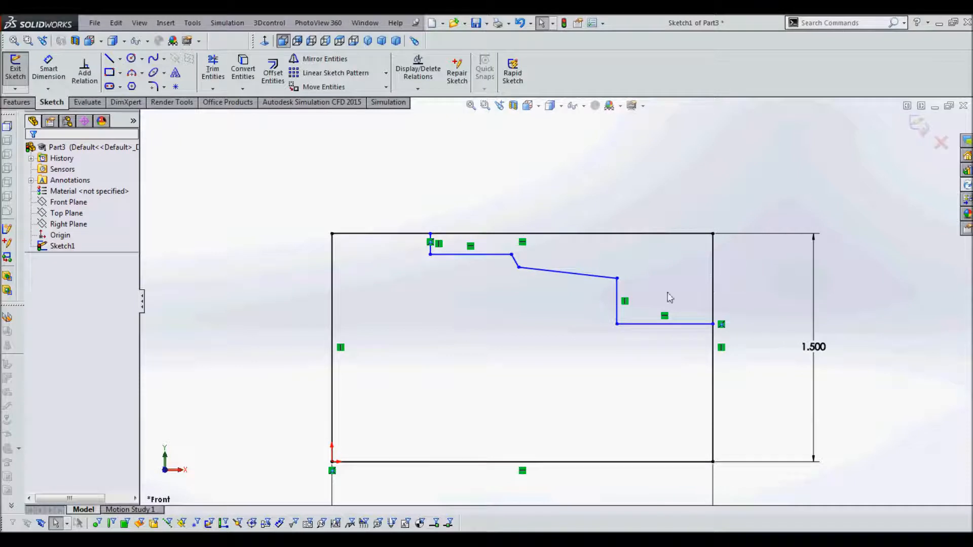
# Move the chain's lower inside corner up and to the right, shortening the lower horizontal line and its adjoining vertical
pyautogui.scroll(-3, 626, 348)
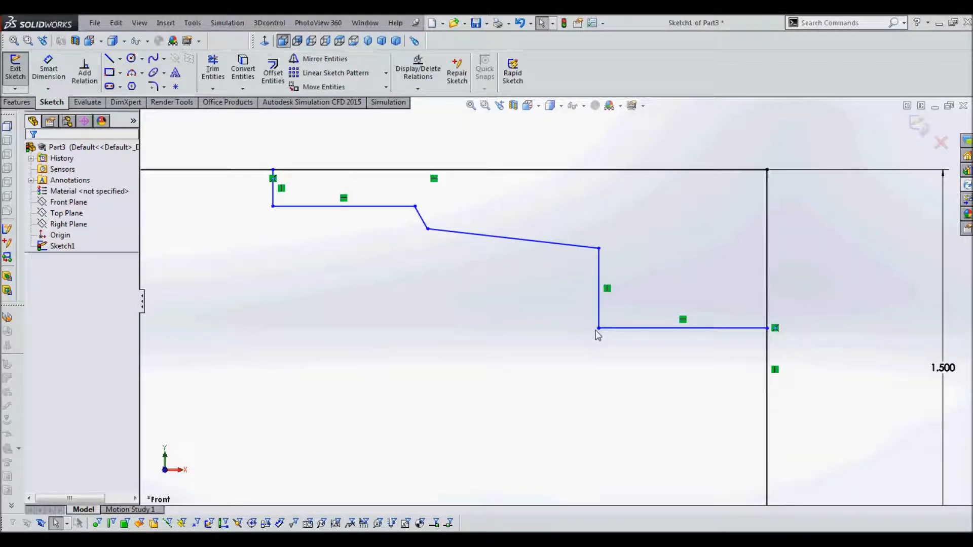
pyautogui.moveTo(601, 330)
pyautogui.mouseDown()
pyautogui.moveTo(576, 333)
pyautogui.moveTo(603, 333)
pyautogui.moveTo(624, 315)
pyautogui.mouseUp()
pyautogui.scroll(-2, 710, 321)
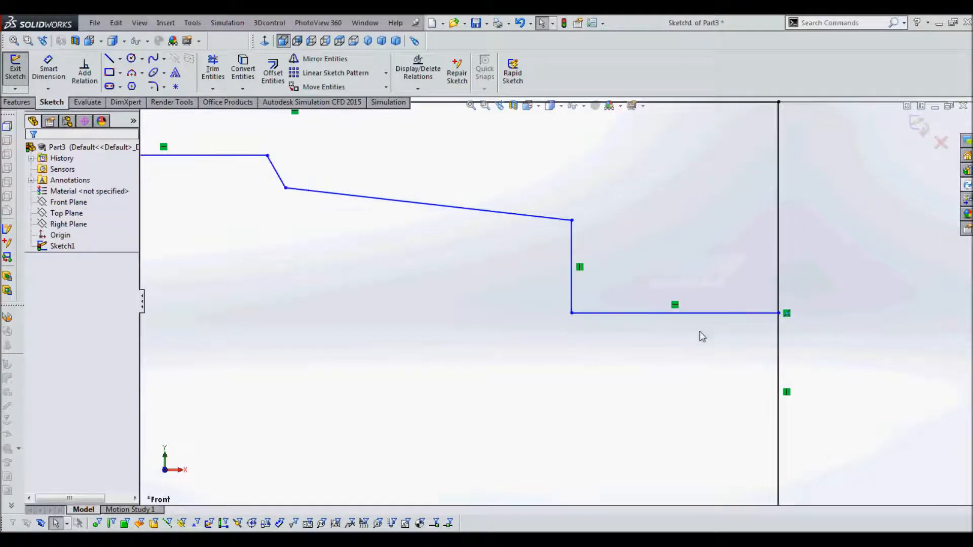
# Dimension the chain's lowest horizontal line, which ends on the rectangle's right edge, at 0.5 in
pyautogui.scroll(4, 663, 355)
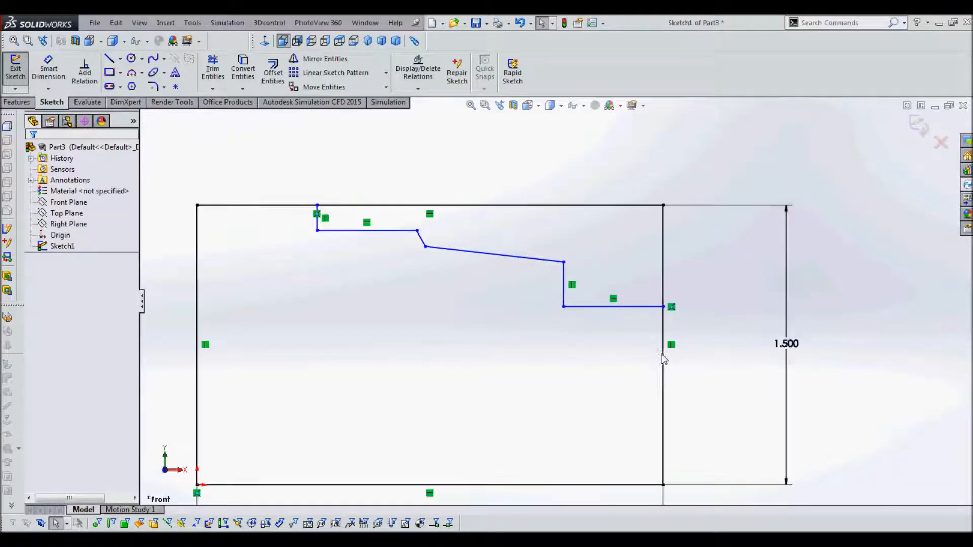
pyautogui.click(51, 69)
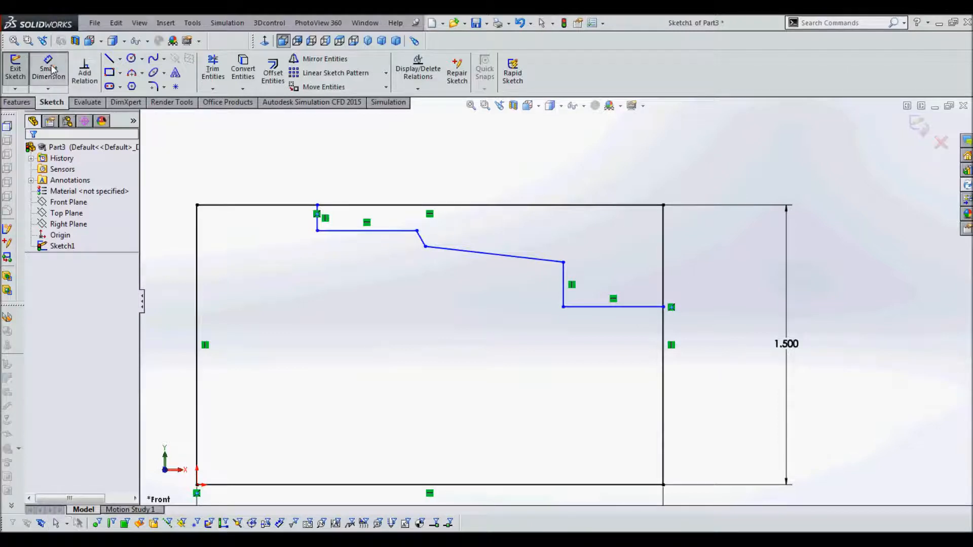
pyautogui.click(599, 307)
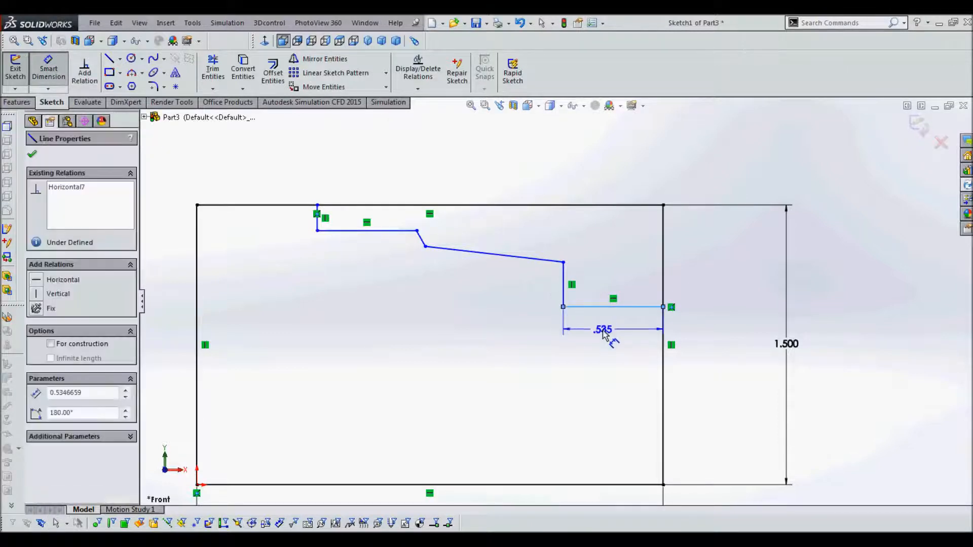
pyautogui.click(603, 326)
pyautogui.write('.5')
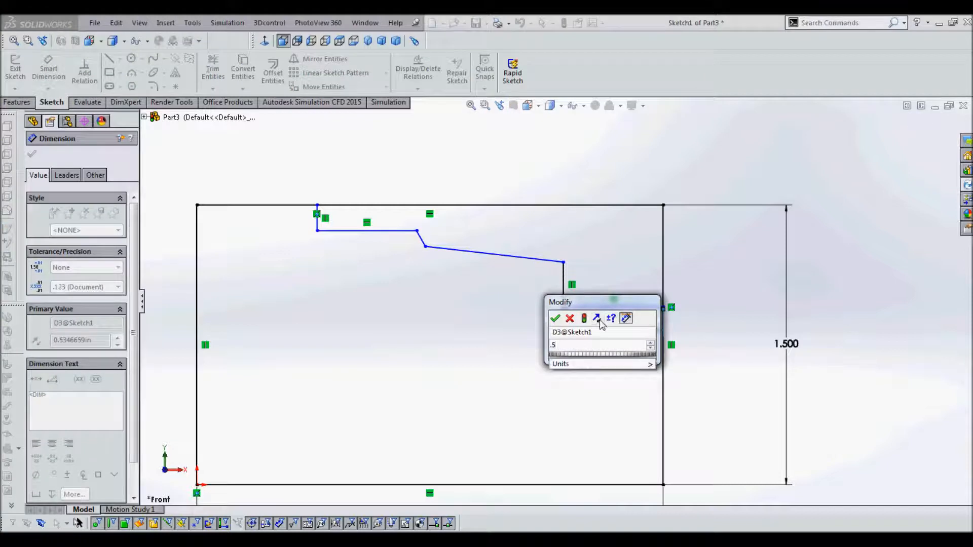
pyautogui.press('Return')
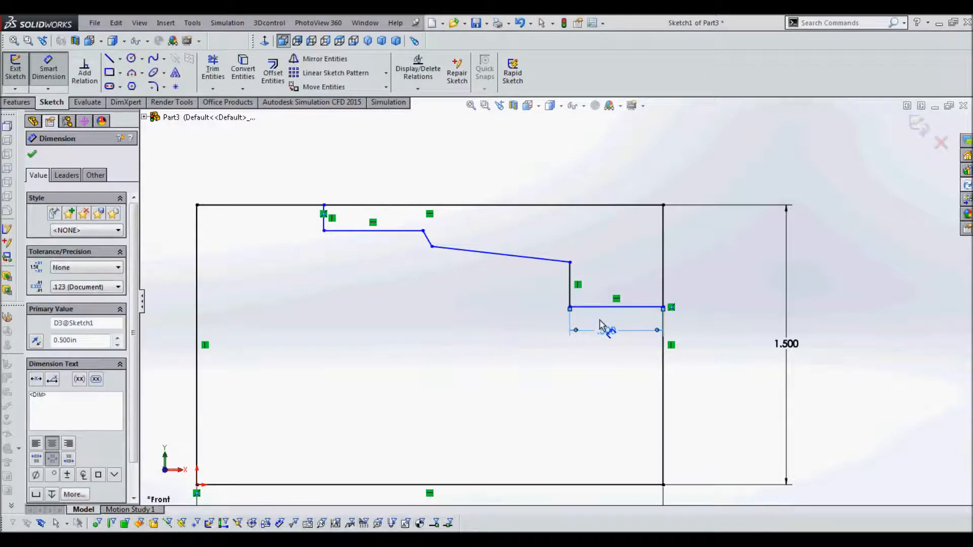
pyautogui.scroll(-5, 603, 314)
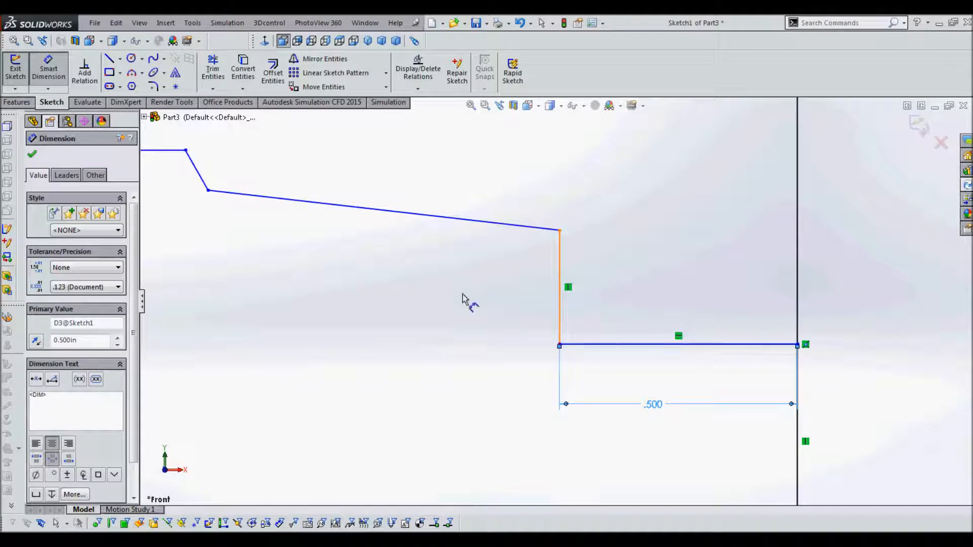
pyautogui.press('Escape')
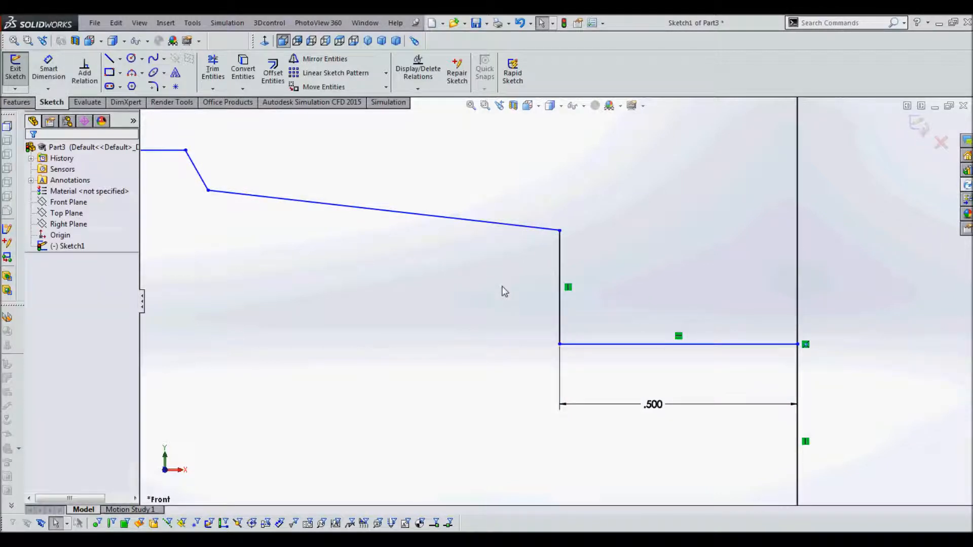
pyautogui.press('f')
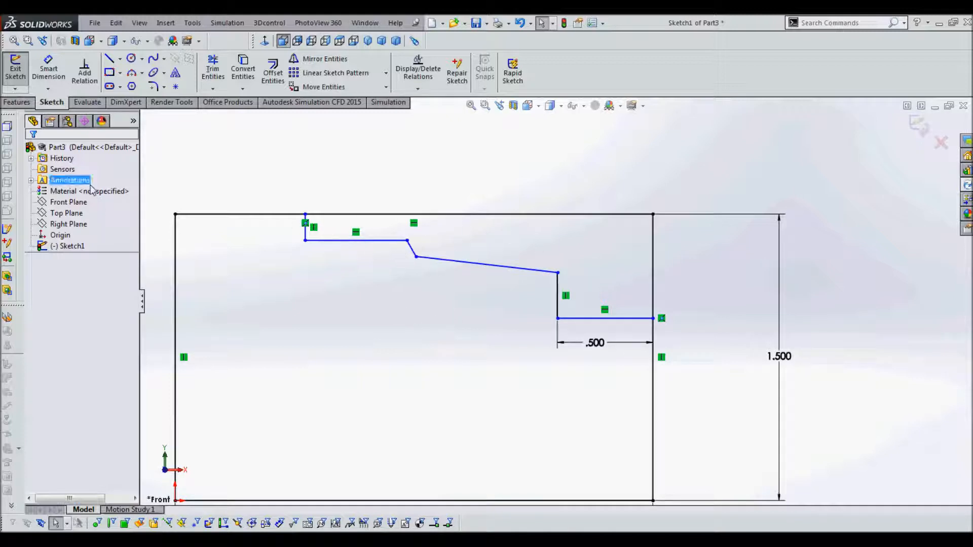
# Dimension the chain's uppermost vertical line, which starts on the rectangle's top edge, at 0.5 in
pyautogui.click(49, 69)
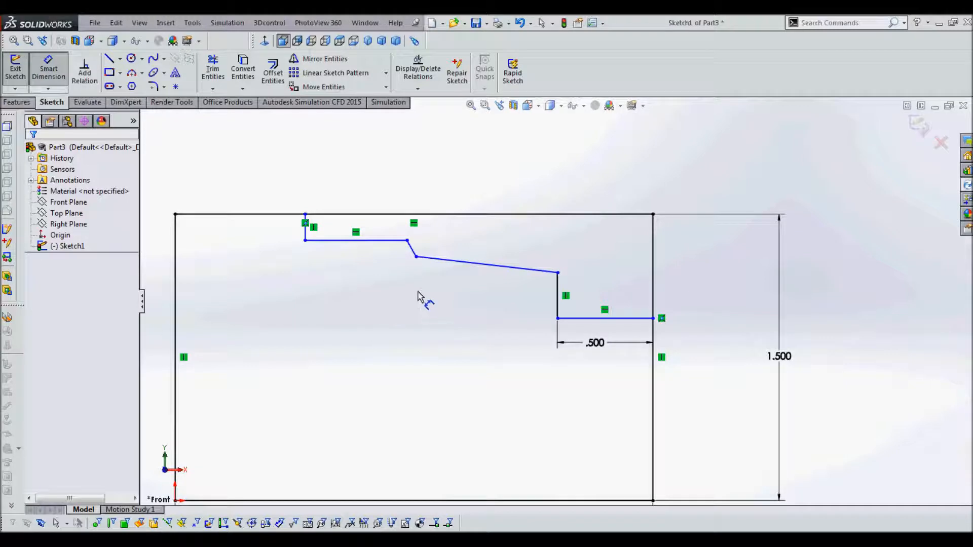
pyautogui.scroll(-1, 405, 284)
pyautogui.click(290, 223)
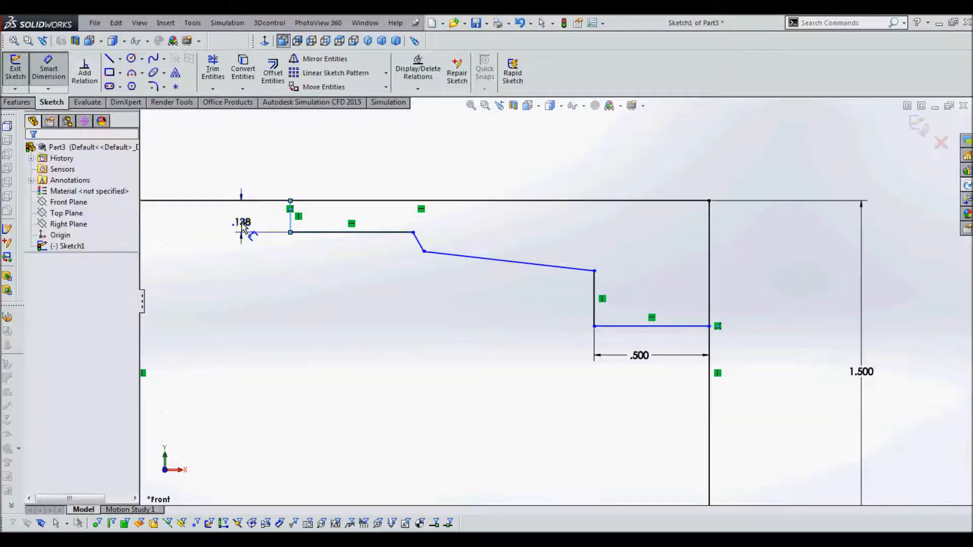
pyautogui.click(239, 223)
pyautogui.write('.5')
pyautogui.press('Return')
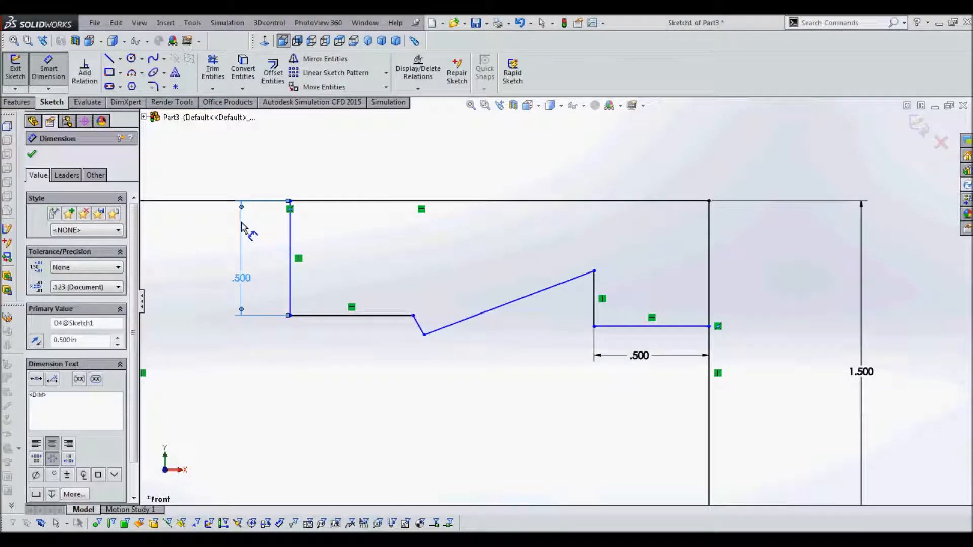
pyautogui.press('Escape')
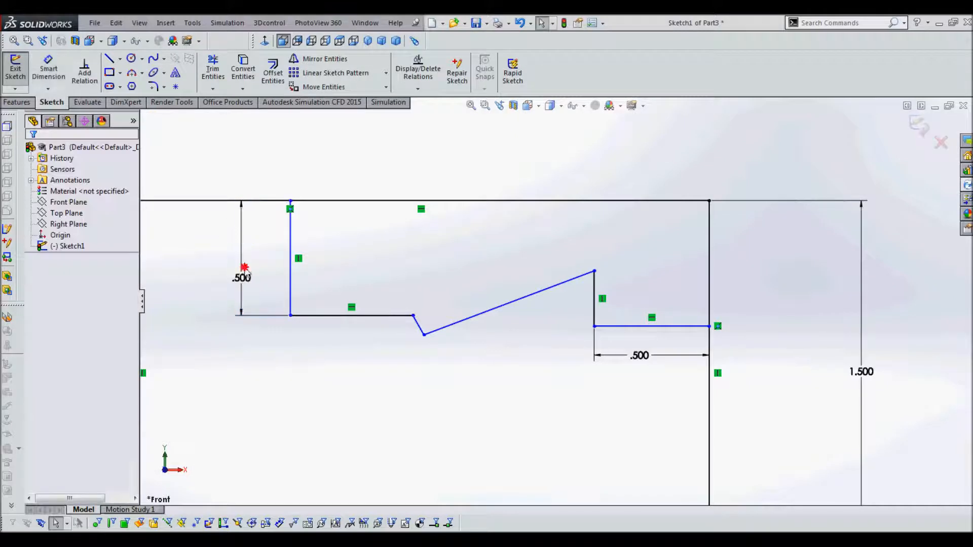
# Set the uppermost vertical line's dimension to 0.25 in
pyautogui.click(245, 272)
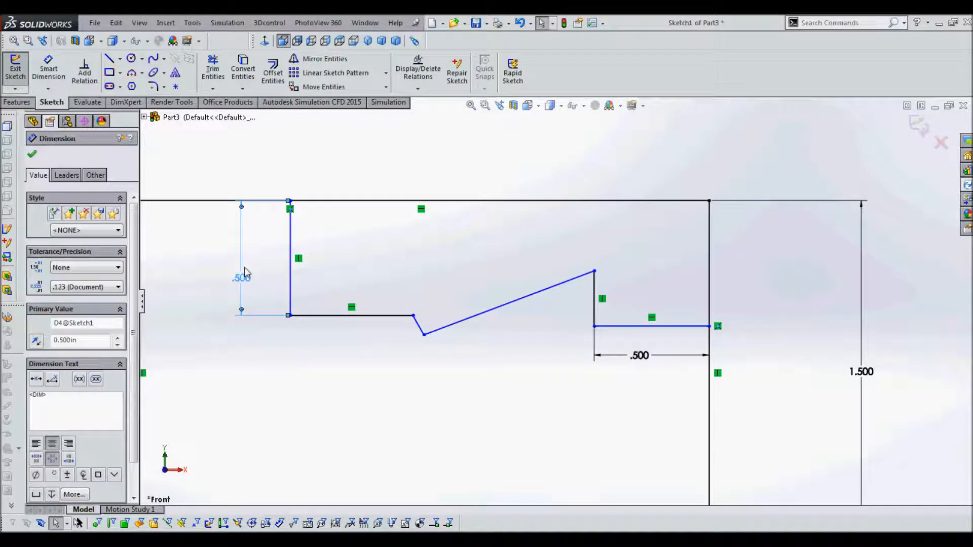
pyautogui.doubleClick(246, 277)
pyautogui.write('.25')
pyautogui.press('Return')
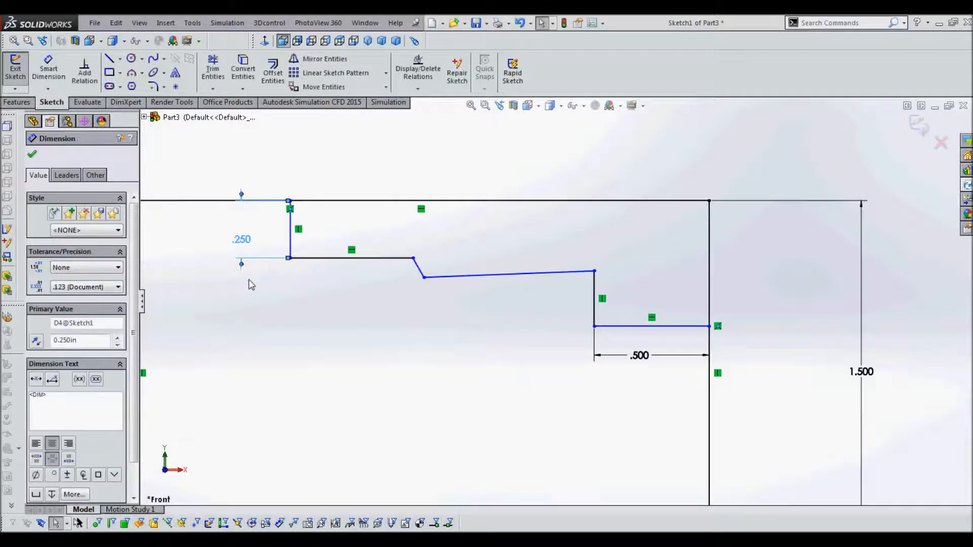
pyautogui.click(289, 315)
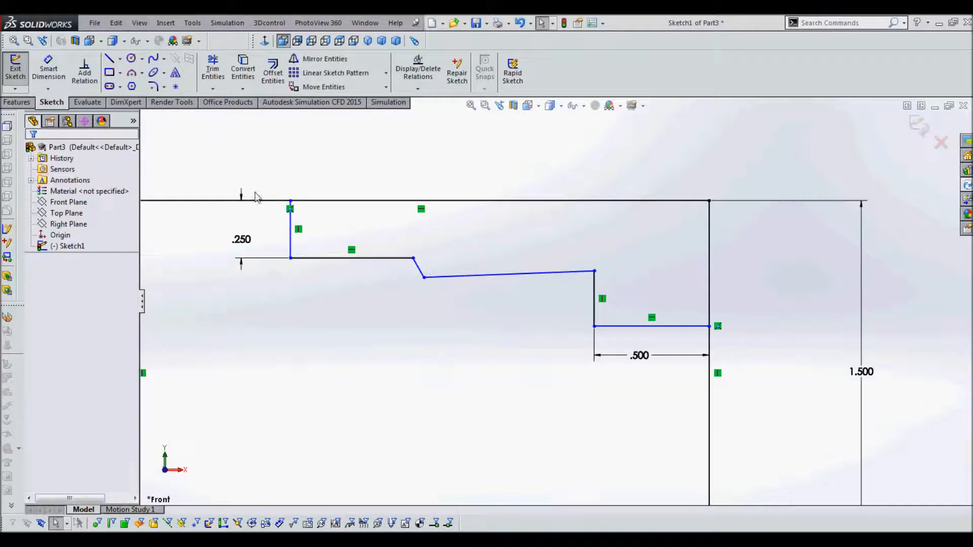
# Check the value of the lowest horizontal line's dimension and accept it as is
pyautogui.doubleClick(640, 355)
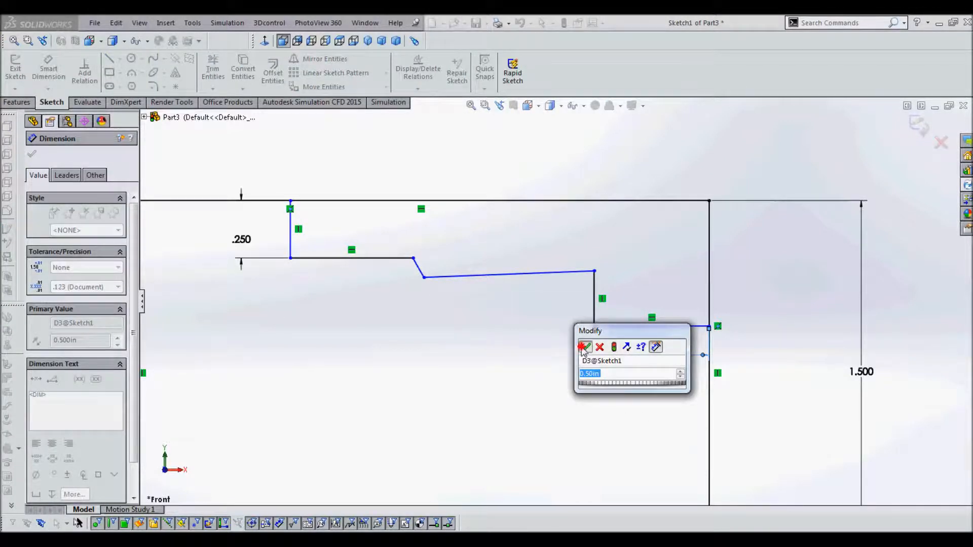
pyautogui.click(584, 349)
pyautogui.click(327, 312)
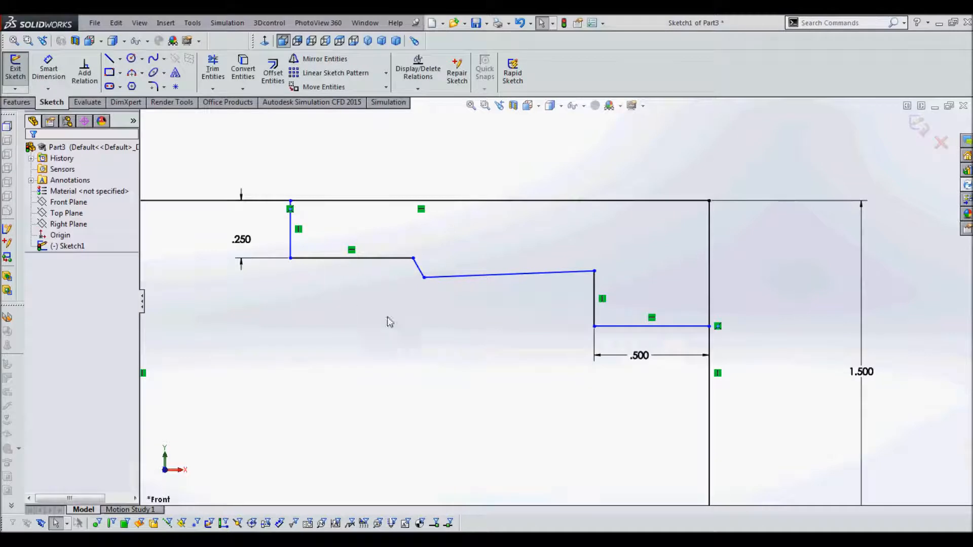
# Add a Vertical relation to the short slanted line at the end of the chain's upper horizontal line
pyautogui.click(85, 71)
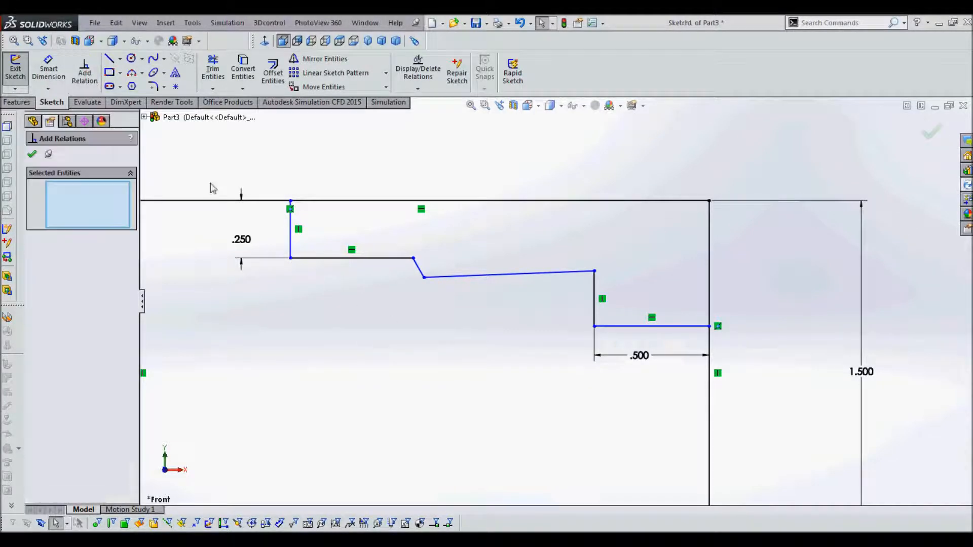
pyautogui.click(416, 267)
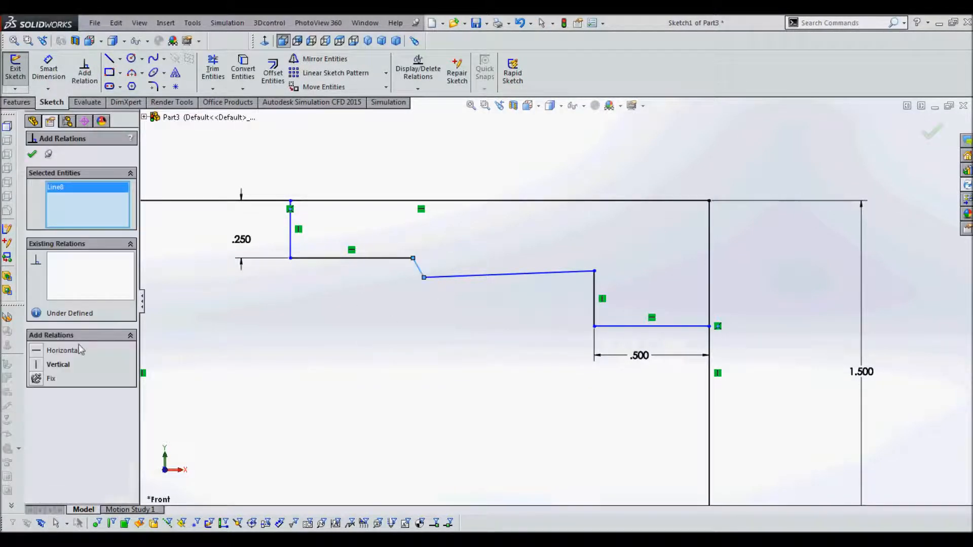
pyautogui.click(41, 365)
pyautogui.click(32, 154)
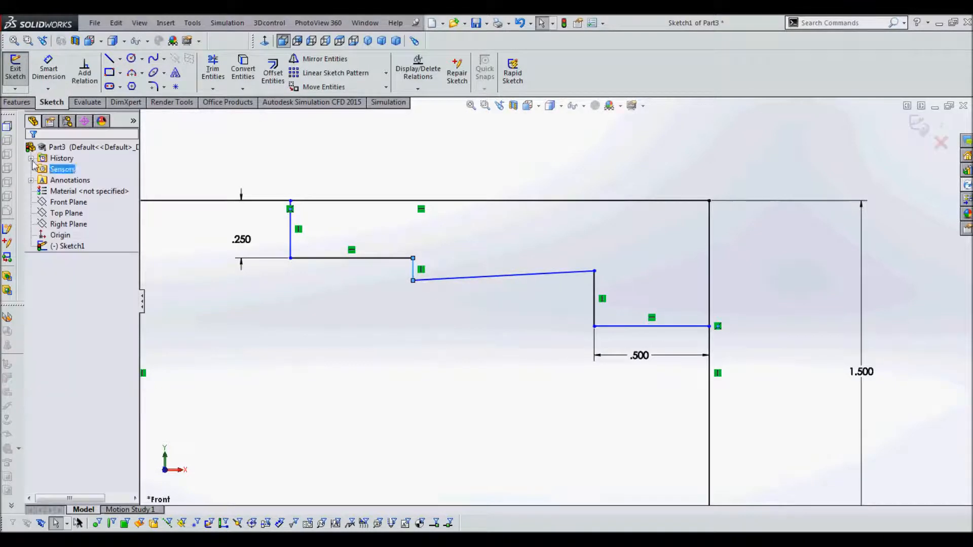
# Add a Horizontal relation to the long sloping line in the middle of the chain
pyautogui.click(471, 283)
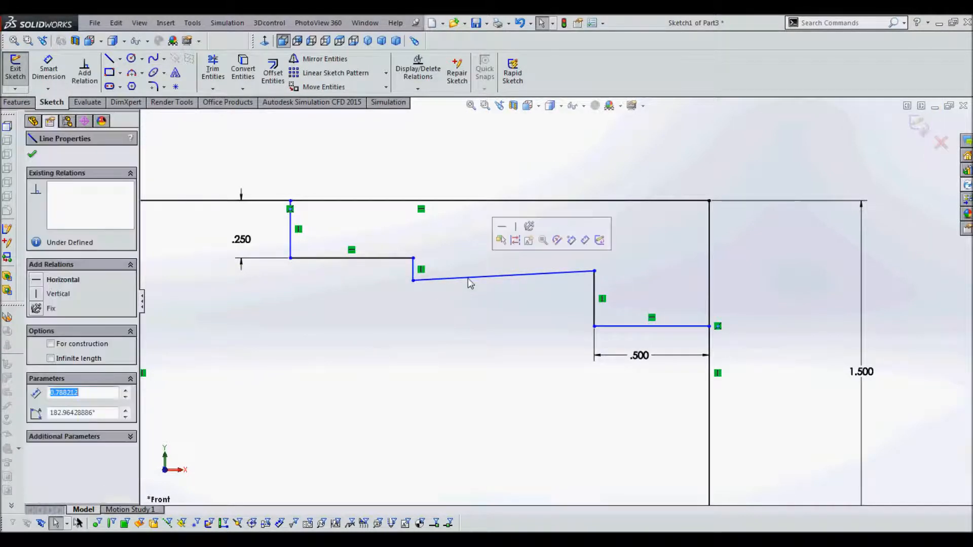
pyautogui.click(536, 308)
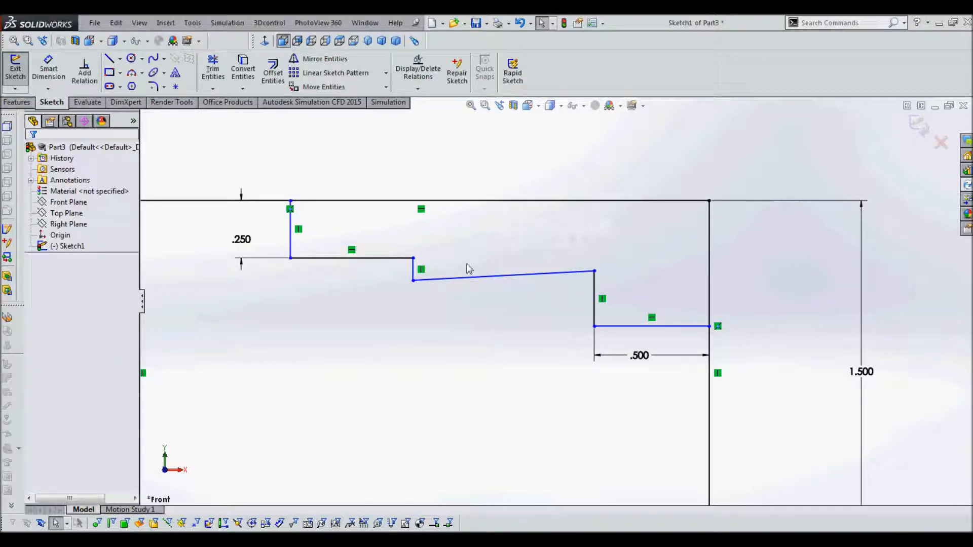
pyautogui.click(506, 279)
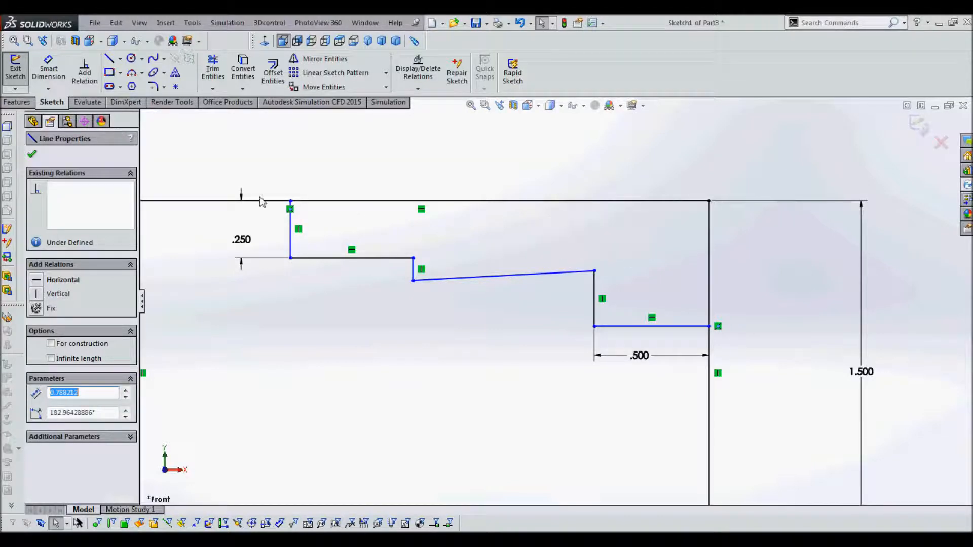
pyautogui.click(37, 285)
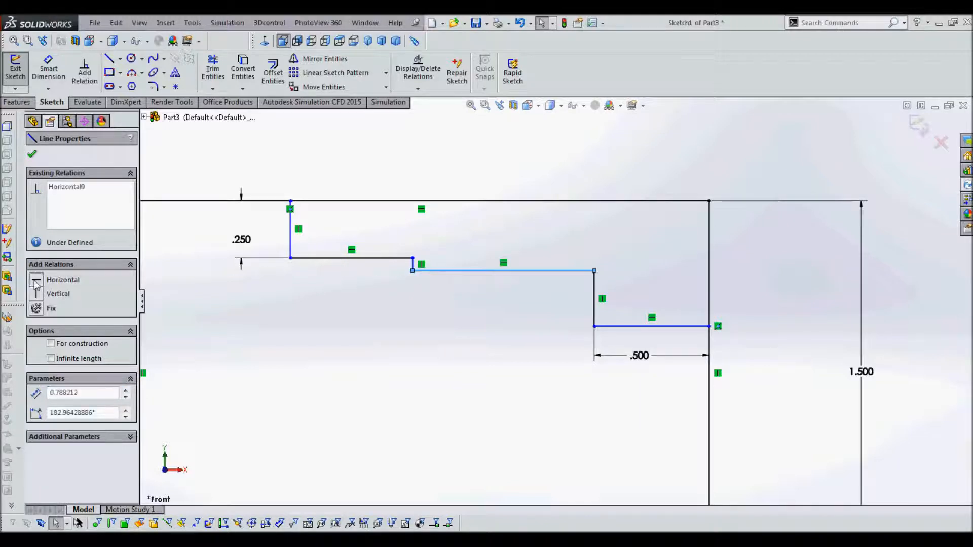
pyautogui.click(32, 154)
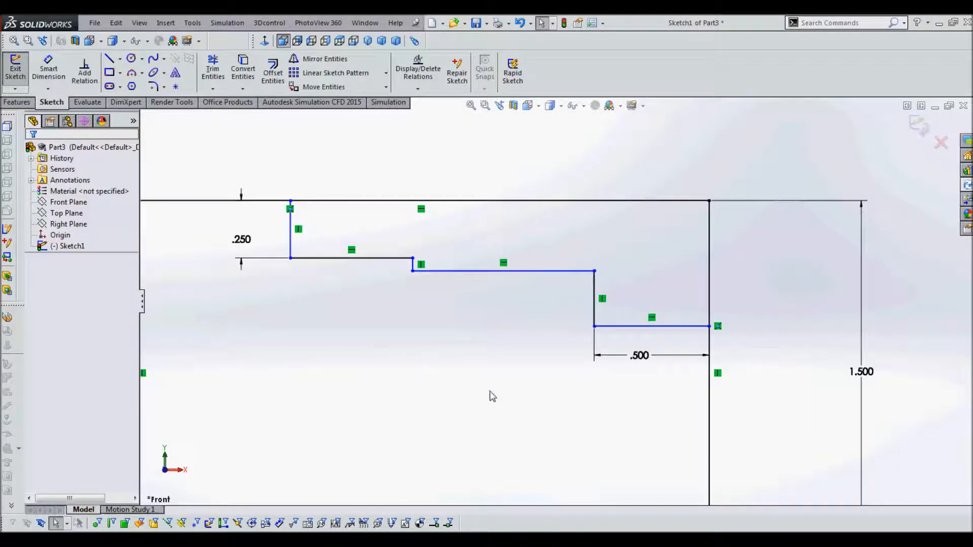
# Dimension the short vertical line between the upper and middle horizontal lines at 0.25 in
pyautogui.scroll(2, 522, 387)
pyautogui.scroll(-2, 489, 235)
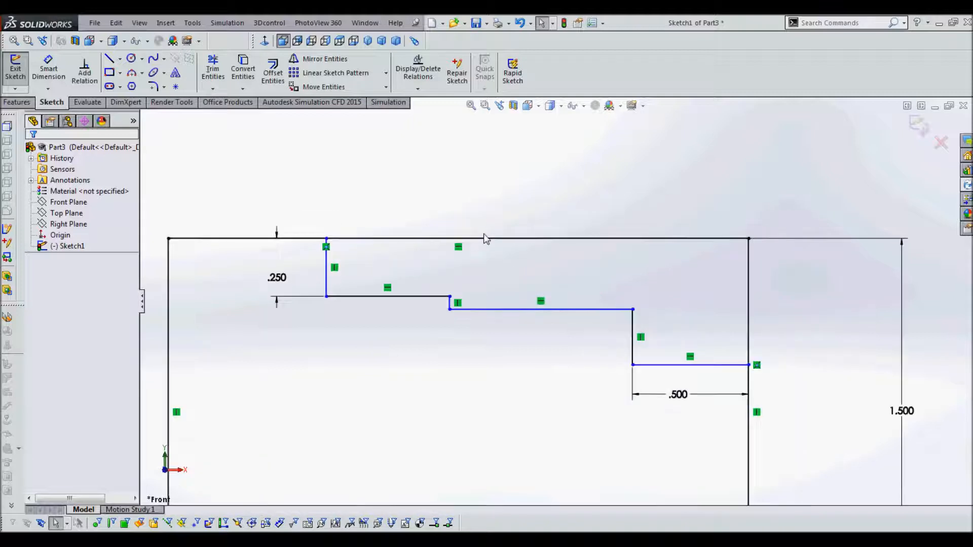
pyautogui.click(48, 71)
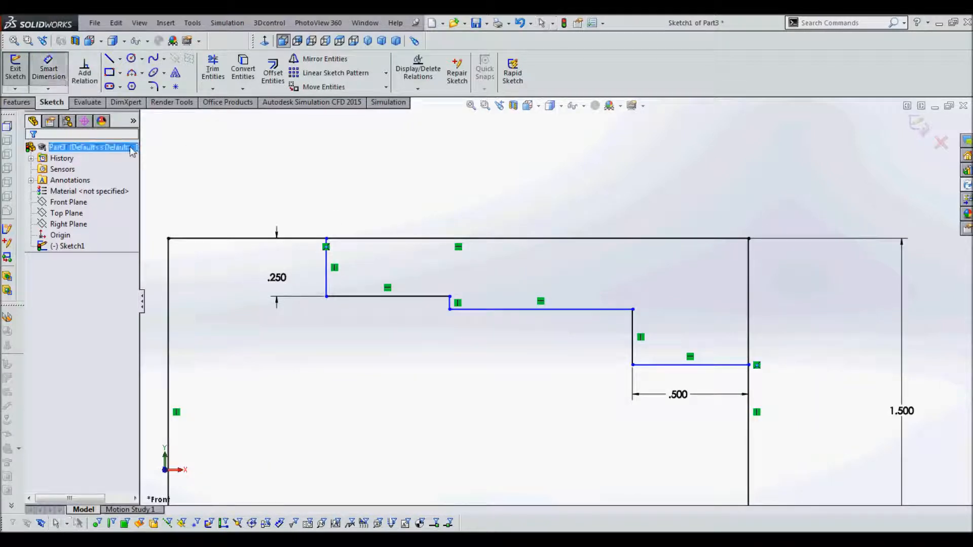
pyautogui.scroll(-2, 447, 319)
pyautogui.click(463, 296)
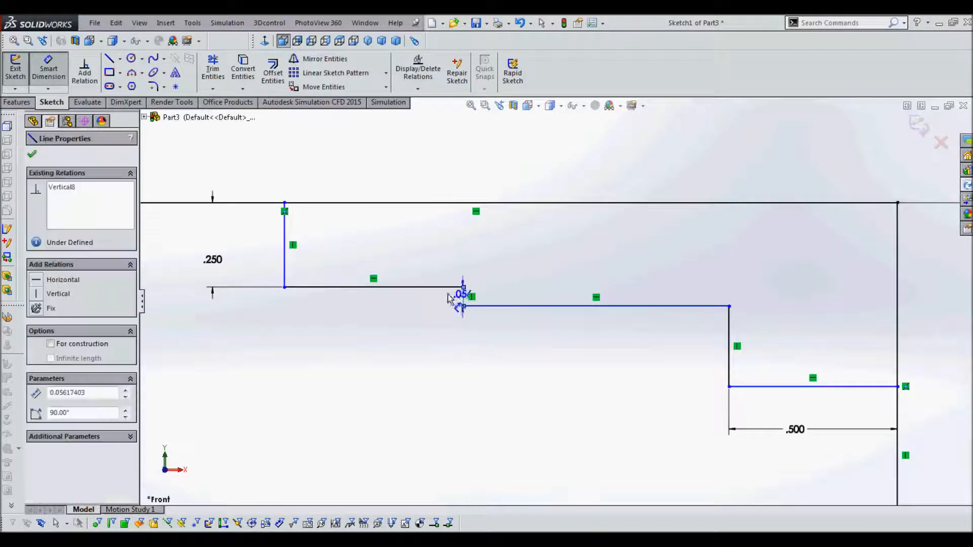
pyautogui.click(435, 303)
pyautogui.write('.25')
pyautogui.press('Return')
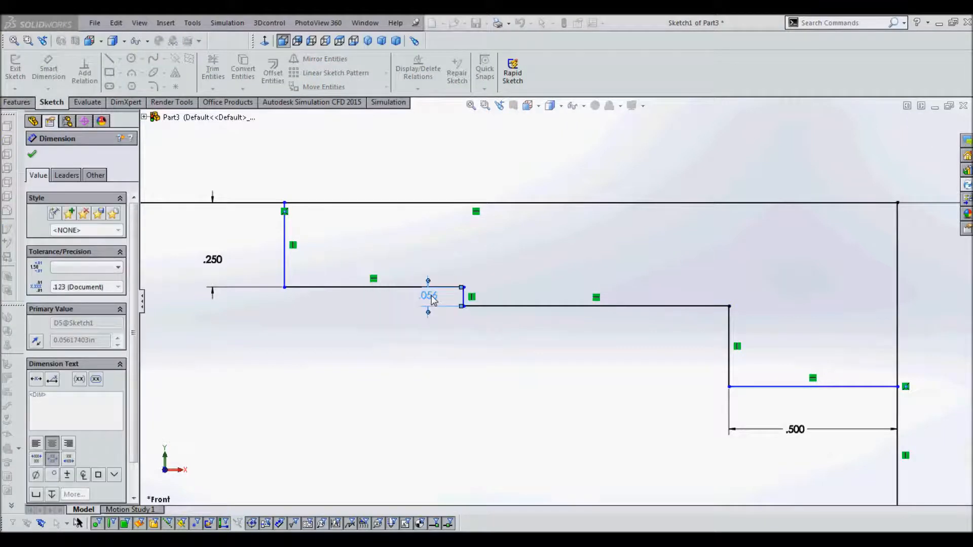
# Dimension the vertical line between the middle and lowest horizontal lines at 0.25 in
pyautogui.scroll(-2, 647, 417)
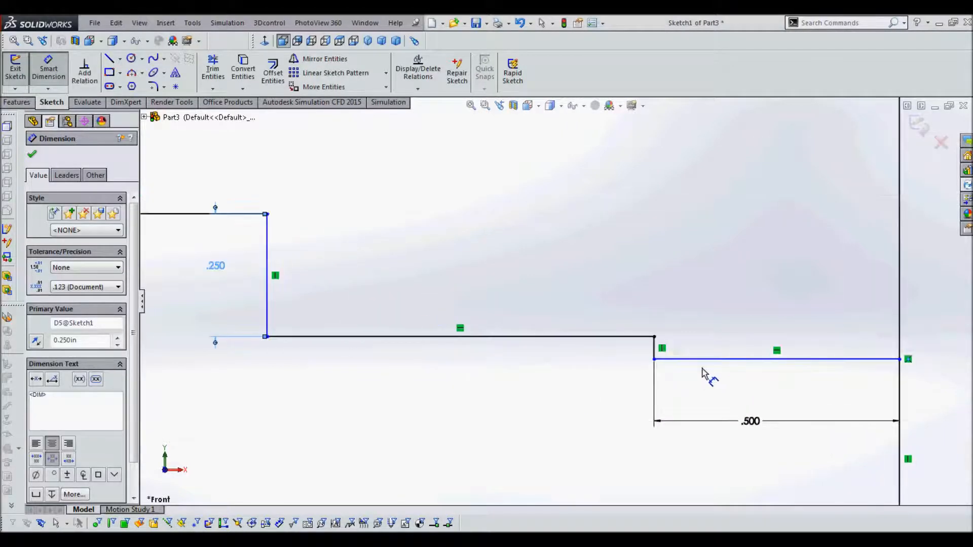
pyautogui.click(653, 348)
pyautogui.click(619, 354)
pyautogui.write('.25')
pyautogui.press('Return')
pyautogui.scroll(5, 617, 346)
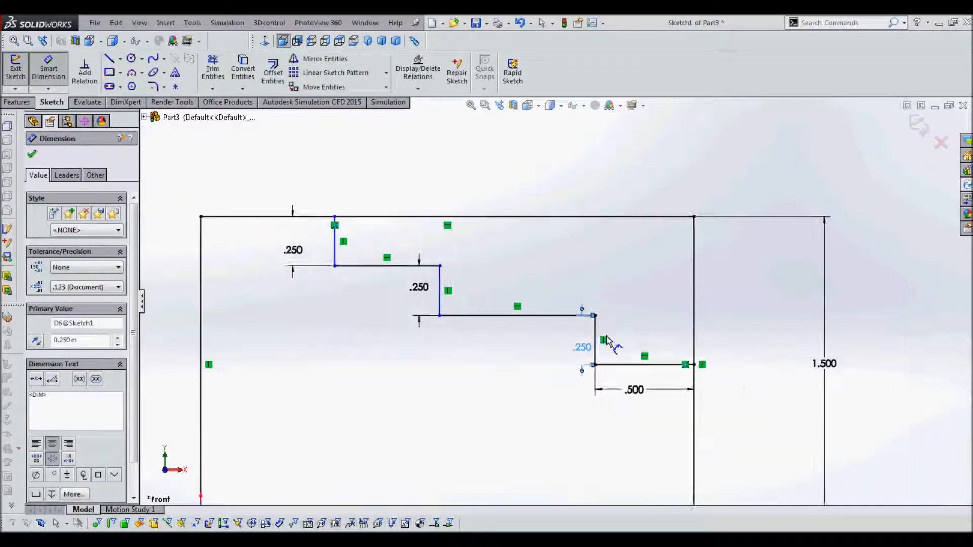
pyautogui.press('Escape')
# Dimension the chain's middle horizontal line at 0.5 in
pyautogui.click(544, 313)
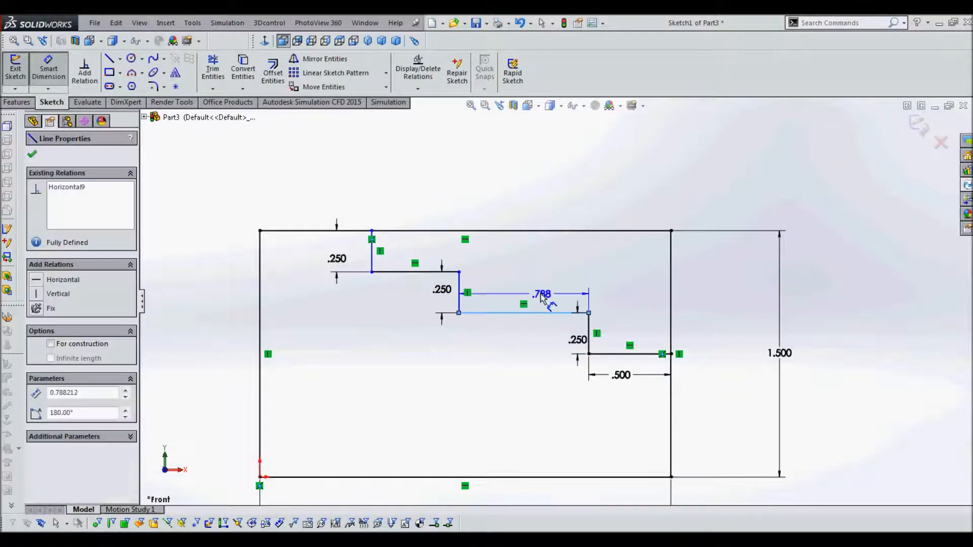
pyautogui.click(553, 304)
pyautogui.write('.5')
pyautogui.press('Return')
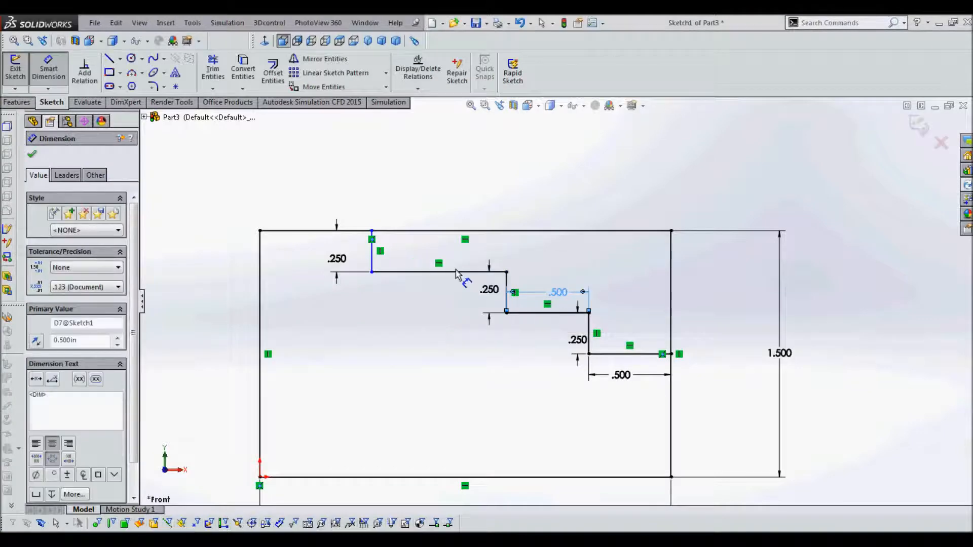
# Dimension the chain's upper horizontal line at 0.5 in and finish dimensioning
pyautogui.click(434, 272)
pyautogui.click(426, 253)
pyautogui.write('.5')
pyautogui.press('Return')
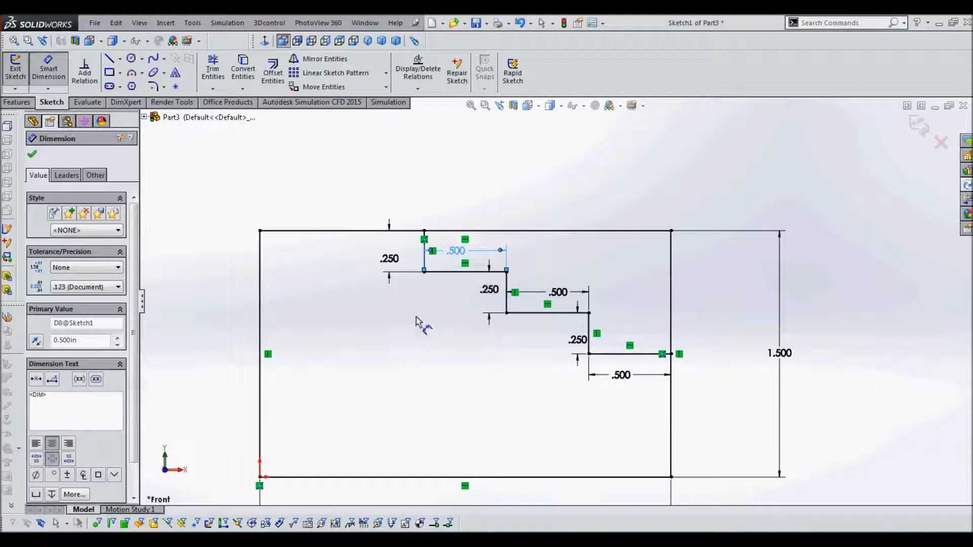
pyautogui.click(34, 151)
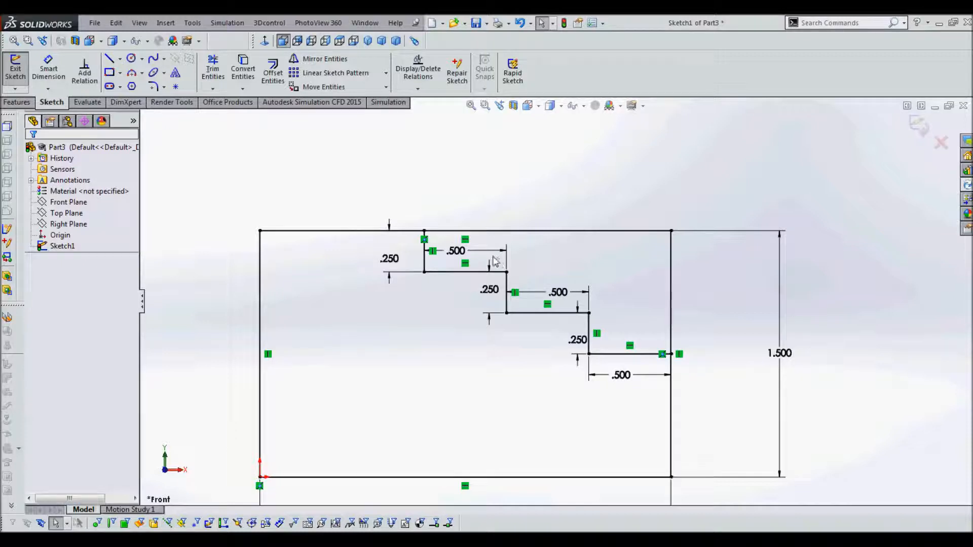
# Trim away the rectangle's upper edge and right edge portions that lie outside the stepped chain
pyautogui.click(211, 70)
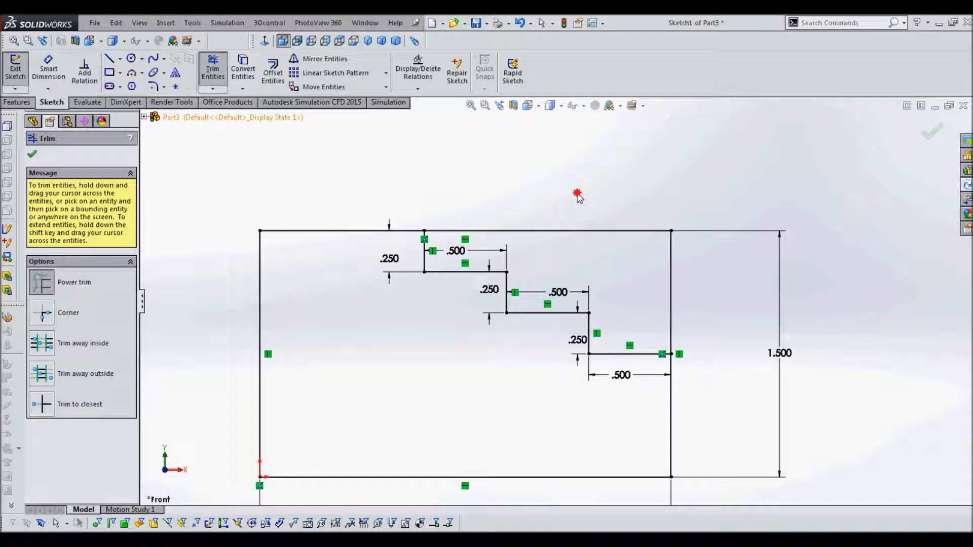
pyautogui.moveTo(584, 222)
pyautogui.mouseDown()
pyautogui.moveTo(630, 276)
pyautogui.moveTo(687, 305)
pyautogui.mouseUp()
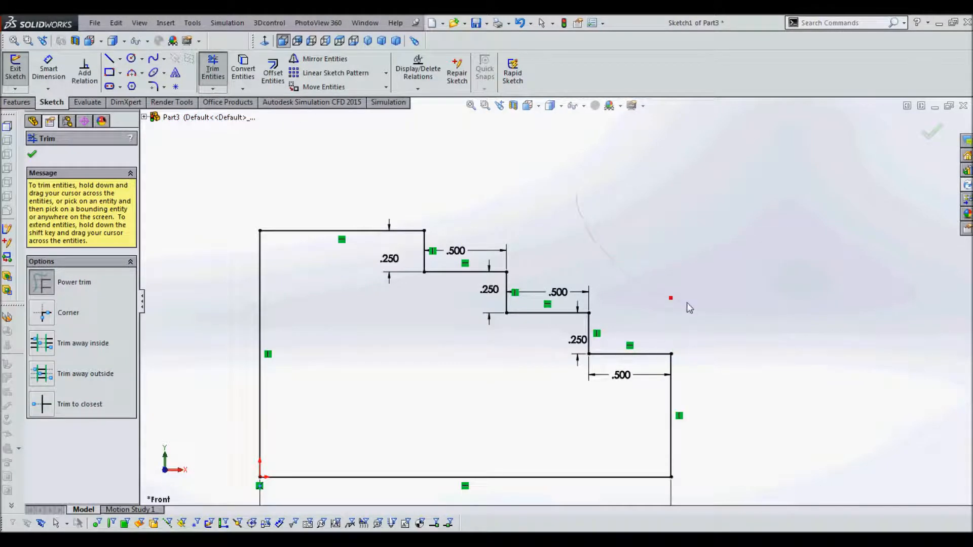
pyautogui.click(32, 153)
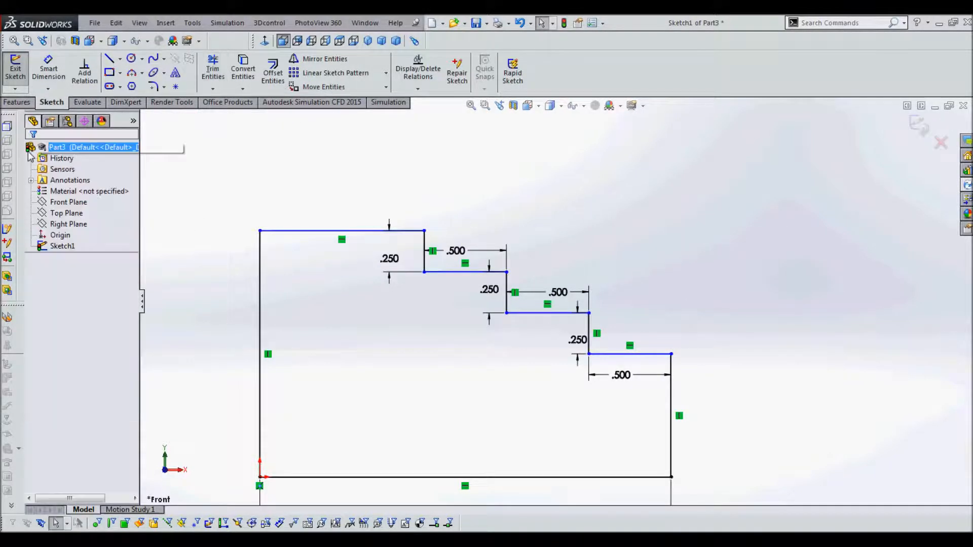
# Dimension the overall height between the origin corner and the profile's upper-left corner at 1.5 in and finish dimensioning
pyautogui.scroll(3, 596, 331)
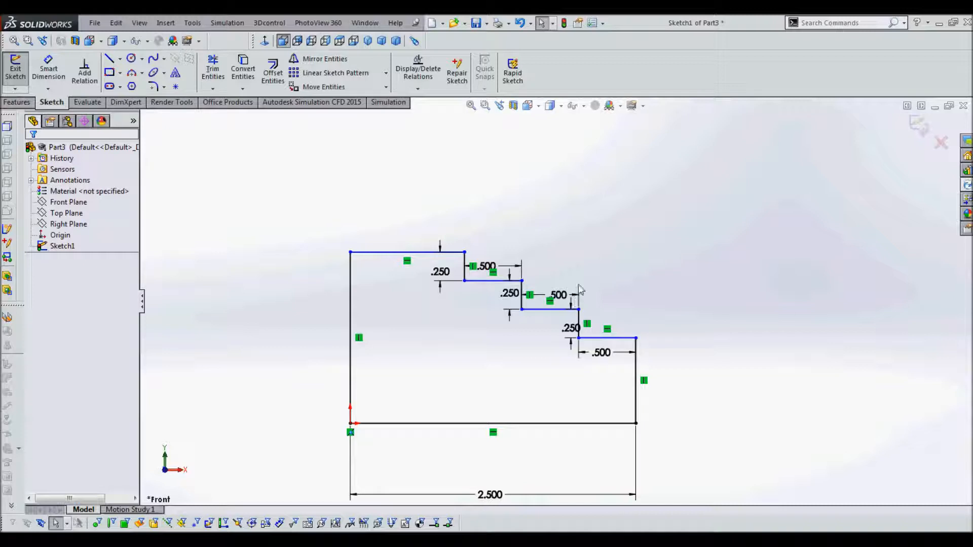
pyautogui.click(49, 70)
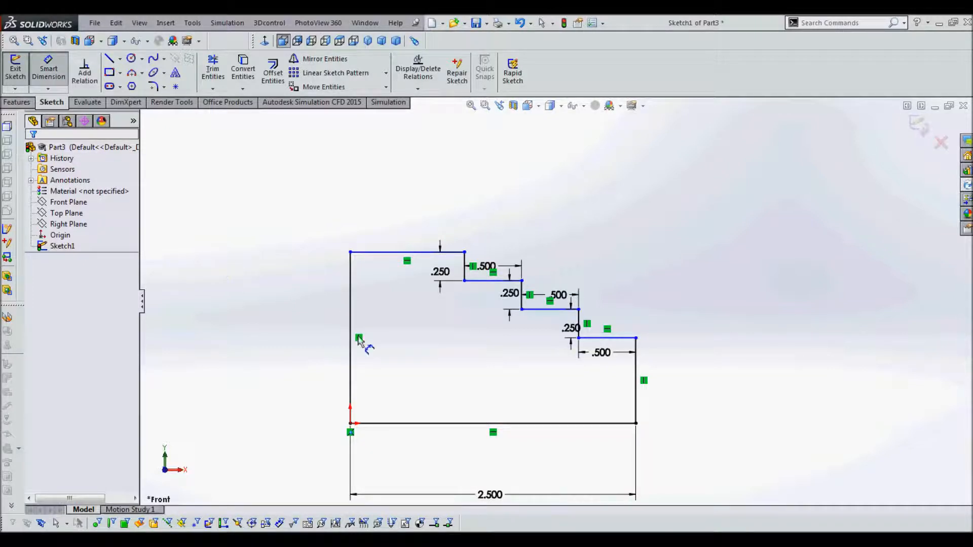
pyautogui.click(350, 424)
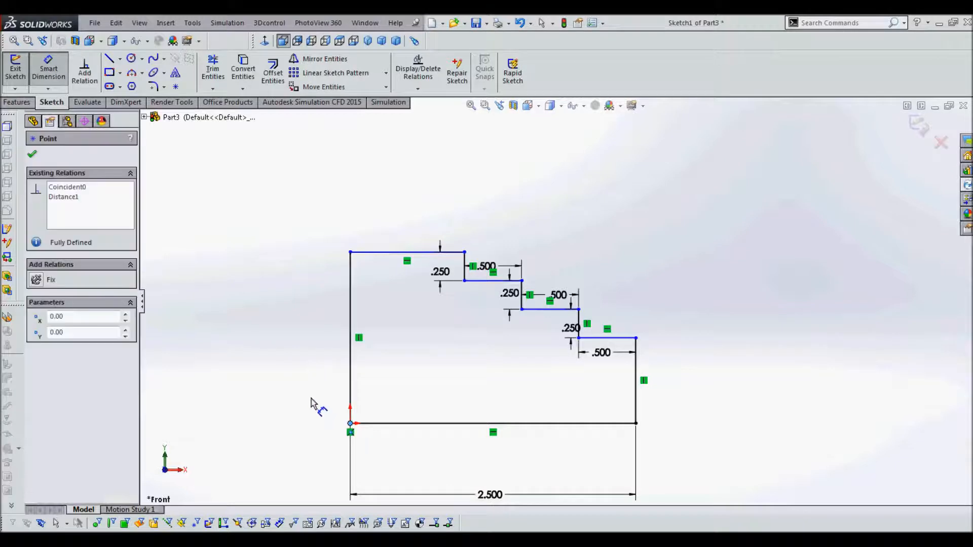
pyautogui.click(350, 251)
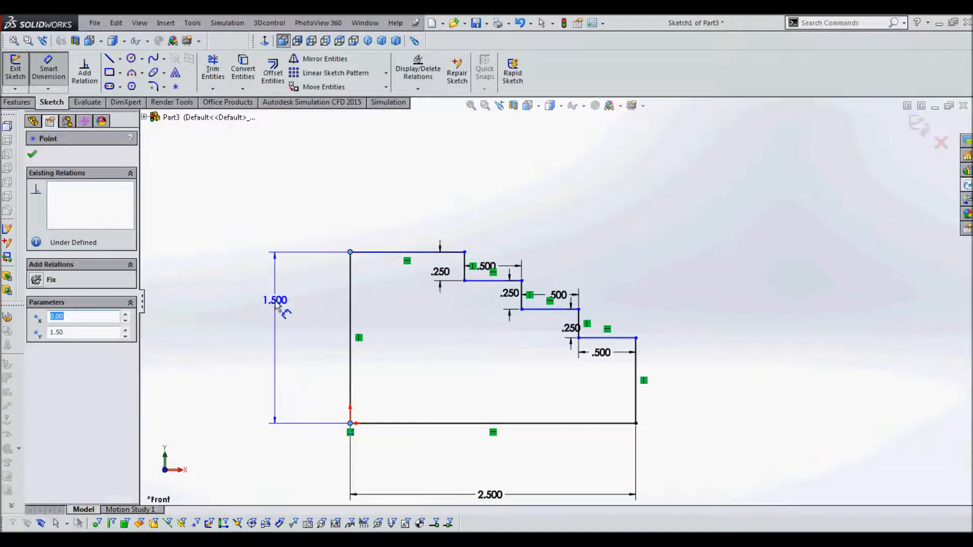
pyautogui.click(274, 322)
pyautogui.click(227, 288)
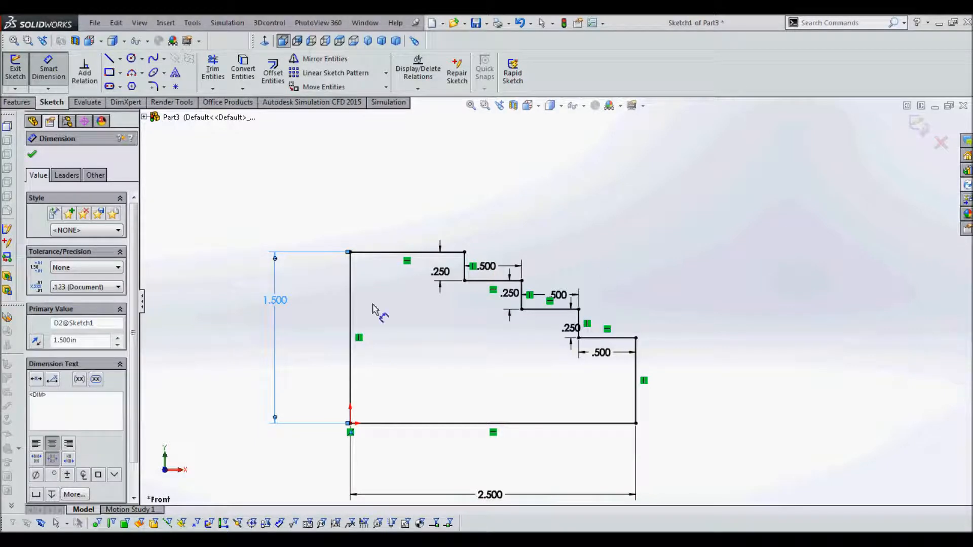
pyautogui.scroll(1, 502, 304)
pyautogui.scroll(-3, 553, 243)
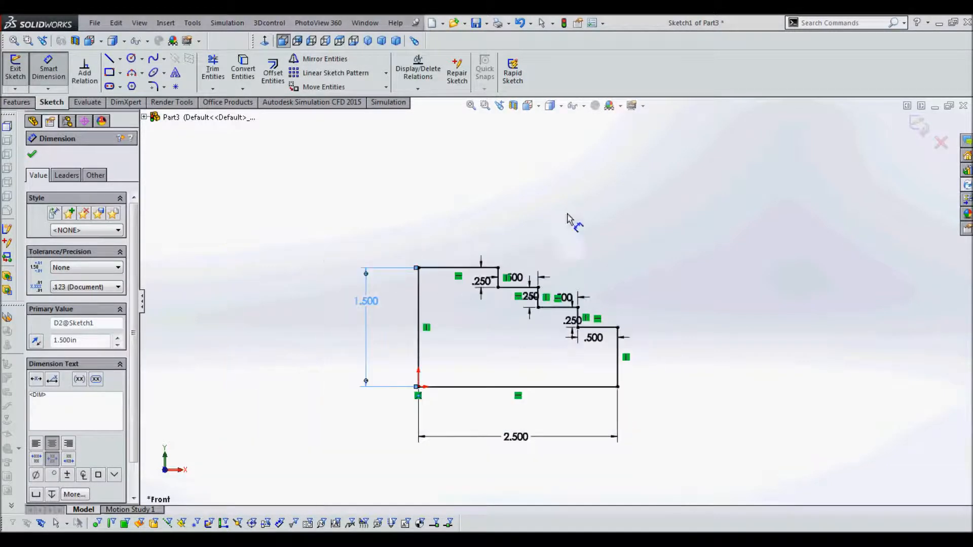
pyautogui.press('Escape')
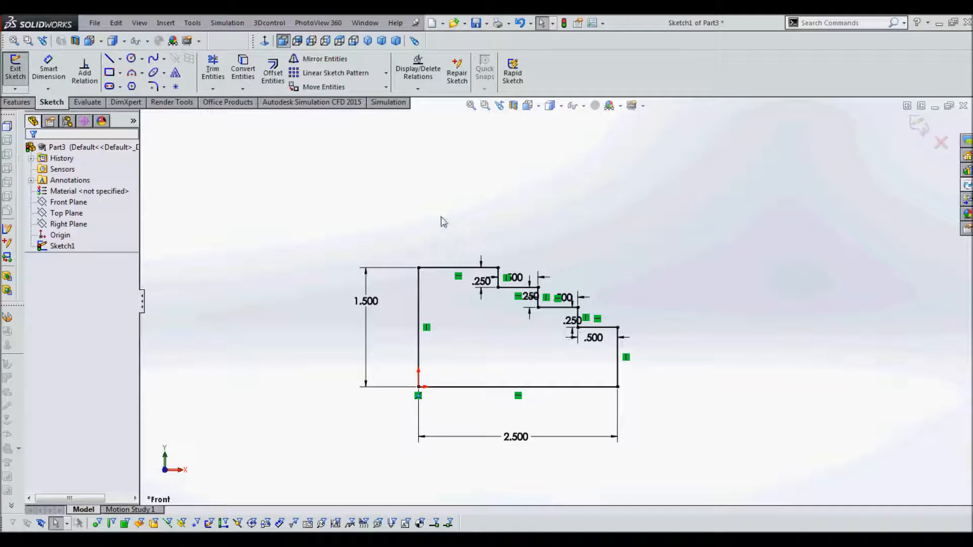
# Start an Extruded Boss/Base from the stepped profile and set its depth to 1.5 in
pyautogui.click(18, 103)
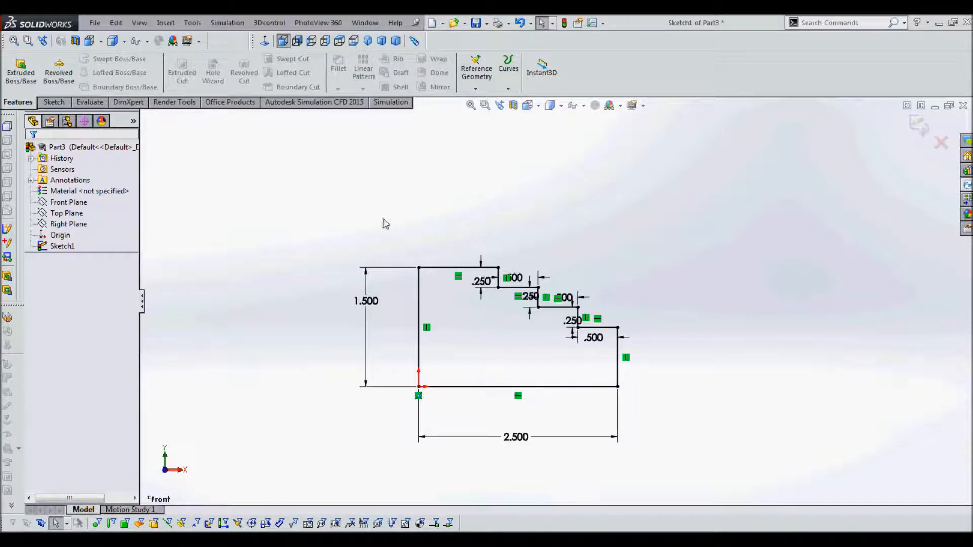
pyautogui.click(25, 79)
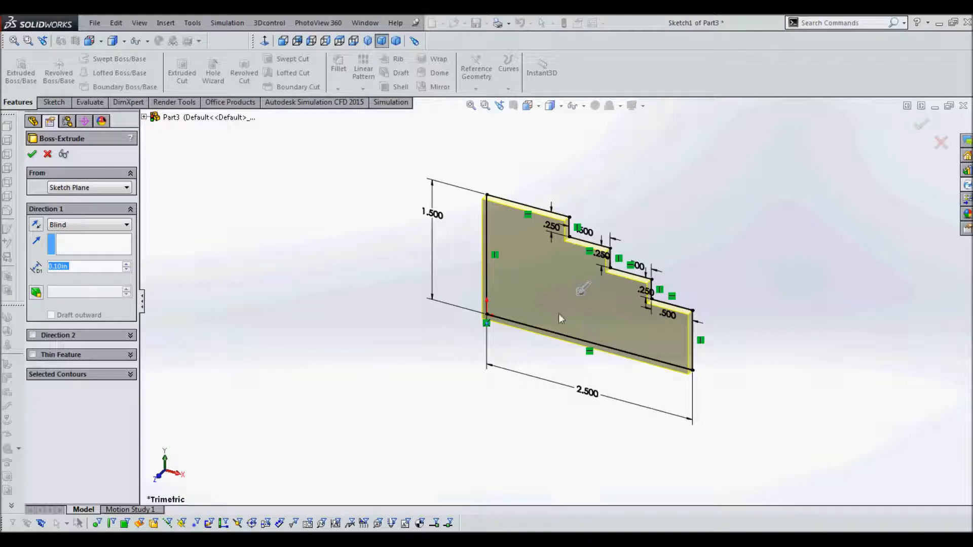
pyautogui.moveTo(580, 299)
pyautogui.mouseDown()
pyautogui.moveTo(573, 318)
pyautogui.moveTo(520, 332)
pyautogui.moveTo(497, 353)
pyautogui.mouseUp()
pyautogui.scroll(1, 595, 239)
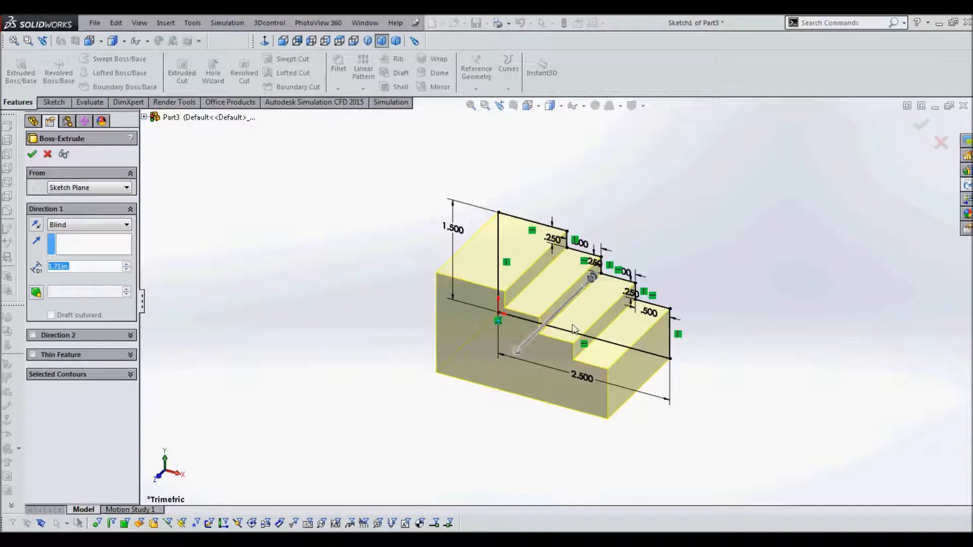
pyautogui.scroll(-2, 553, 335)
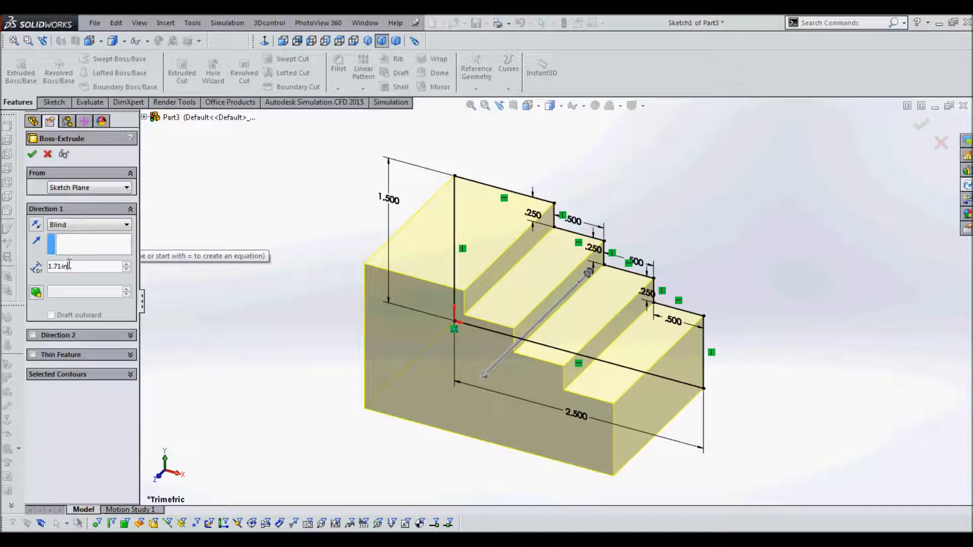
pyautogui.moveTo(74, 266); pyautogui.dragTo(42, 269)
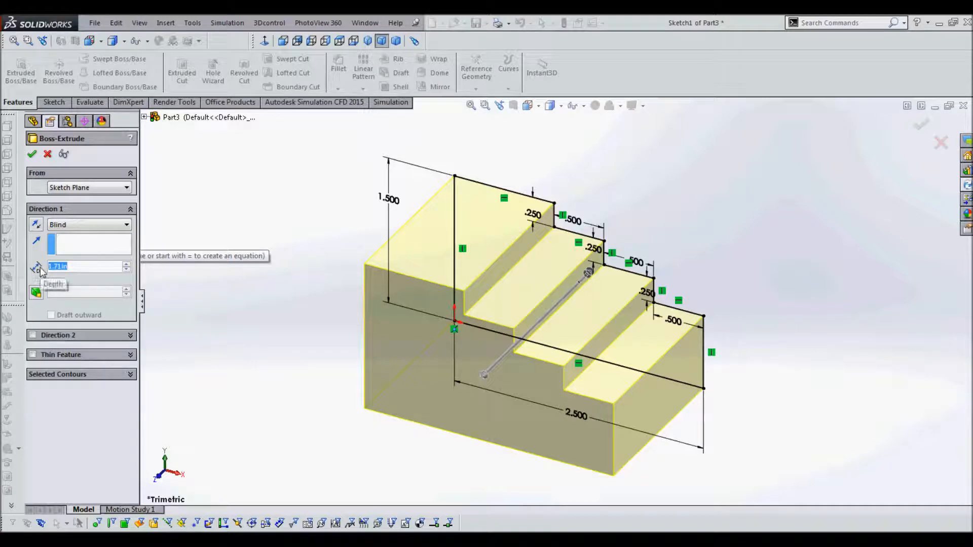
pyautogui.write('1.5')
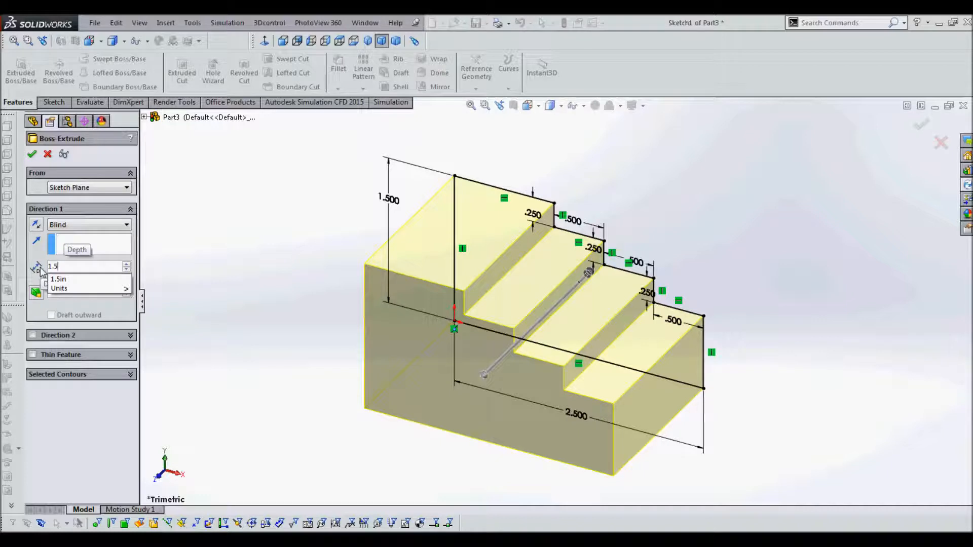
pyautogui.press('Return')
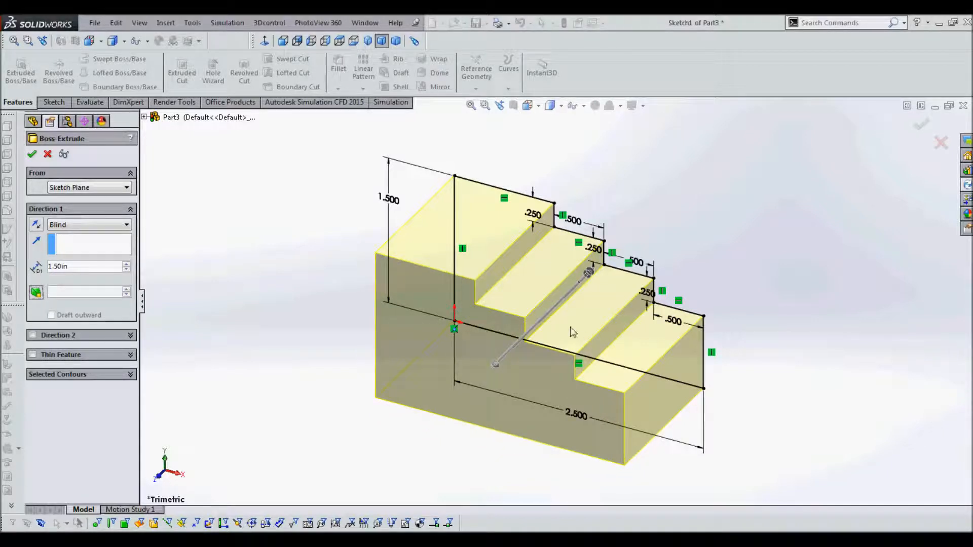
# Keep the extrusion starting from the Sketch Plane with the Blind end condition, and accept the feature
pyautogui.moveTo(393, 349)
pyautogui.mouseDown(button='middle')
pyautogui.moveTo(369, 355)
pyautogui.moveTo(396, 336)
pyautogui.moveTo(413, 338)
pyautogui.moveTo(341, 336)
pyautogui.moveTo(600, 220)
pyautogui.moveTo(528, 215)
pyautogui.moveTo(480, 269)
pyautogui.moveTo(482, 257)
pyautogui.moveTo(556, 198)
pyautogui.moveTo(630, 198)
pyautogui.moveTo(698, 239)
pyautogui.moveTo(669, 184)
pyautogui.moveTo(637, 189)
pyautogui.moveTo(637, 181)
pyautogui.moveTo(656, 204)
pyautogui.moveTo(646, 194)
pyautogui.mouseUp(button='middle')
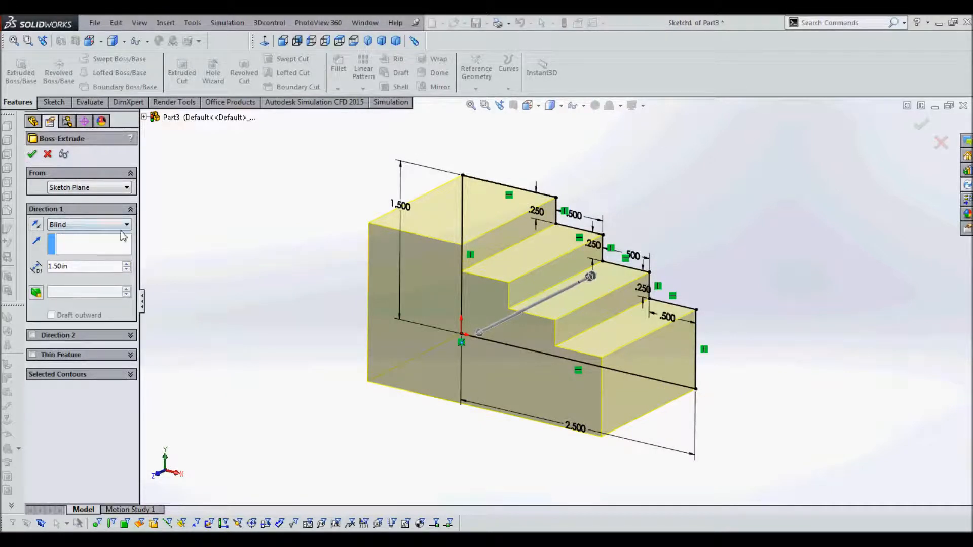
pyautogui.click(109, 188)
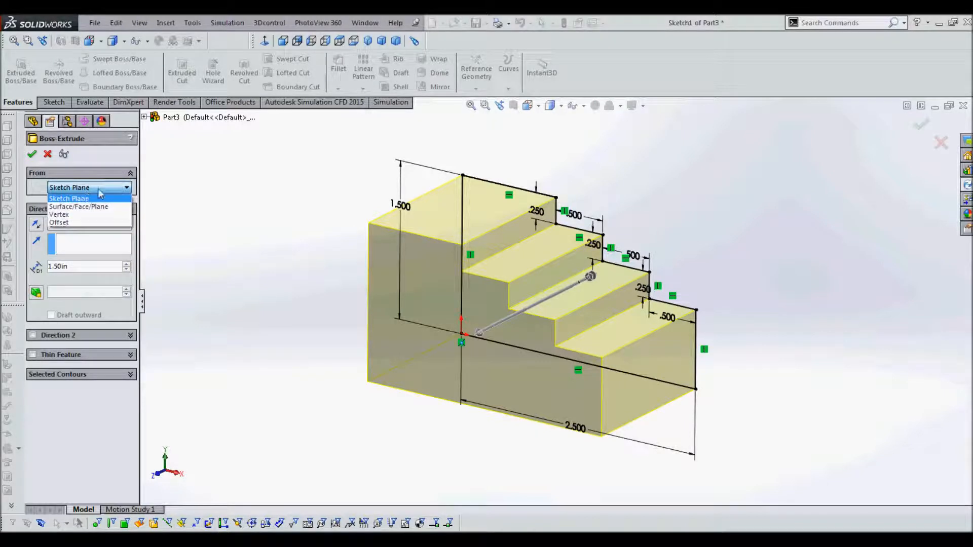
pyautogui.click(90, 197)
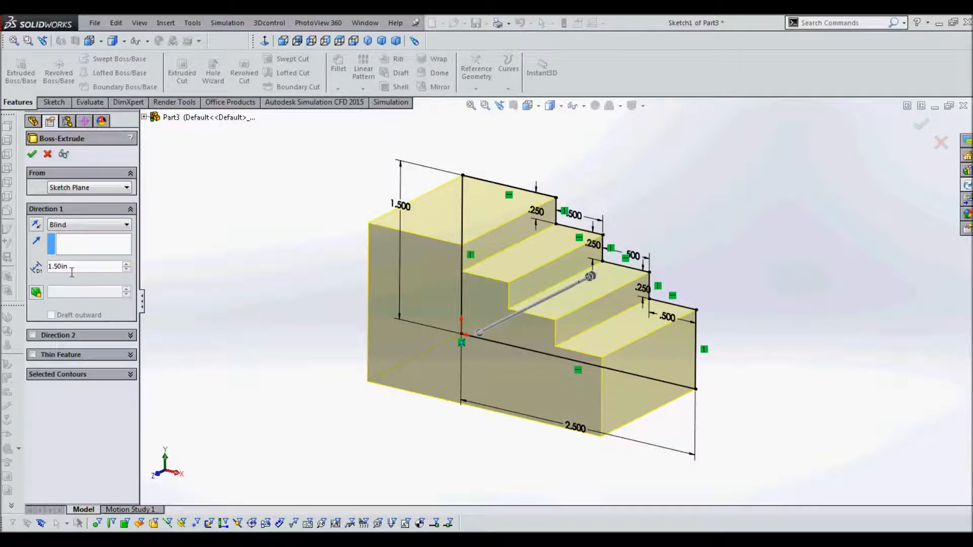
pyautogui.click(94, 226)
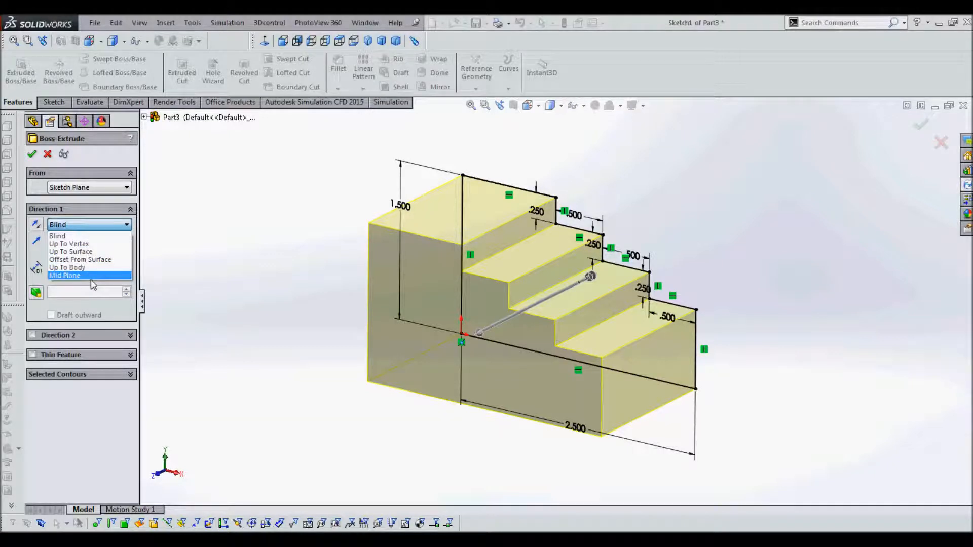
pyautogui.click(93, 237)
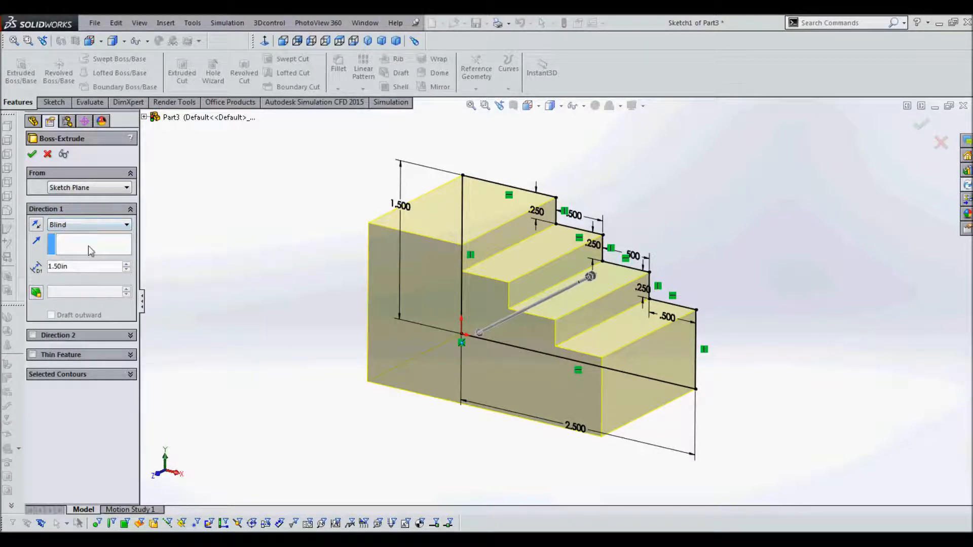
pyautogui.click(32, 155)
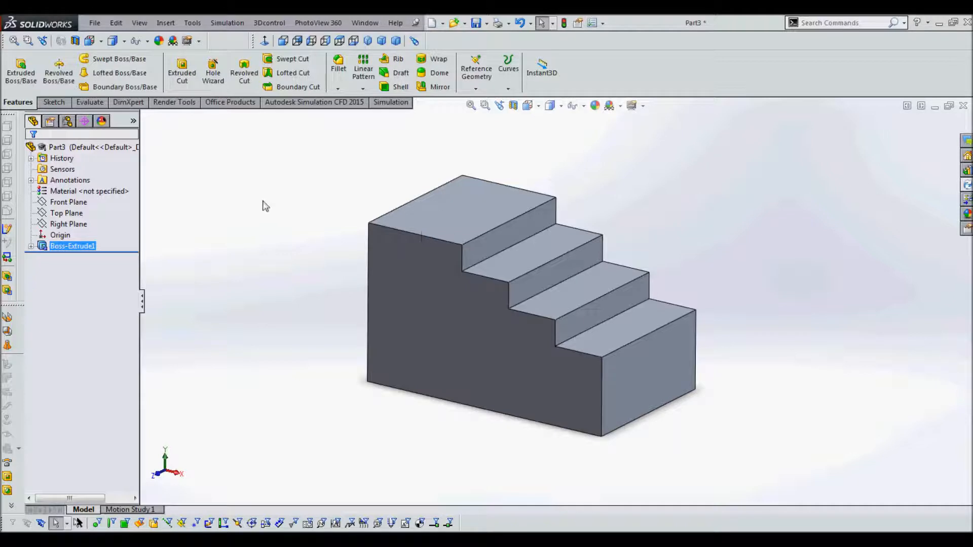
# Examine the front face, treads and overall shape of the extruded stepped block
pyautogui.press('f')
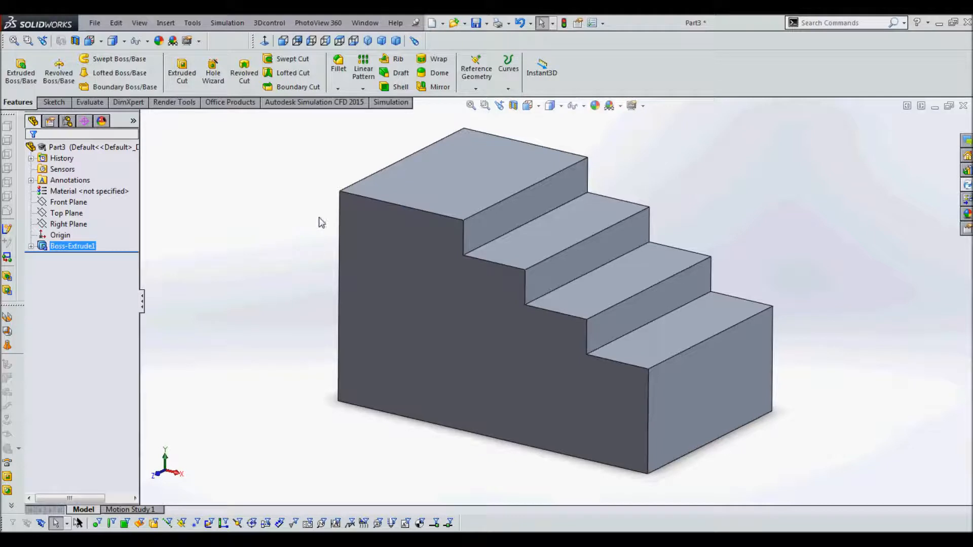
pyautogui.click(415, 273)
pyautogui.click(471, 193)
pyautogui.click(546, 219)
pyautogui.click(601, 287)
pyautogui.click(693, 338)
pyautogui.click(244, 264)
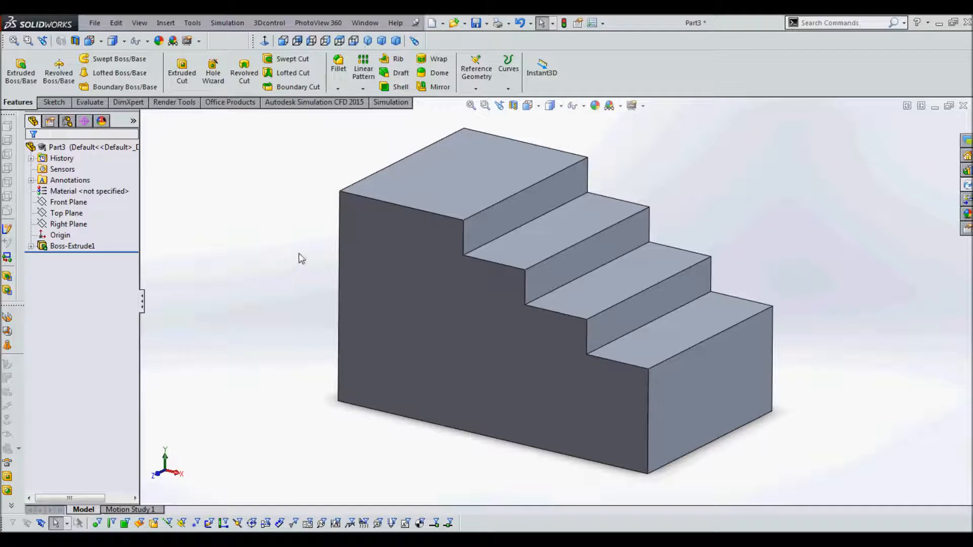
pyautogui.moveTo(305, 224)
pyautogui.mouseDown(button='middle')
pyautogui.moveTo(360, 234)
pyautogui.moveTo(372, 267)
pyautogui.moveTo(310, 234)
pyautogui.moveTo(298, 205)
pyautogui.moveTo(308, 221)
pyautogui.mouseUp(button='middle')
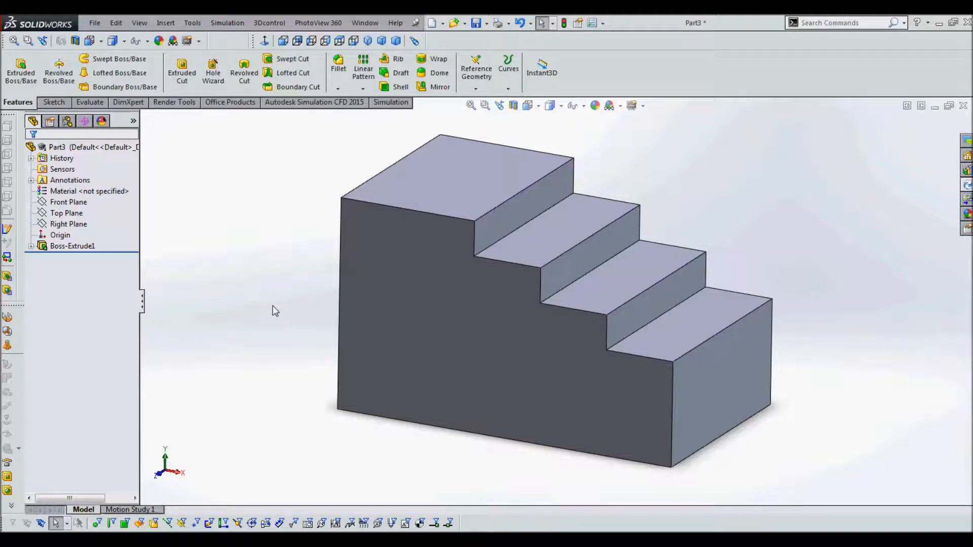
pyautogui.press('z')
pyautogui.press('z')
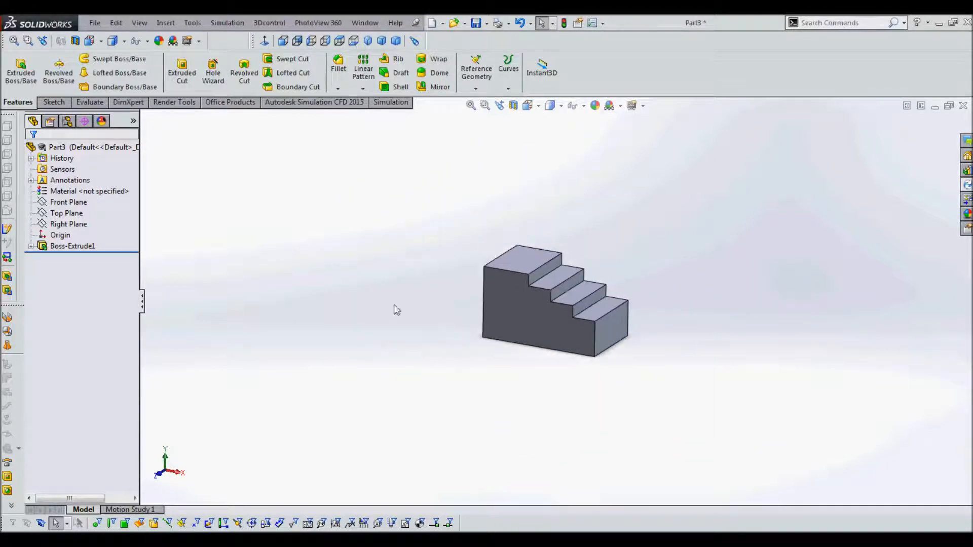
pyautogui.scroll(-1, 464, 251)
pyautogui.scroll(-3, 558, 311)
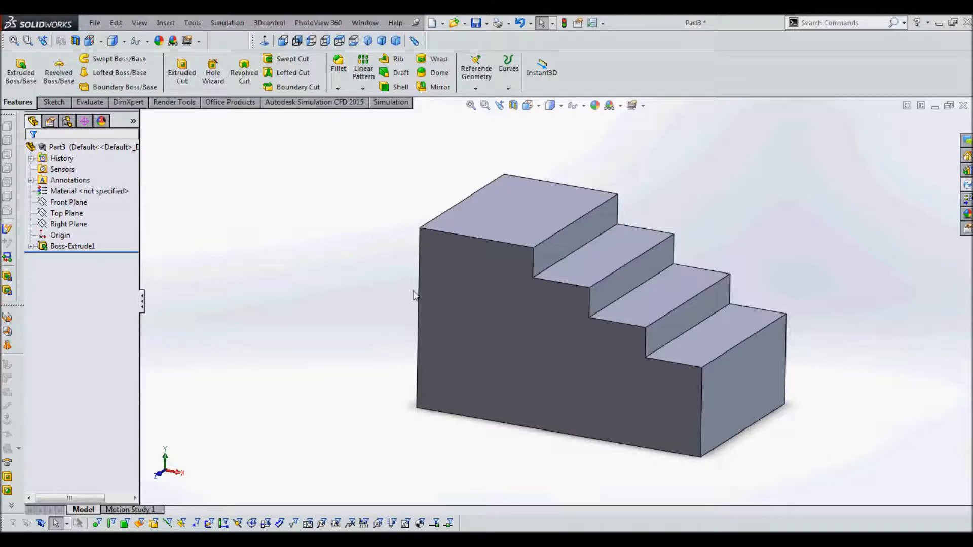
pyautogui.press('z')
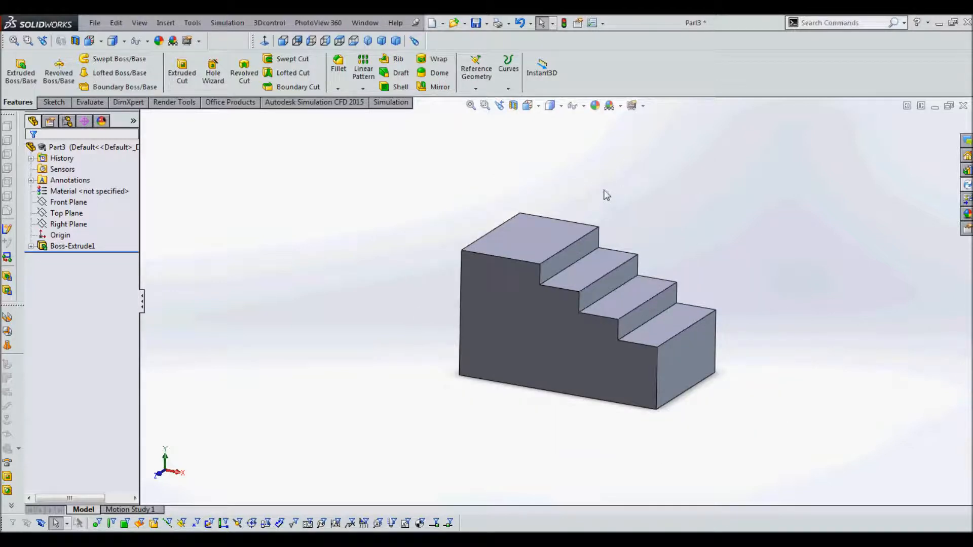
# Orient the stepped block to the isometric view using the view selector cube
pyautogui.click(527, 105)
pyautogui.click(522, 108)
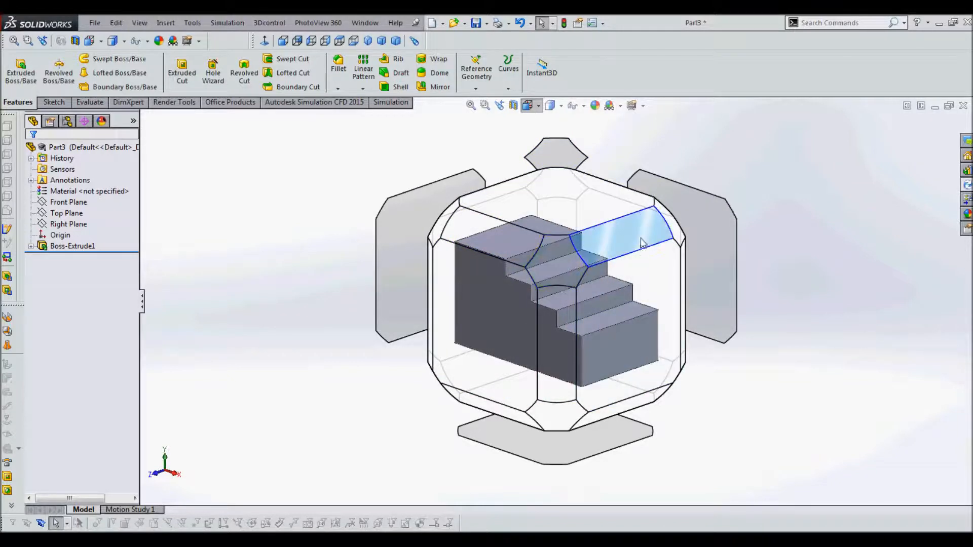
pyautogui.click(566, 266)
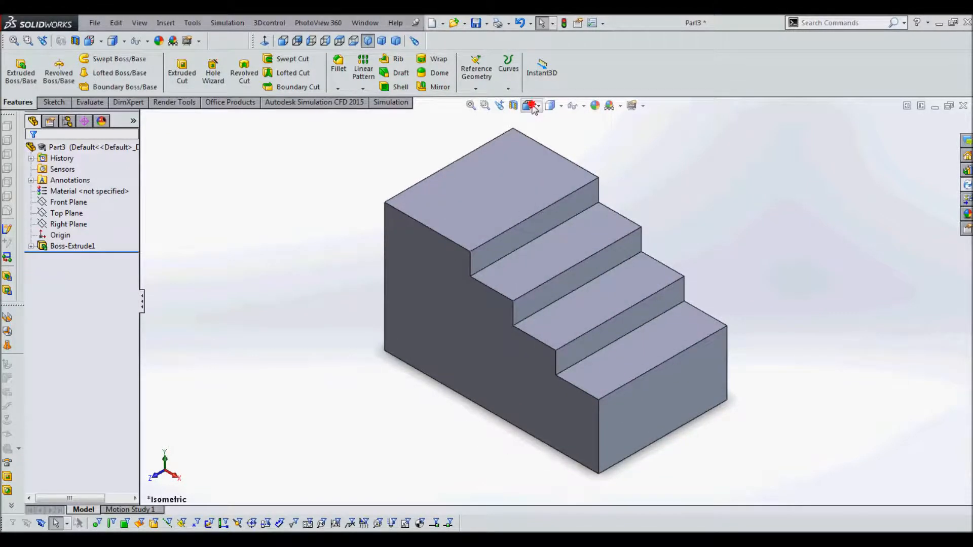
pyautogui.click(527, 106)
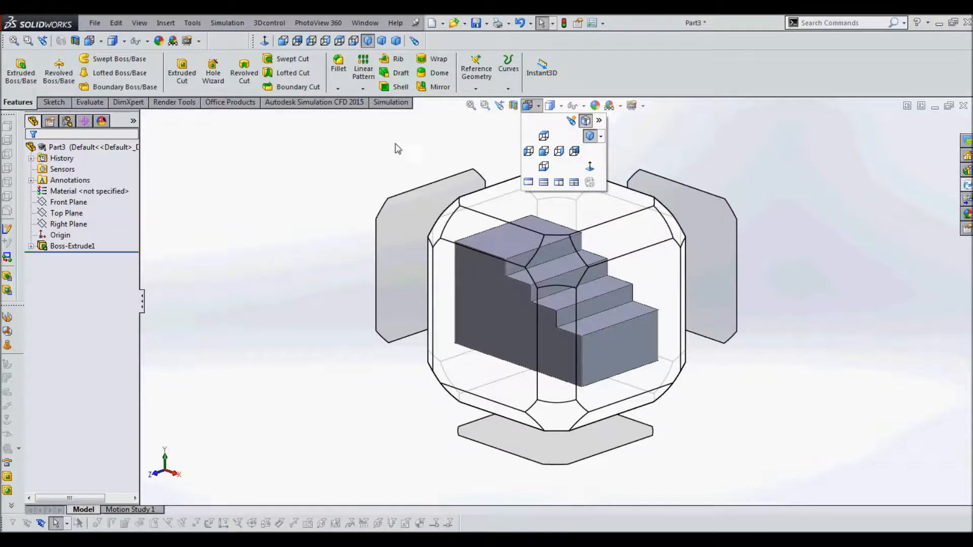
pyautogui.click(355, 158)
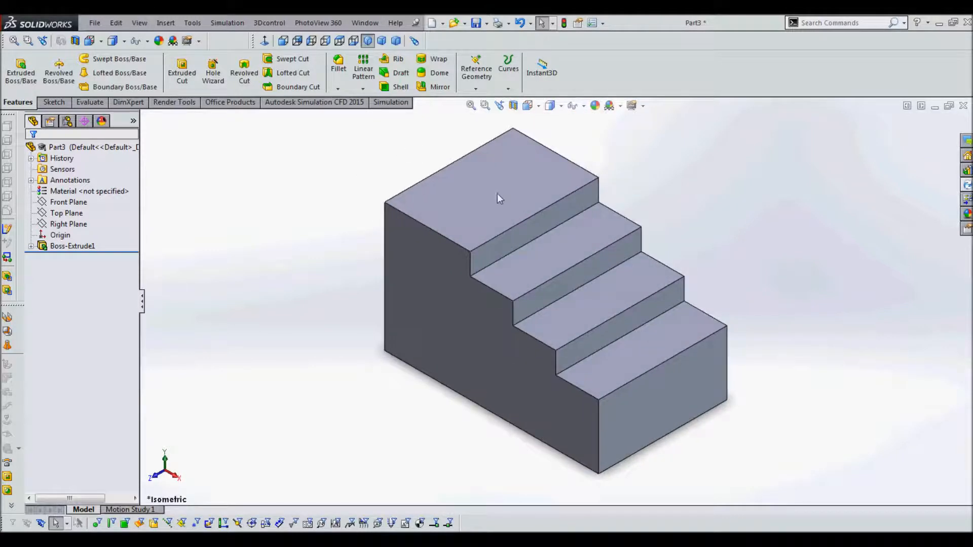
# Examine the block's extrusion in the feature tree by expanding it and highlighting its underlying profile sketch
pyautogui.scroll(3, 505, 191)
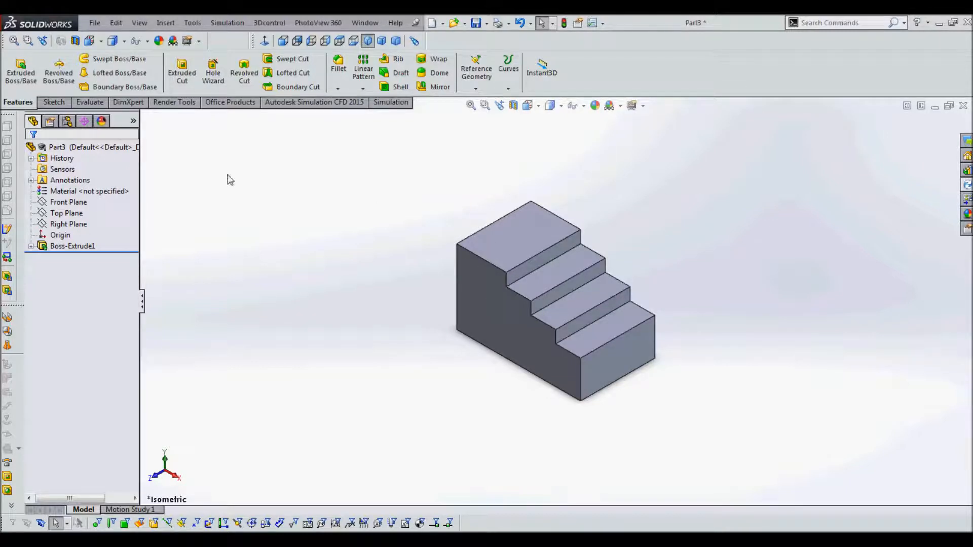
pyautogui.click(46, 236)
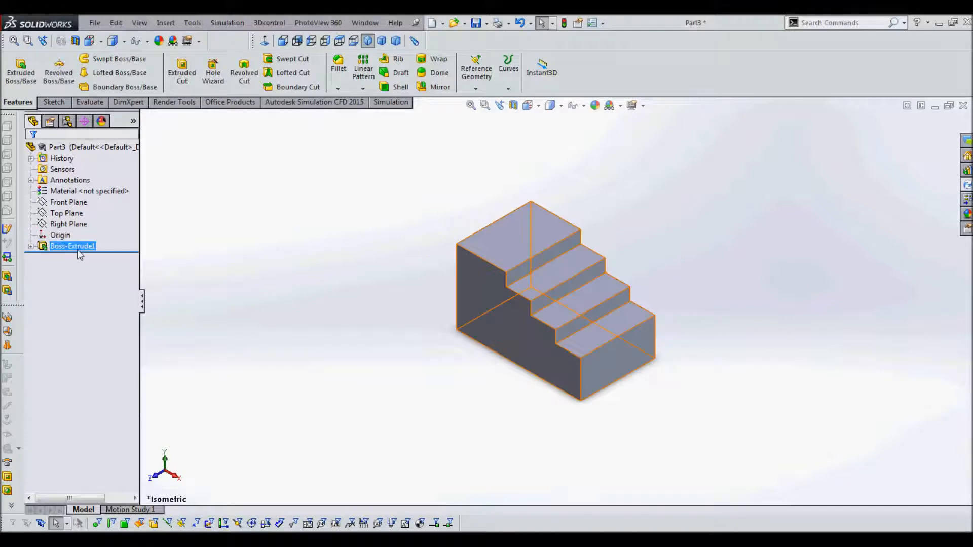
pyautogui.click(59, 247)
pyautogui.click(31, 246)
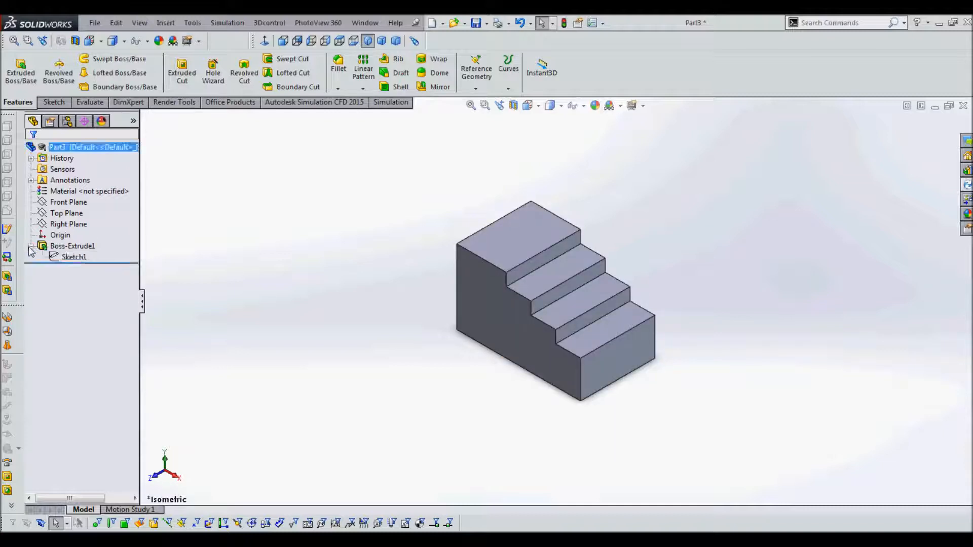
pyautogui.click(69, 257)
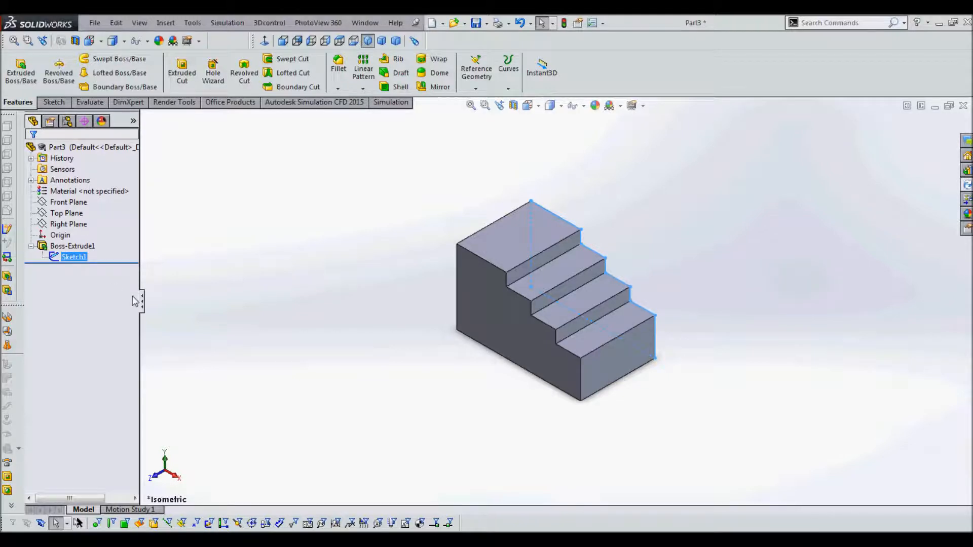
pyautogui.click(170, 257)
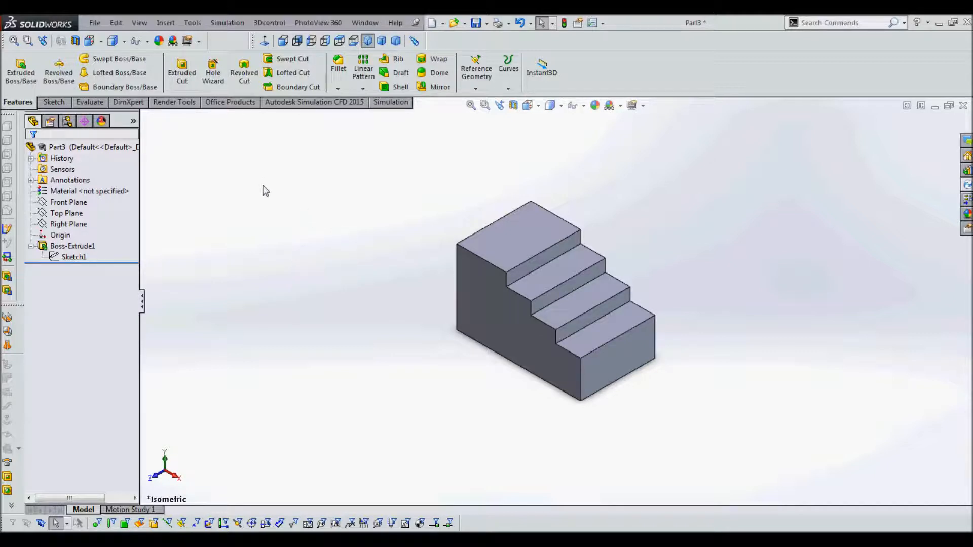
# Start a new sketch on the block's large stepped front face and orient the view normal to it
pyautogui.click(62, 104)
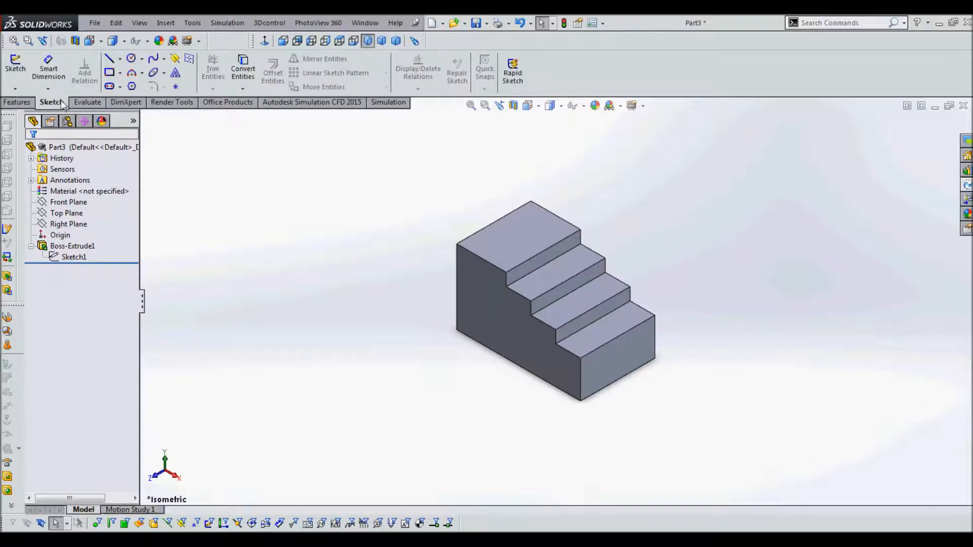
pyautogui.click(11, 67)
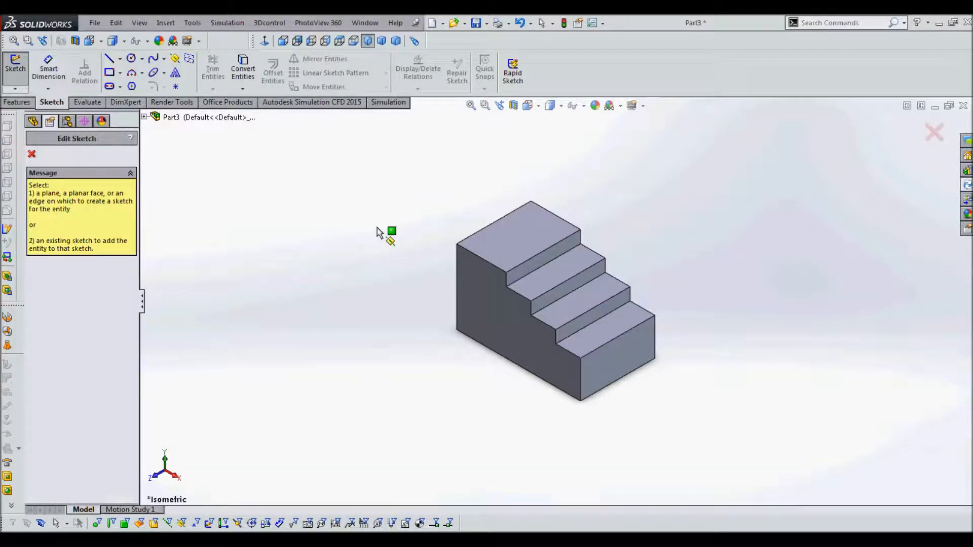
pyautogui.moveTo(375, 313)
pyautogui.mouseDown(button='middle')
pyautogui.moveTo(365, 289)
pyautogui.moveTo(381, 238)
pyautogui.moveTo(373, 283)
pyautogui.mouseUp(button='middle')
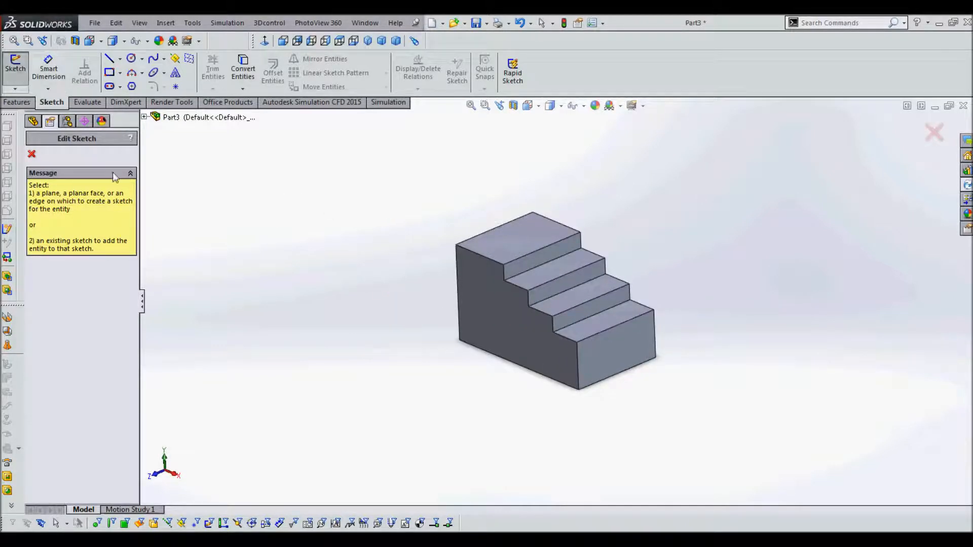
pyautogui.click(501, 309)
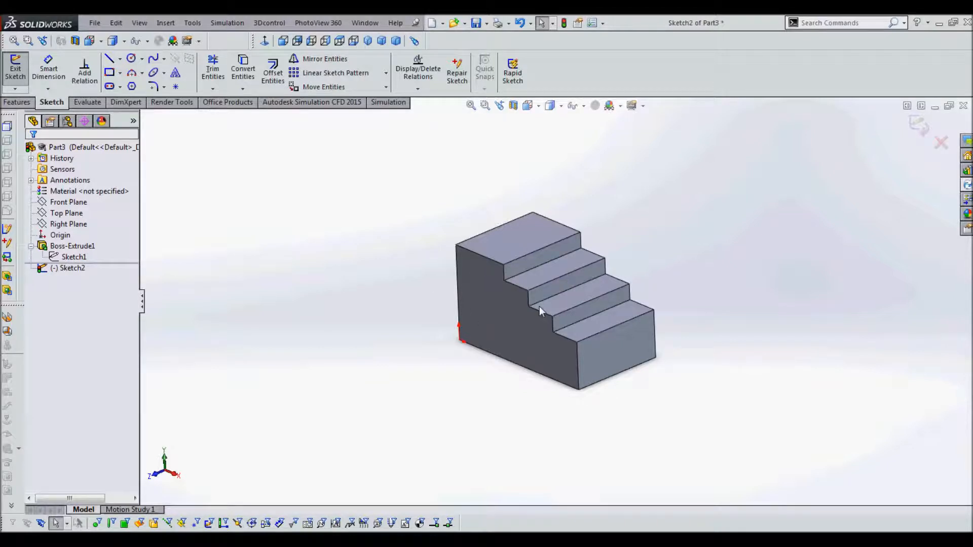
pyautogui.click(482, 290)
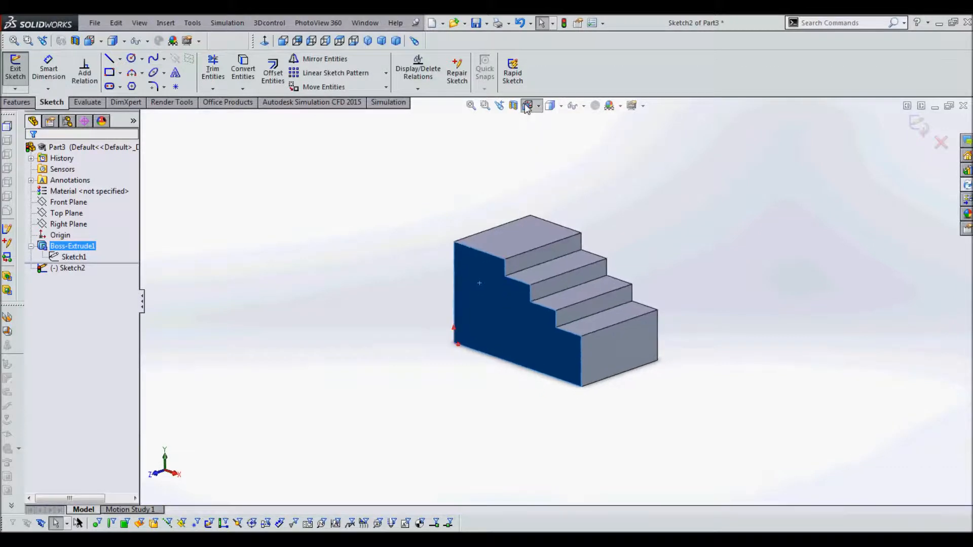
pyautogui.click(527, 106)
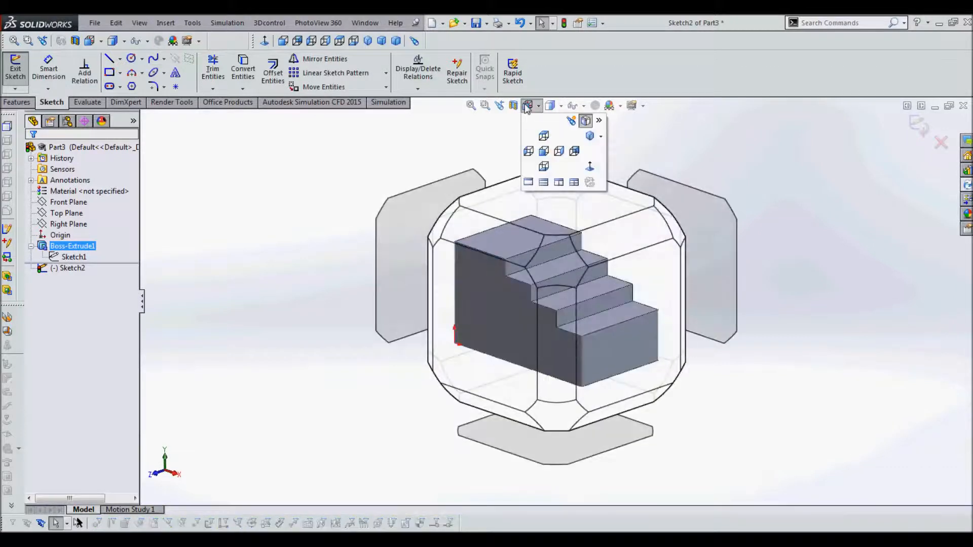
pyautogui.click(590, 166)
pyautogui.click(595, 172)
pyautogui.scroll(3, 589, 166)
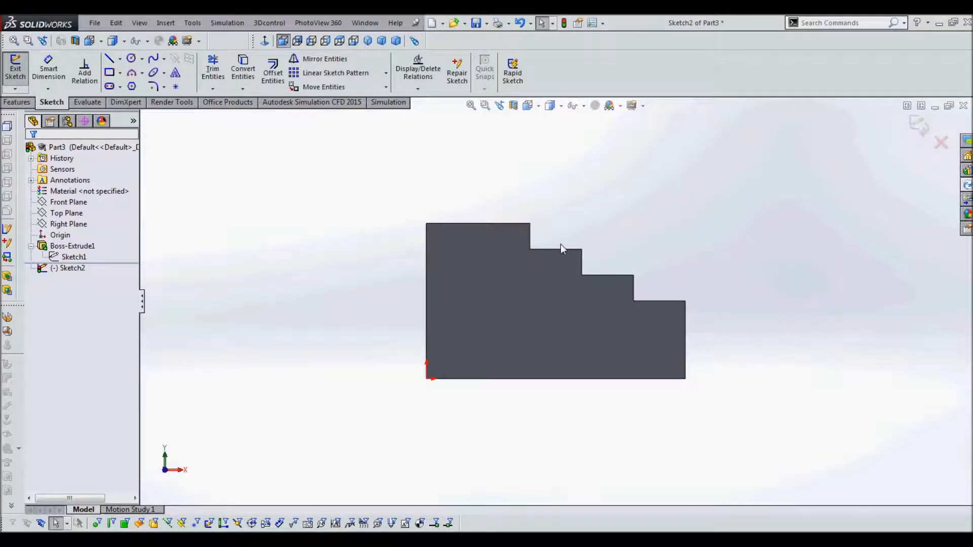
pyautogui.scroll(-1, 553, 264)
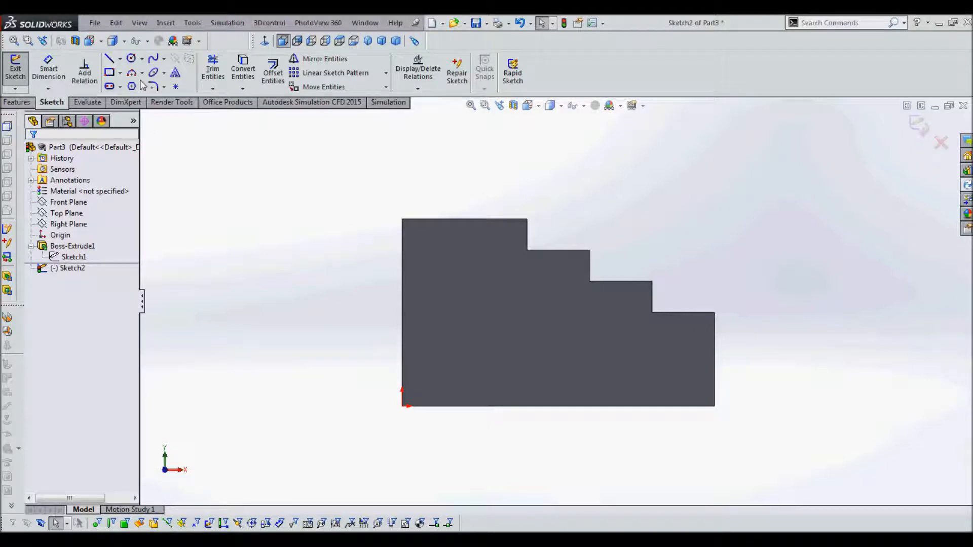
# Sketch three circles on the stepped face with radii of about 0.12 in at upper left, 0.14 in at lower left and 0.13 in at lower right
pyautogui.click(132, 59)
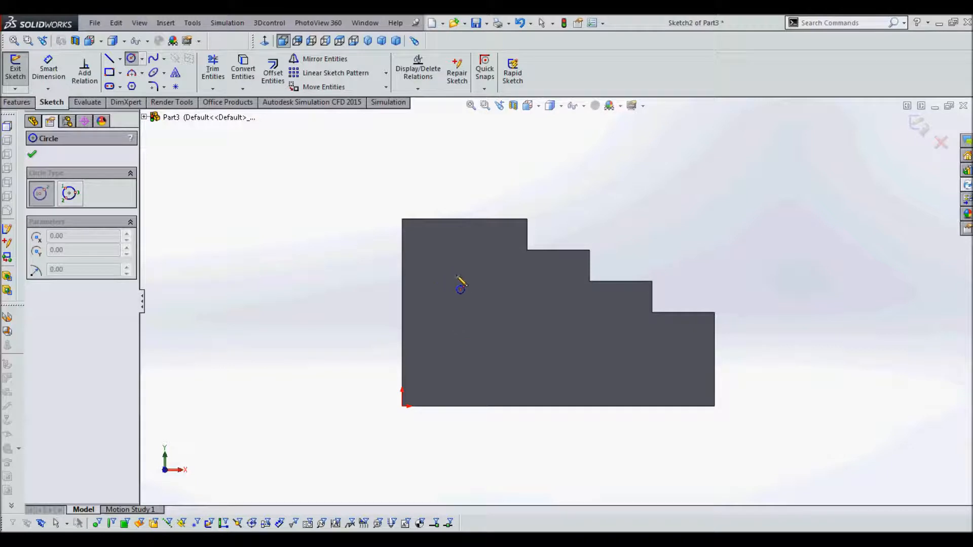
pyautogui.click(456, 247)
pyautogui.click(471, 247)
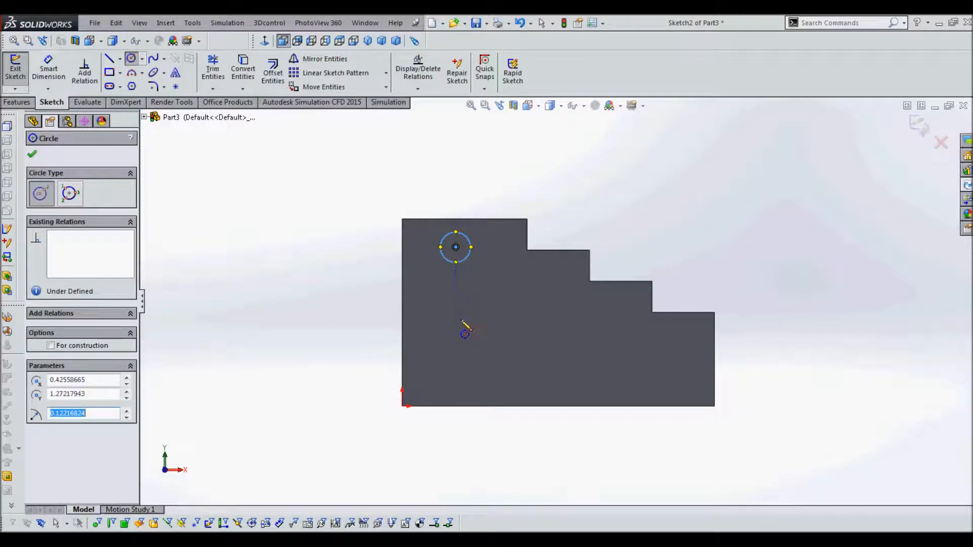
pyautogui.click(454, 361)
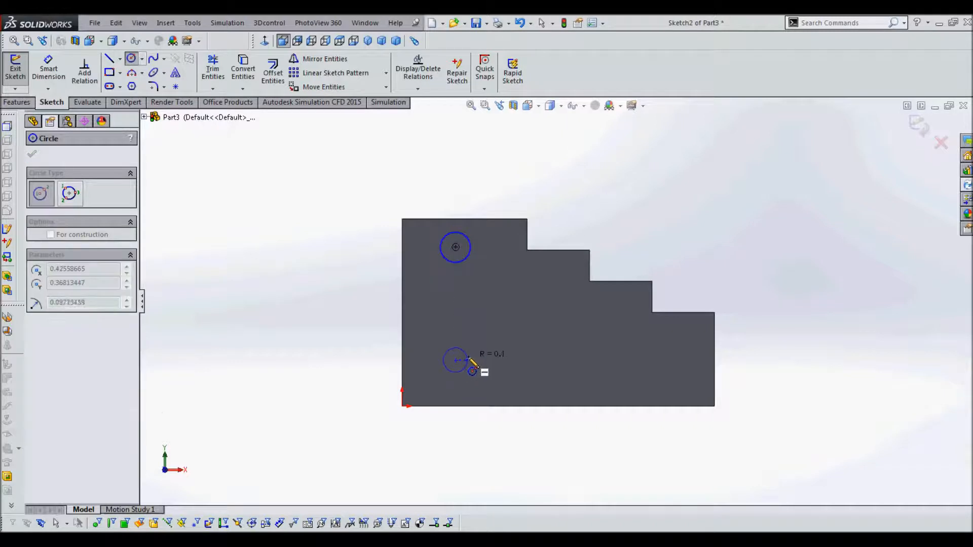
pyautogui.click(474, 359)
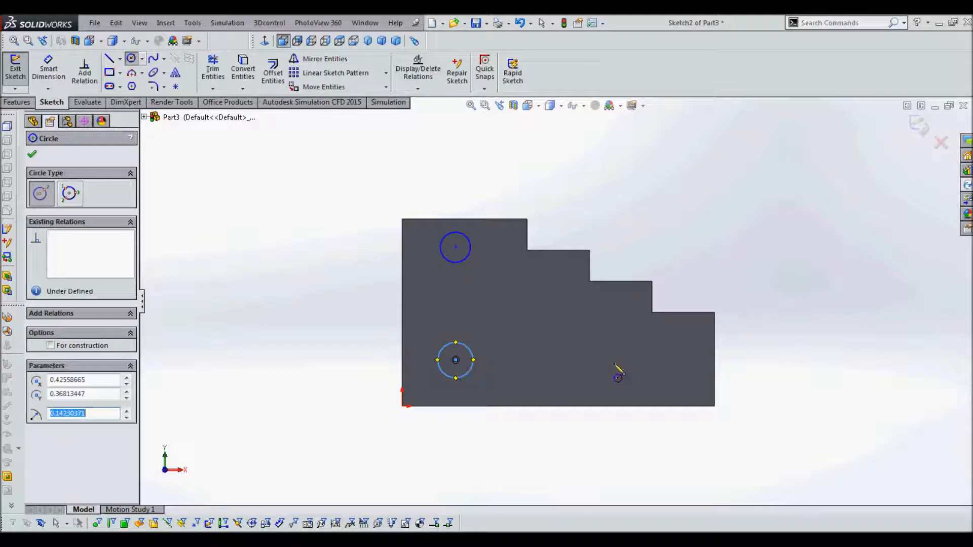
pyautogui.click(648, 360)
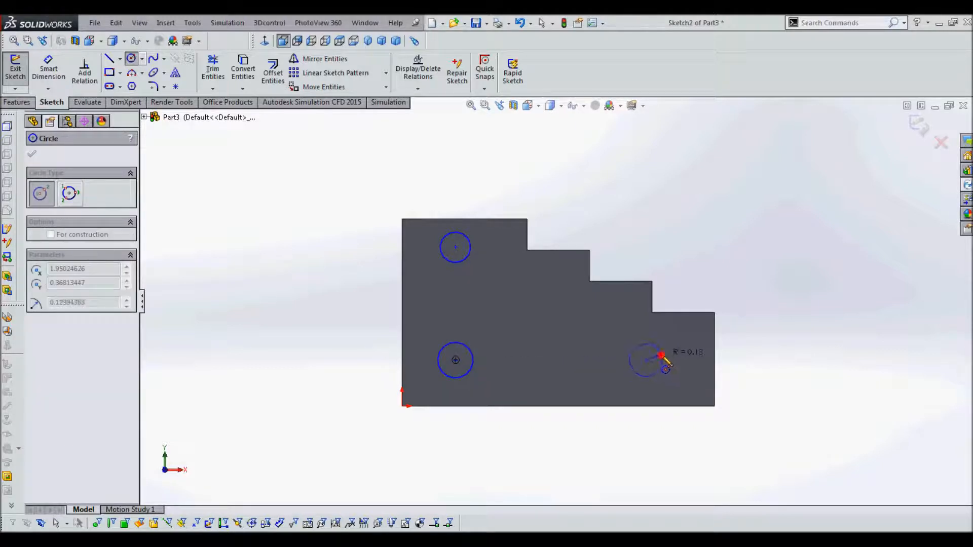
pyautogui.click(661, 356)
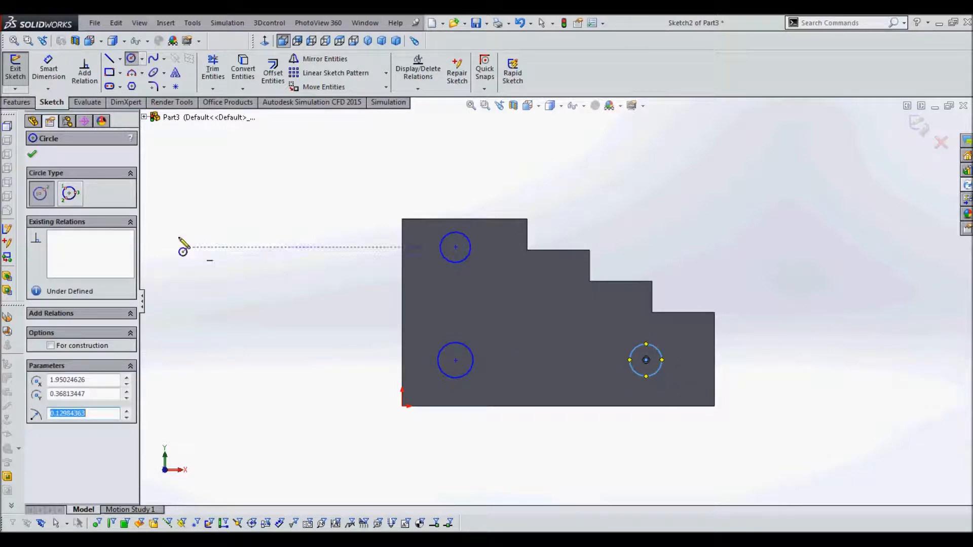
pyautogui.press('Escape')
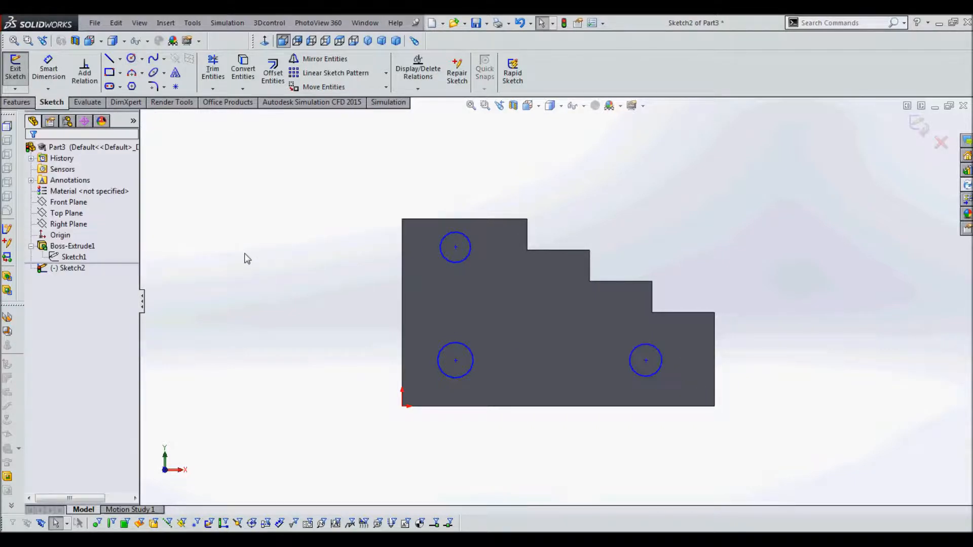
# Add a Vertical relation between the centre points of the upper-left and lower-left circles
pyautogui.click(418, 90)
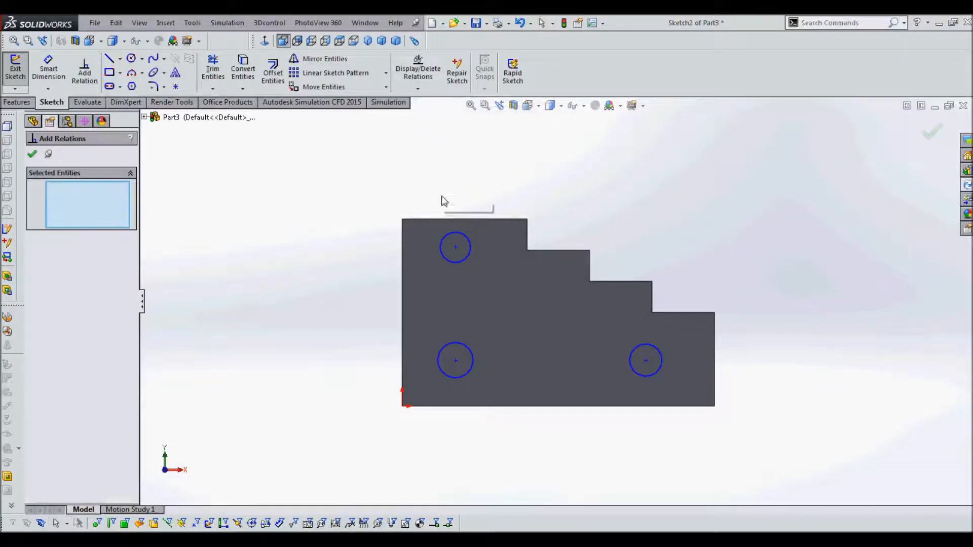
pyautogui.click(456, 250)
pyautogui.click(456, 360)
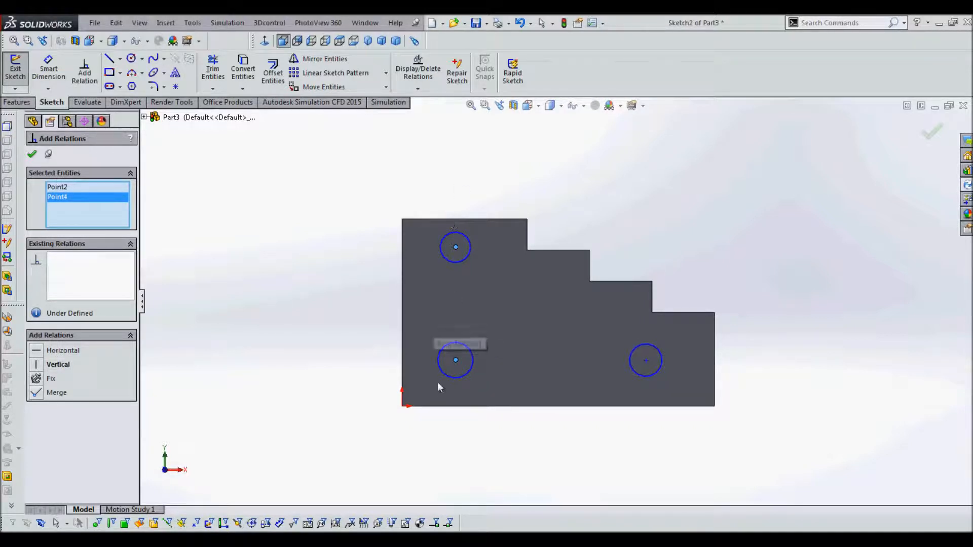
pyautogui.click(41, 365)
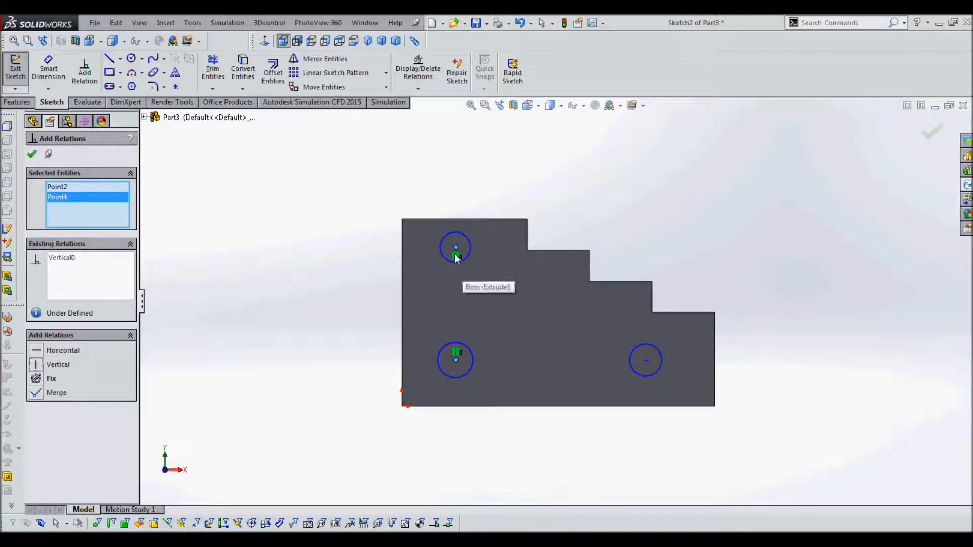
pyautogui.click(32, 153)
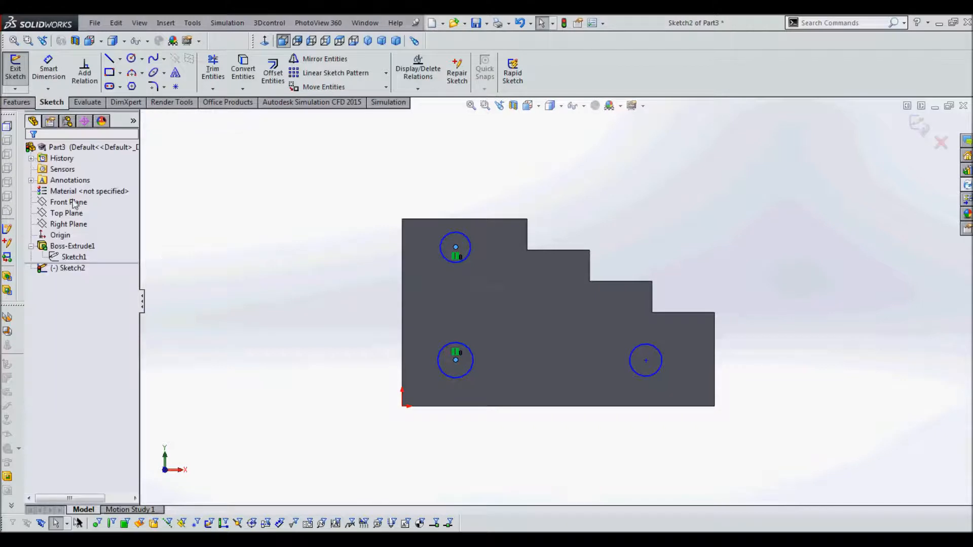
# Move the lower-left circle slightly downward by its centre point to test the vertical relation
pyautogui.click(453, 362)
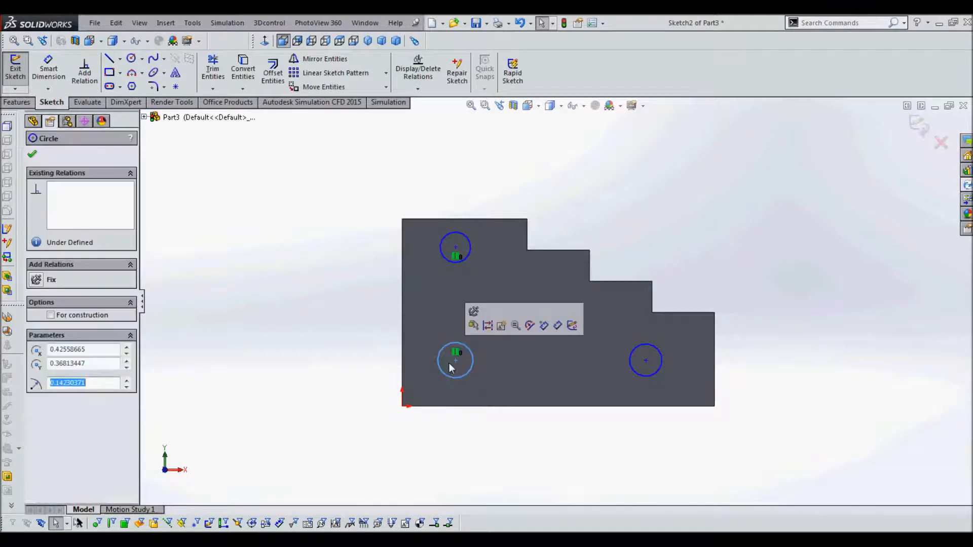
pyautogui.click(453, 364)
pyautogui.click(450, 363)
pyautogui.moveTo(456, 362)
pyautogui.mouseDown()
pyautogui.moveTo(458, 350)
pyautogui.moveTo(468, 353)
pyautogui.moveTo(448, 362)
pyautogui.moveTo(466, 390)
pyautogui.moveTo(475, 370)
pyautogui.moveTo(457, 373)
pyautogui.mouseUp()
pyautogui.click(354, 355)
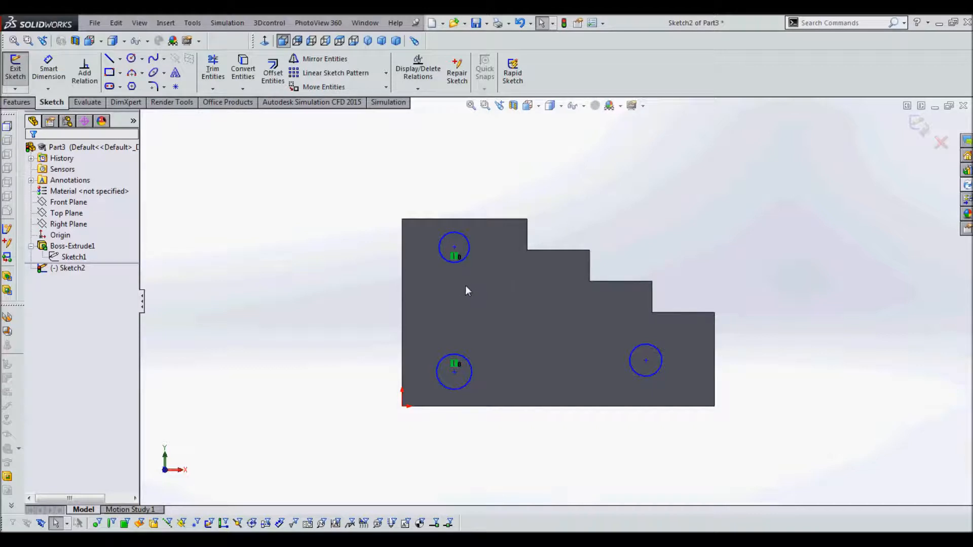
# Hide the sketch relation markers, and show them again
pyautogui.click(584, 109)
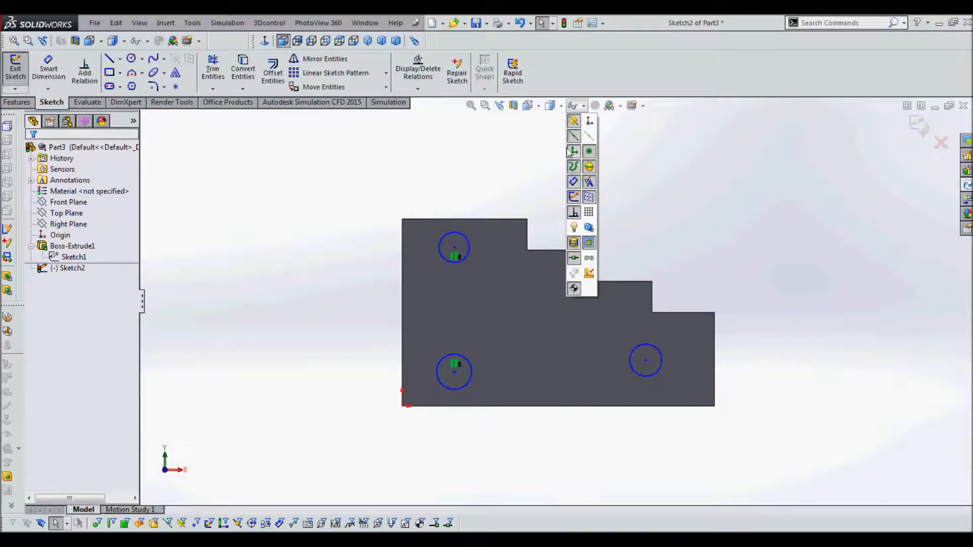
pyautogui.click(574, 213)
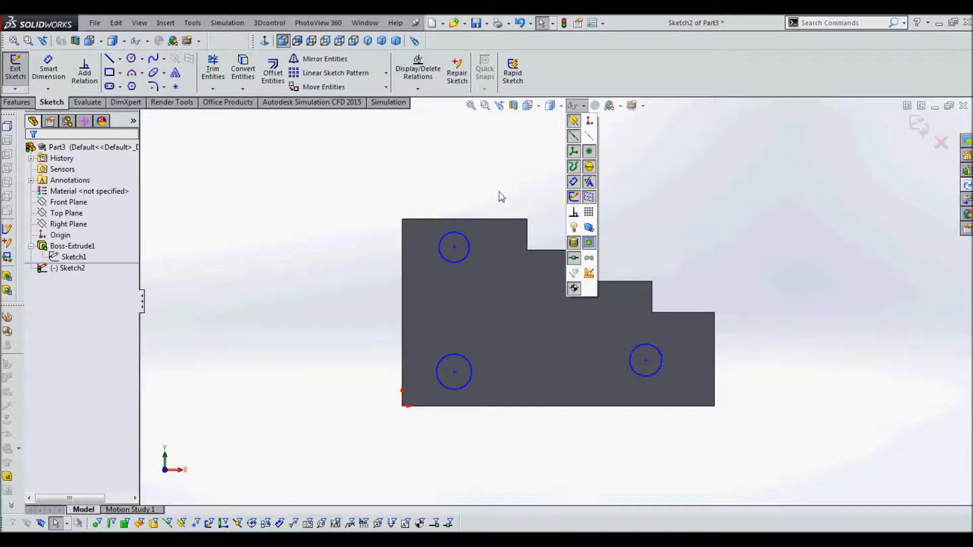
pyautogui.click(574, 216)
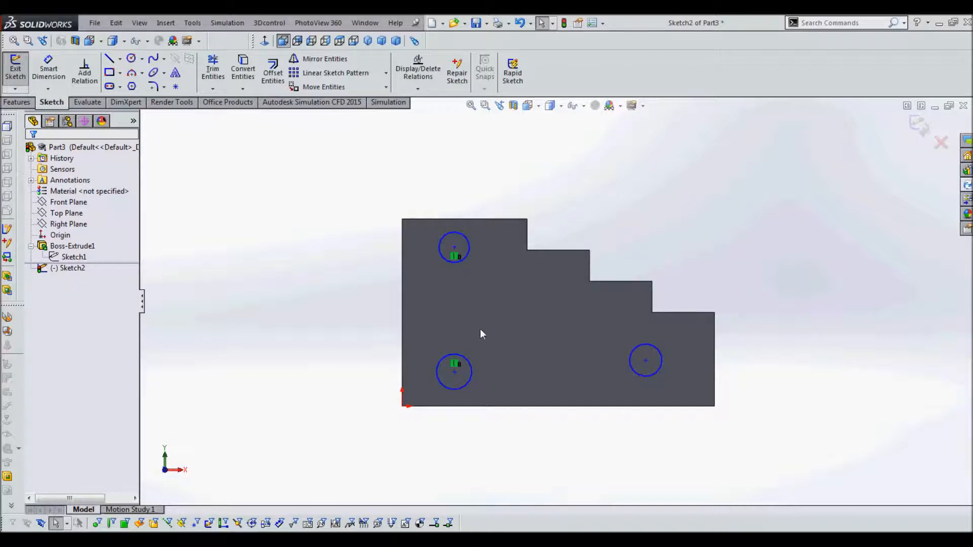
# Draw a construction centerline from the lower-left circle's centre to the lower-right circle's centre
pyautogui.click(121, 59)
pyautogui.click(121, 59)
pyautogui.click(120, 87)
pyautogui.click(121, 60)
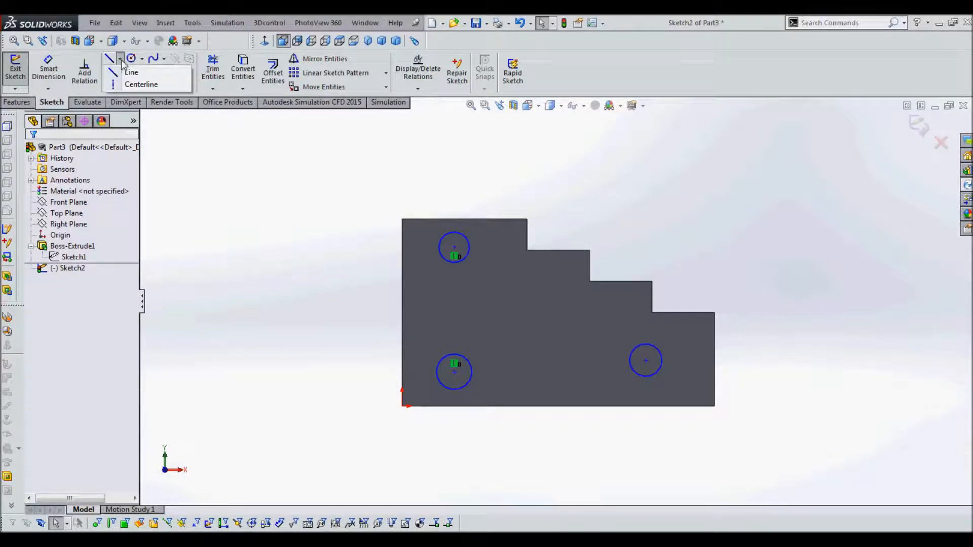
pyautogui.click(121, 60)
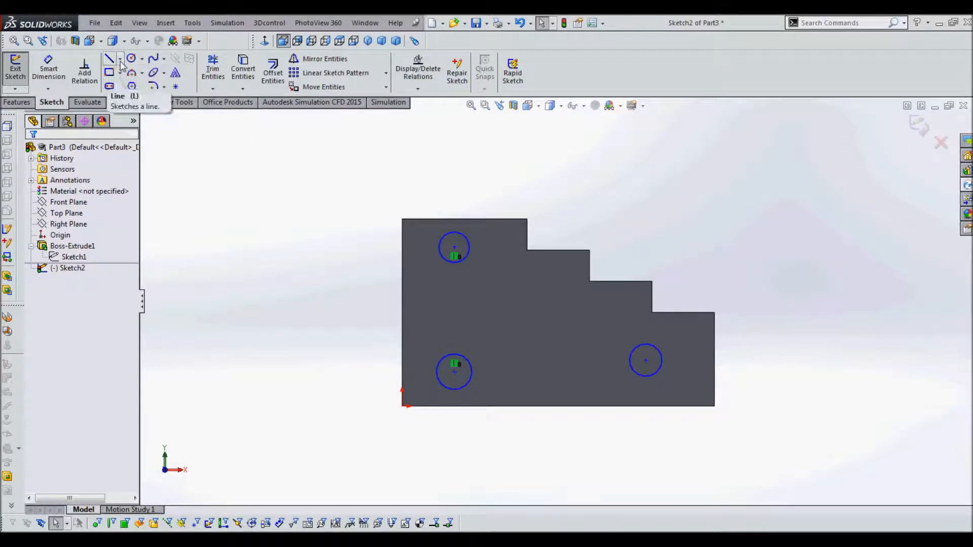
pyautogui.click(121, 60)
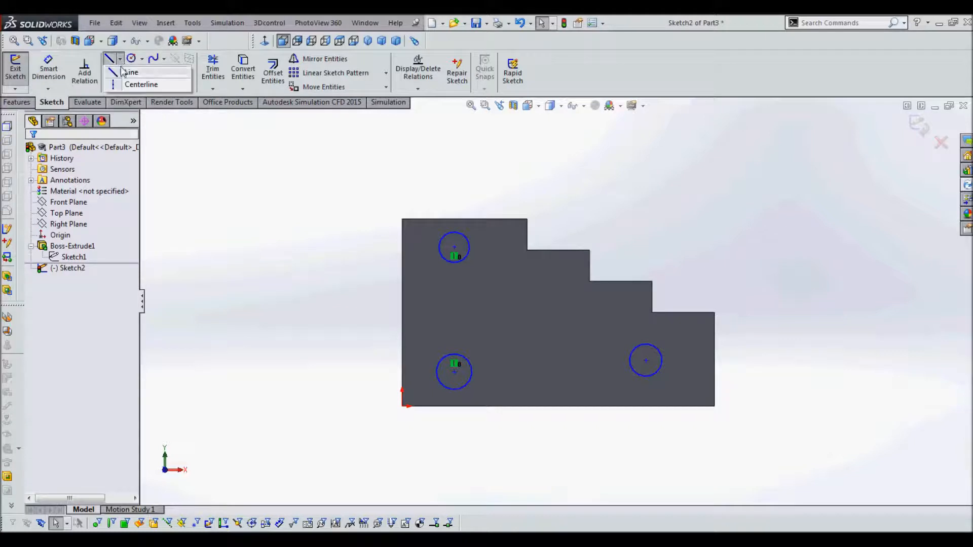
pyautogui.click(130, 85)
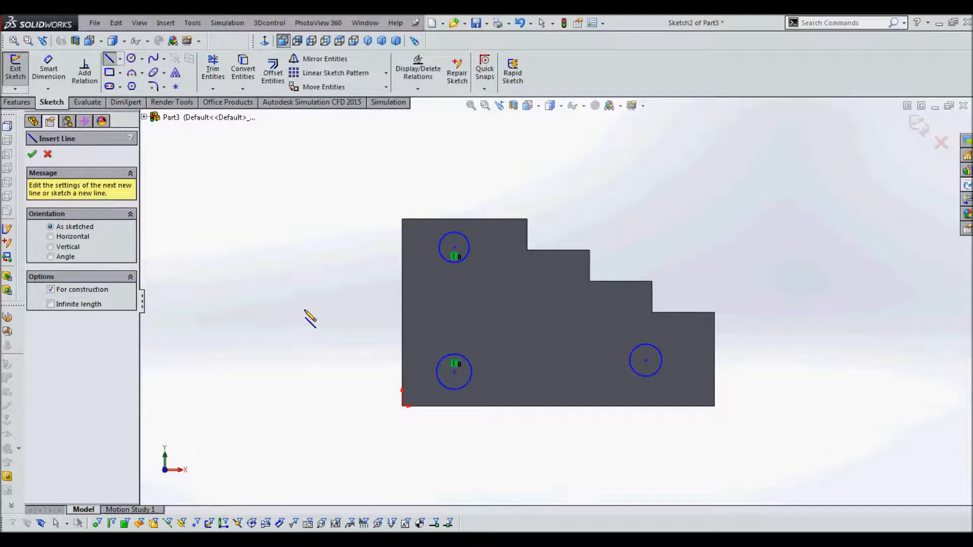
pyautogui.click(455, 371)
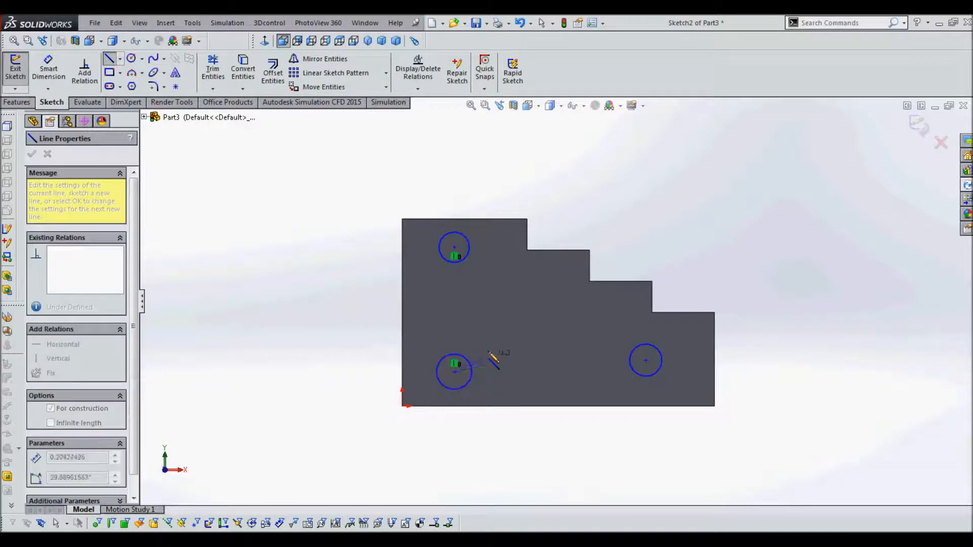
pyautogui.click(647, 361)
pyautogui.press('Escape')
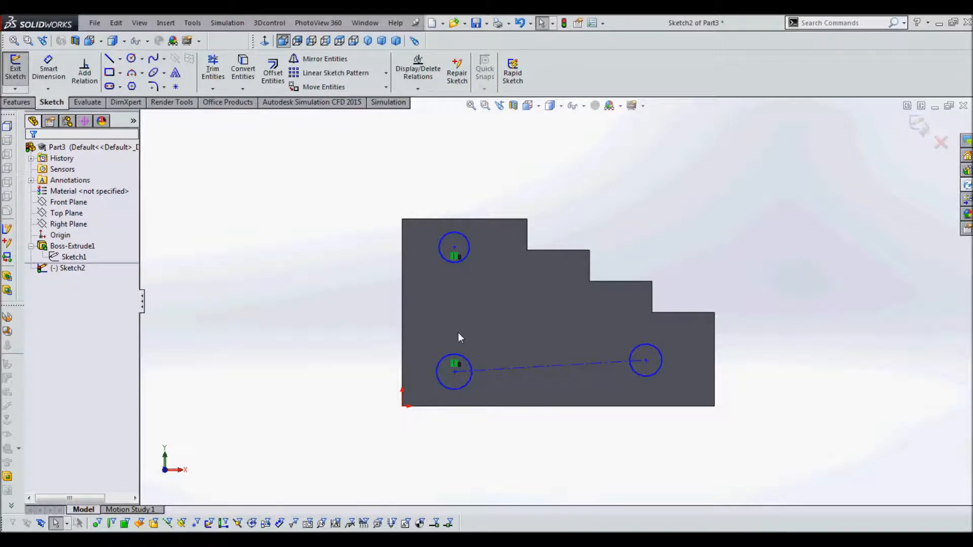
# Add a Horizontal relation to the construction centerline between the two lower circles
pyautogui.click(536, 366)
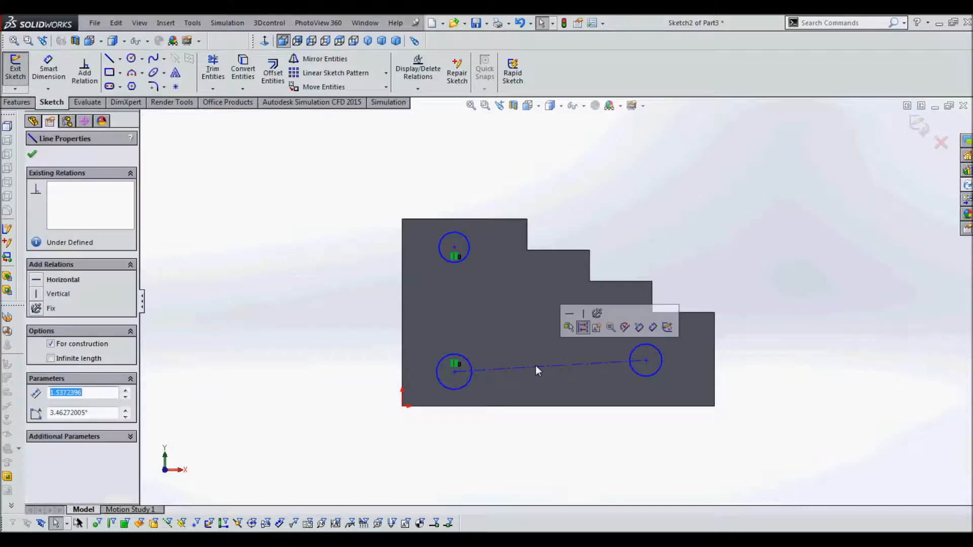
pyautogui.click(570, 314)
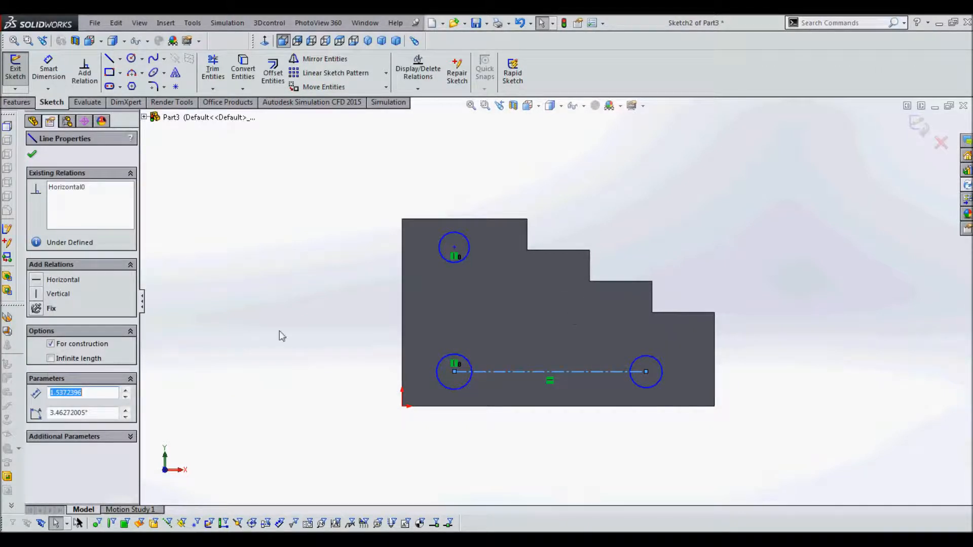
pyautogui.click(319, 354)
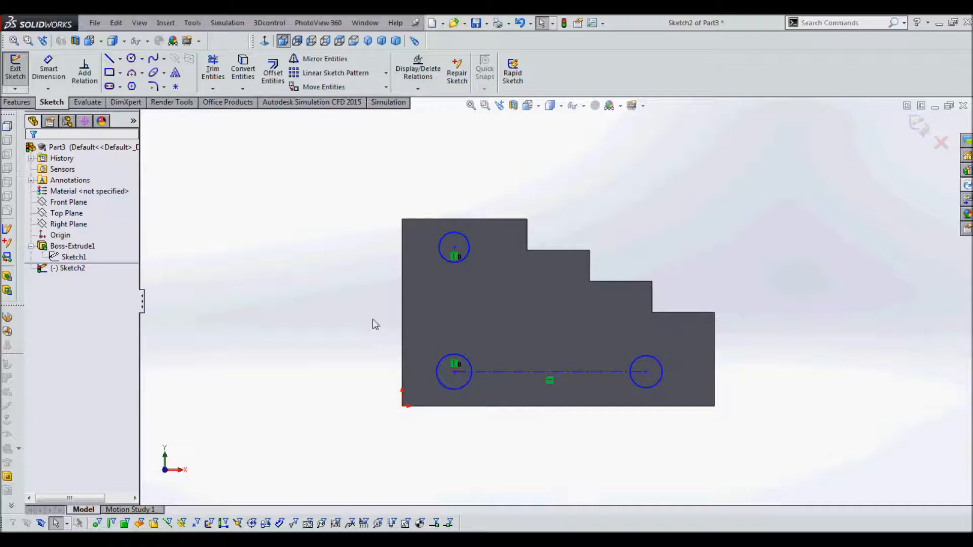
# Dimension the construction centerline between the two lower circles and set its length to 1.5 in
pyautogui.click(50, 71)
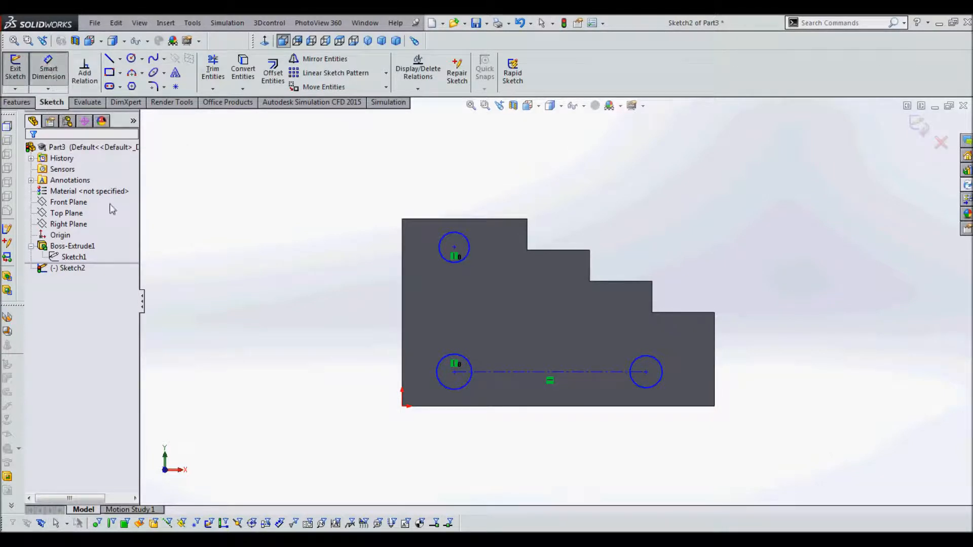
pyautogui.click(553, 374)
pyautogui.click(546, 339)
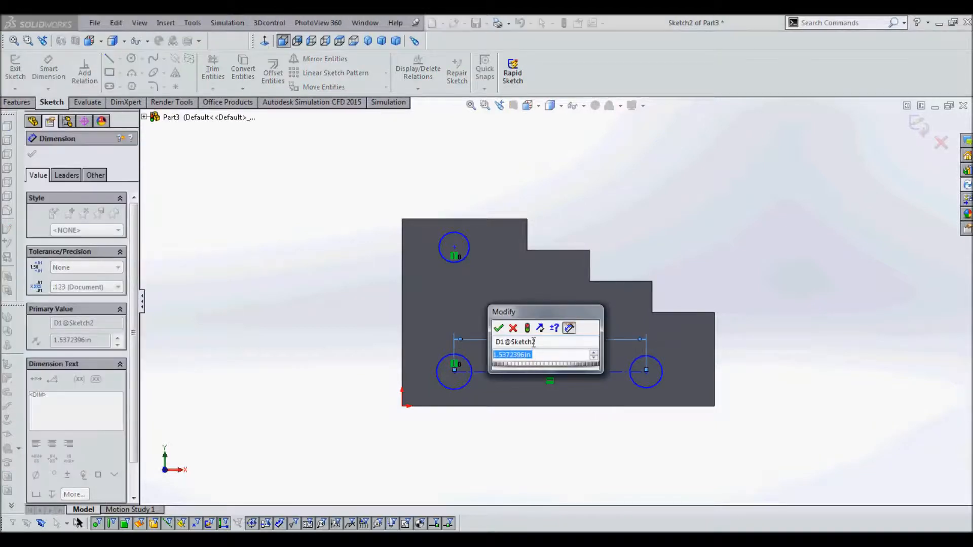
pyautogui.write('1.5')
pyautogui.press('Return')
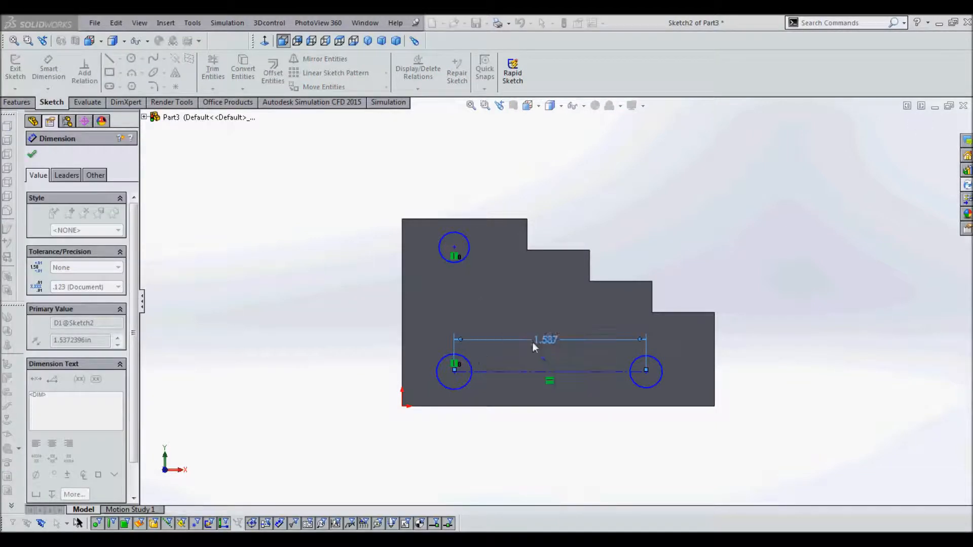
pyautogui.press('Escape')
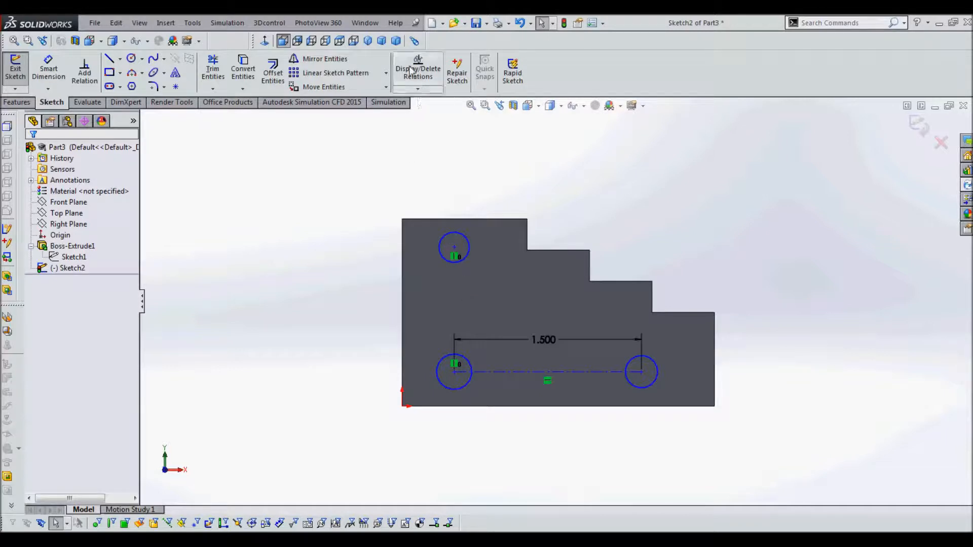
# Add a Vertical relation between the midpoint of the block's bottom edge and the midpoint of the construction centerline
pyautogui.click(414, 88)
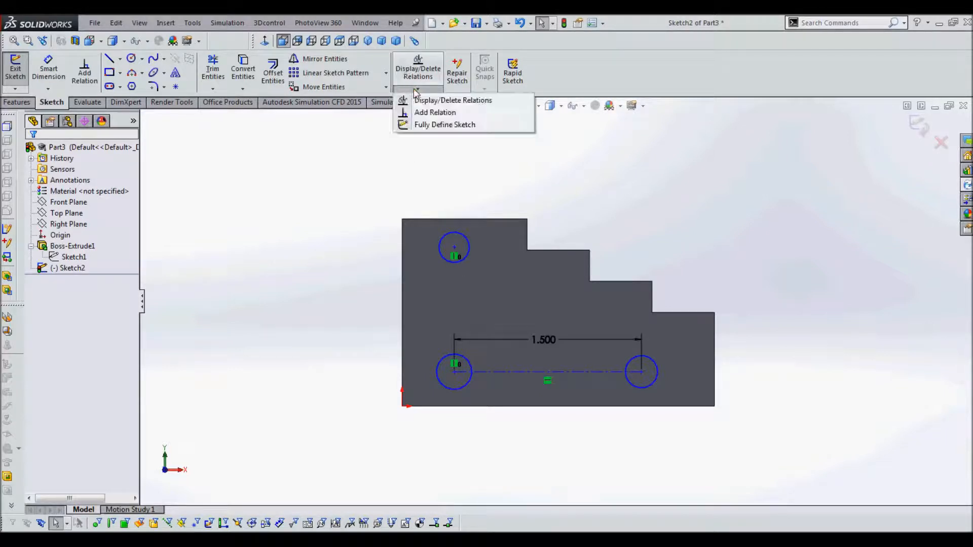
pyautogui.click(427, 113)
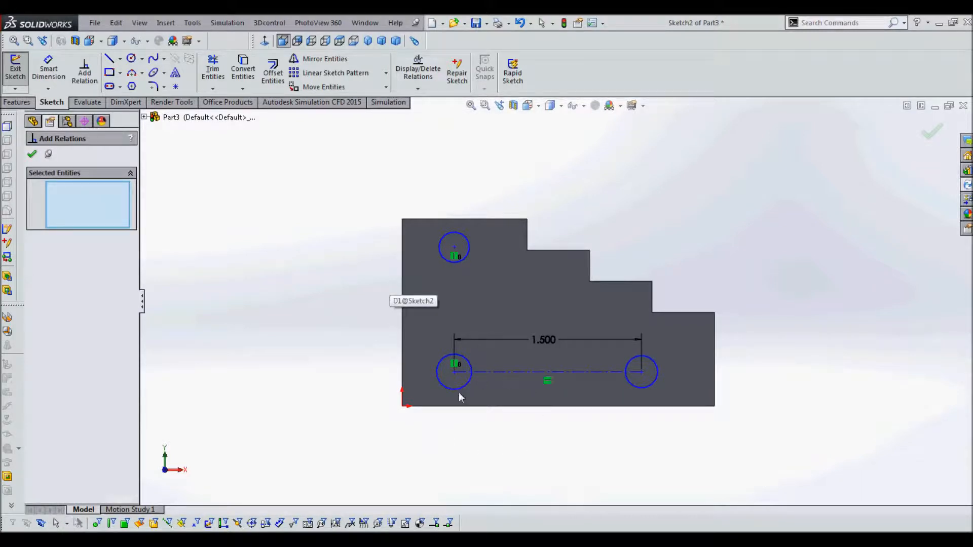
pyautogui.rightClick(528, 410)
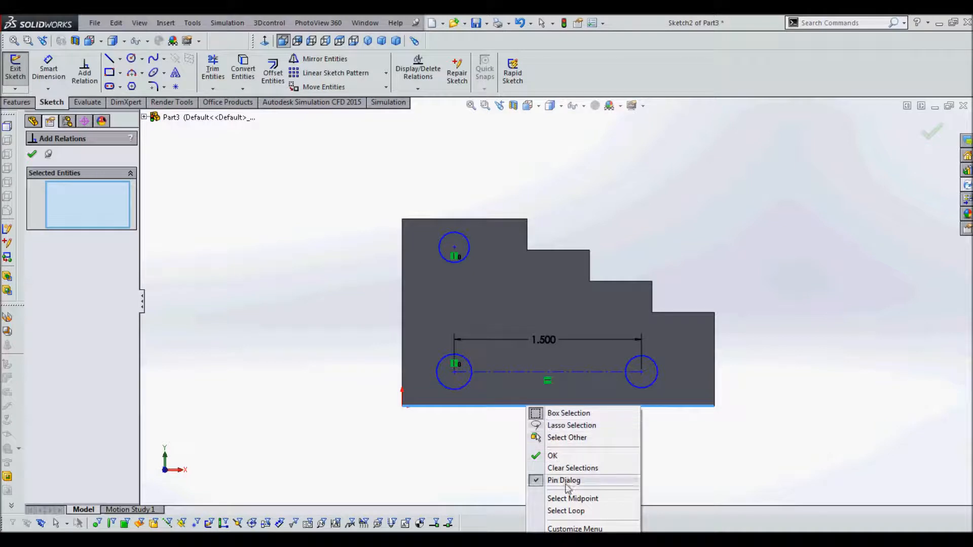
pyautogui.click(571, 500)
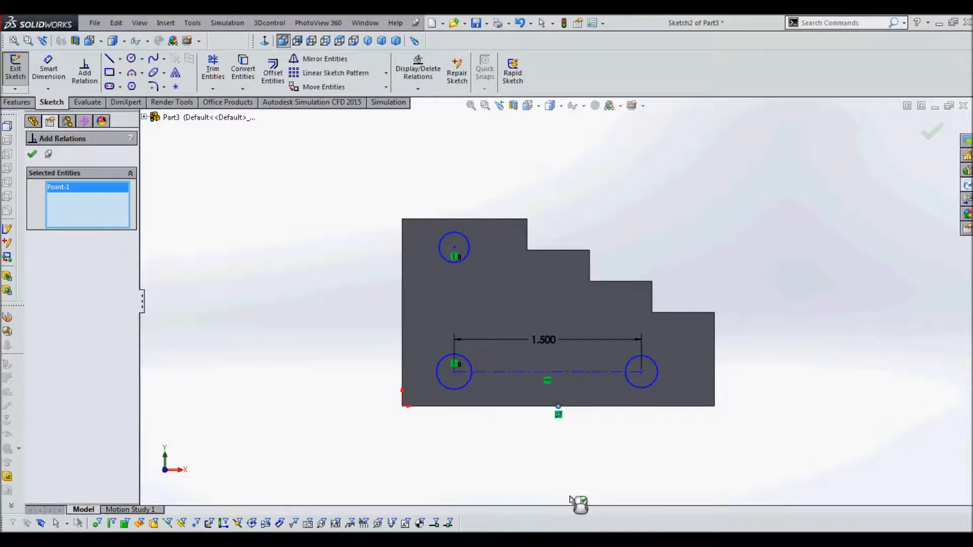
pyautogui.rightClick(516, 373)
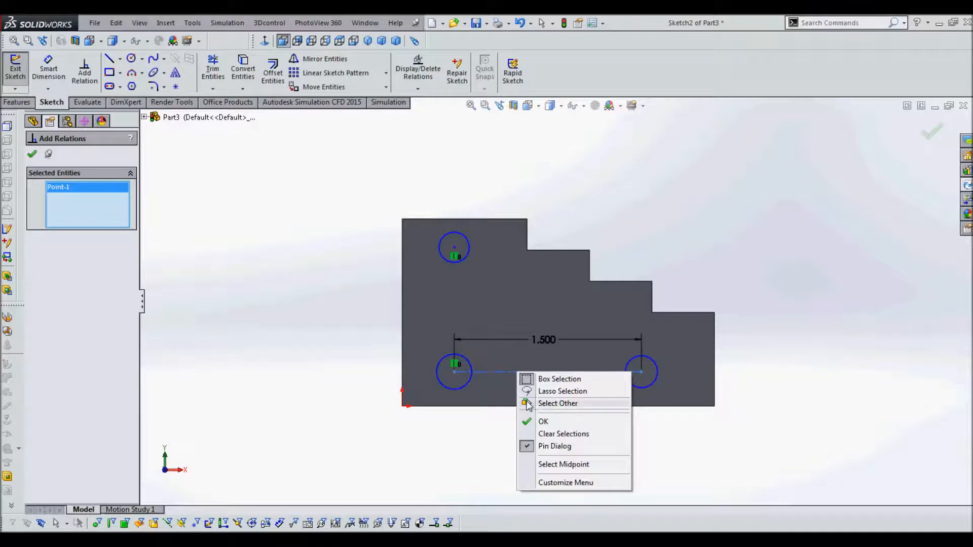
pyautogui.click(552, 464)
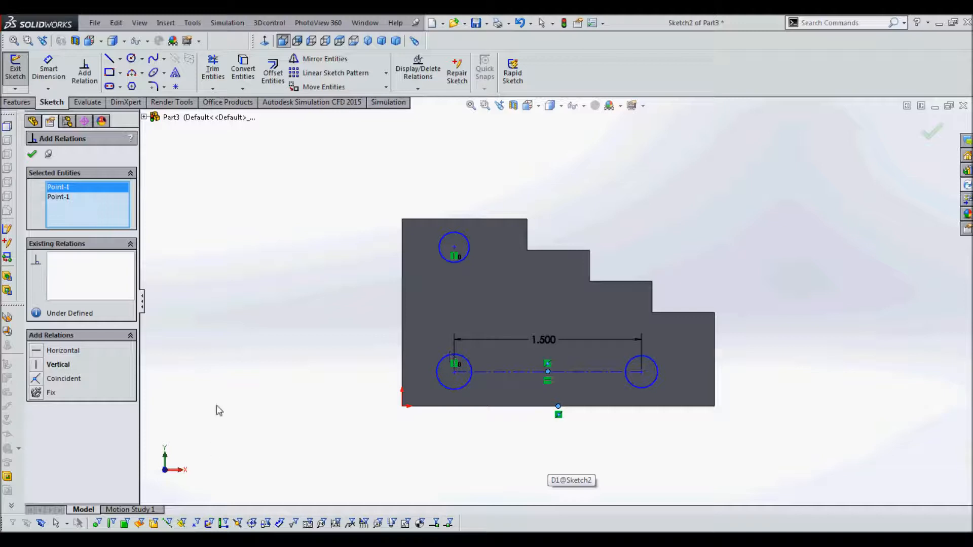
pyautogui.click(40, 365)
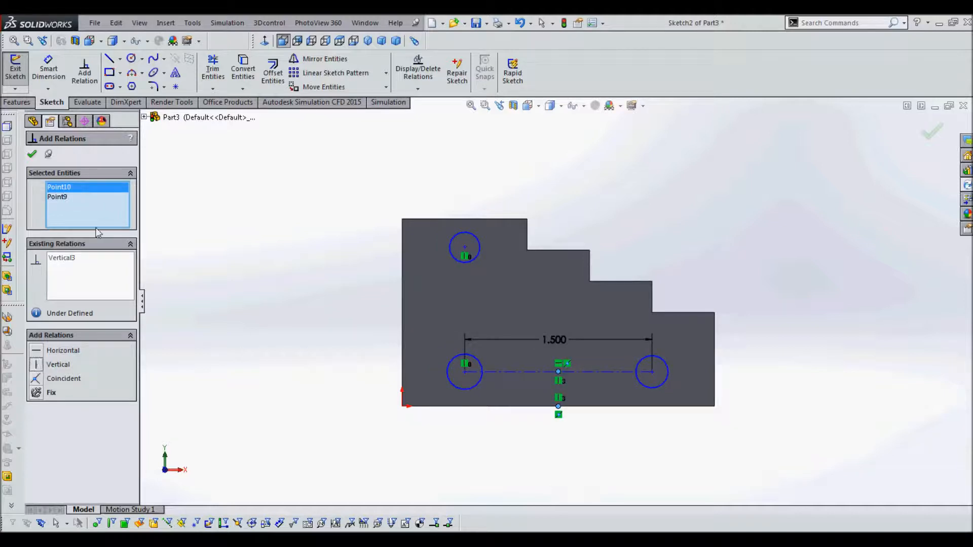
pyautogui.click(31, 154)
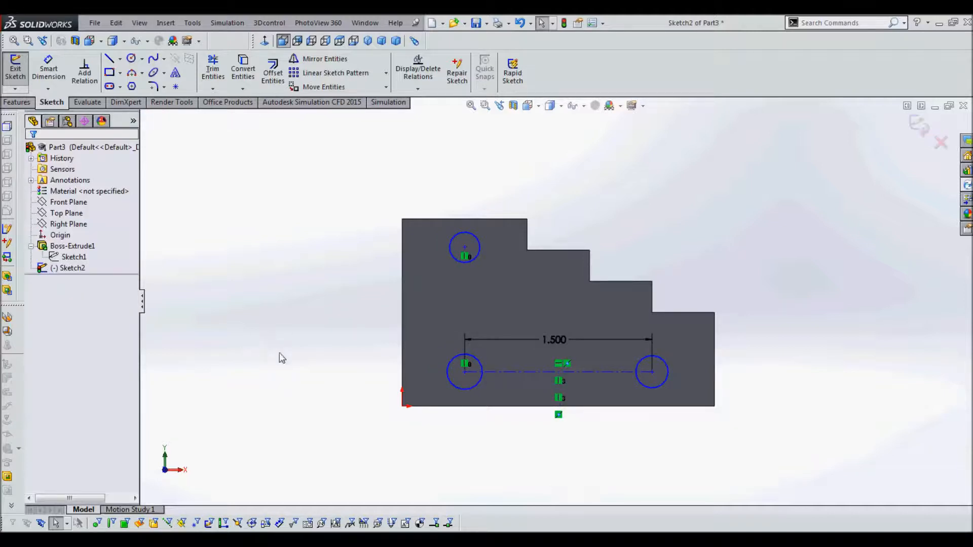
# Move the lower-right circle slightly upward by its centre point to test the centring relation
pyautogui.moveTo(652, 371); pyautogui.dragTo(661, 372)
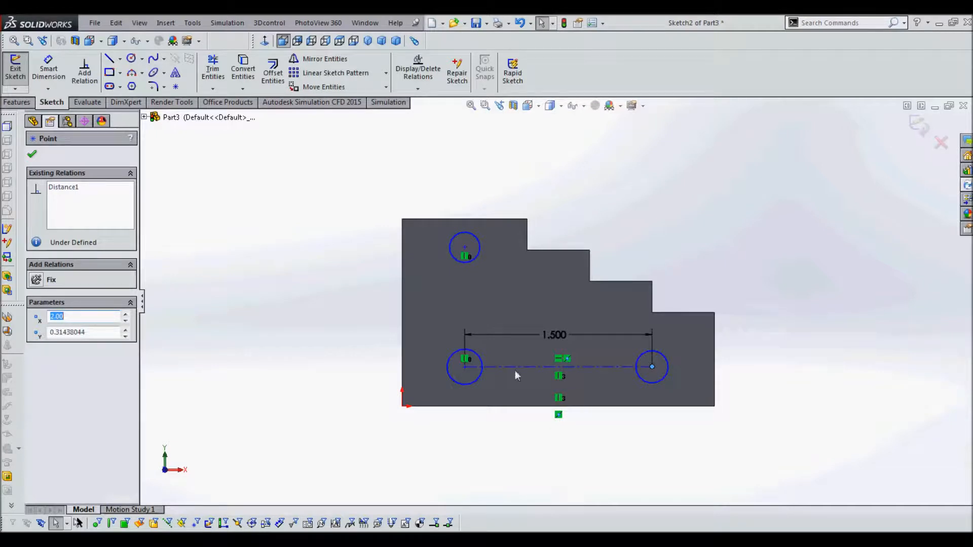
pyautogui.click(616, 446)
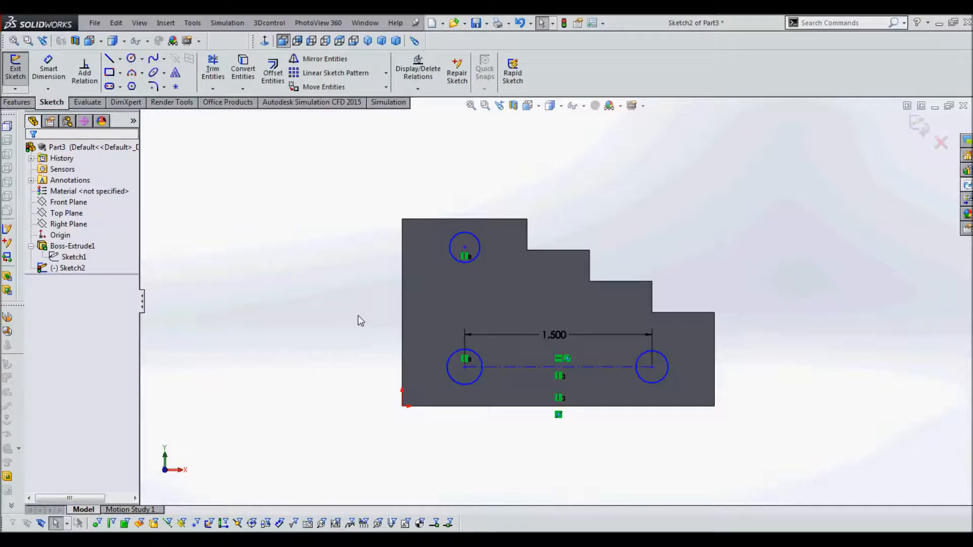
pyautogui.press('s')
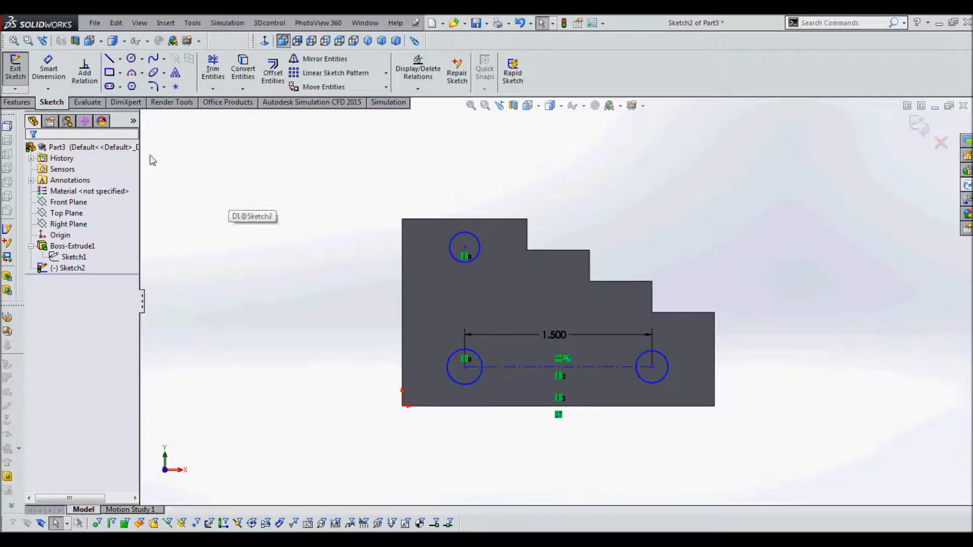
# Dimension the upper-left circle with a diameter of .25 in, placing the dimension beside it on the block
pyautogui.click(53, 79)
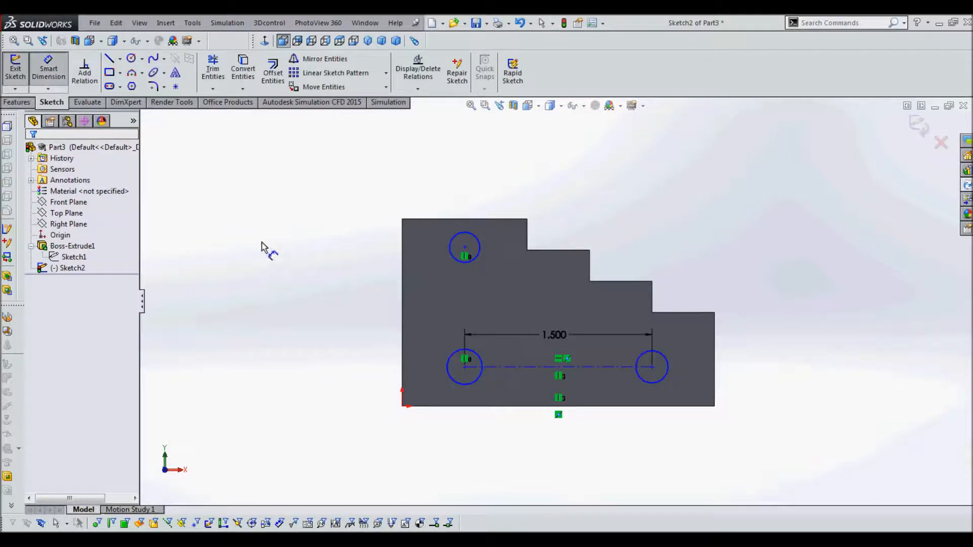
pyautogui.click(477, 240)
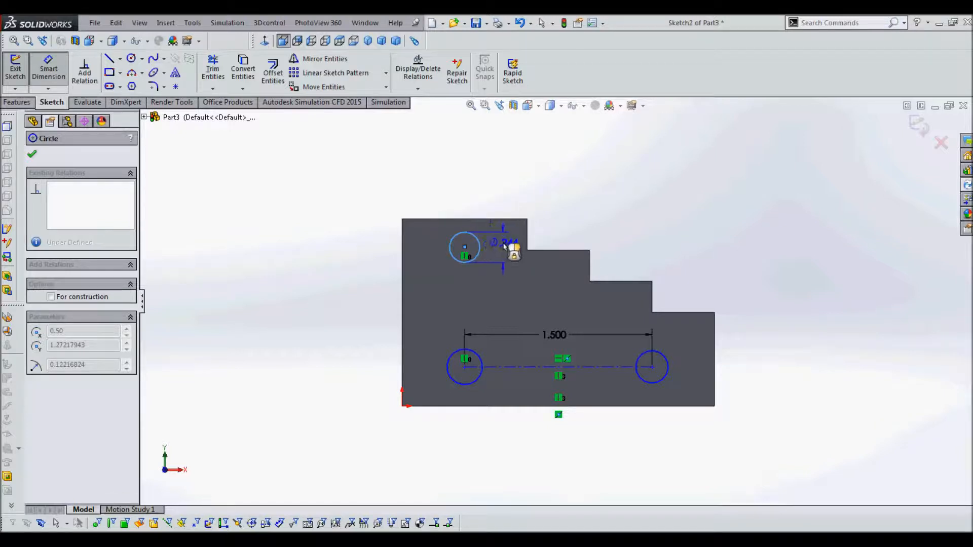
pyautogui.click(506, 248)
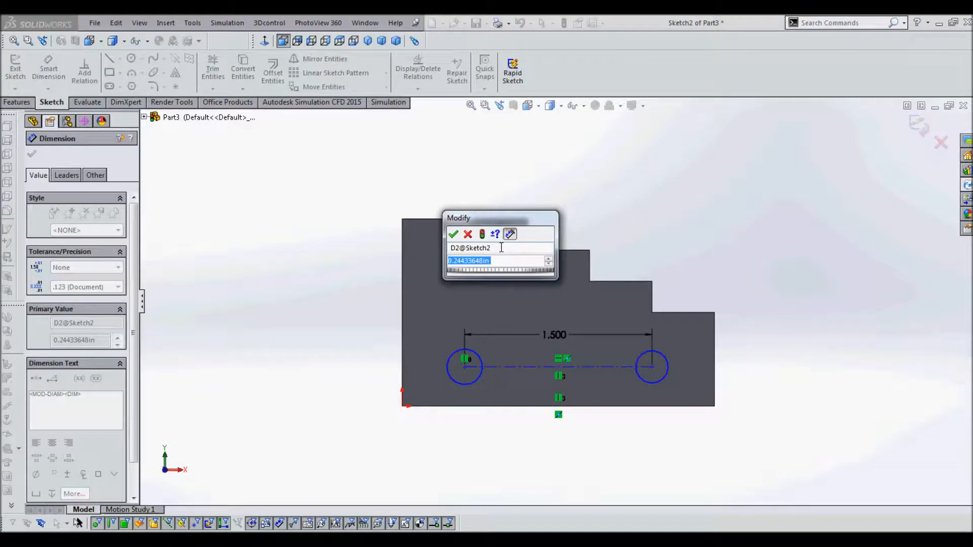
pyautogui.write('.25')
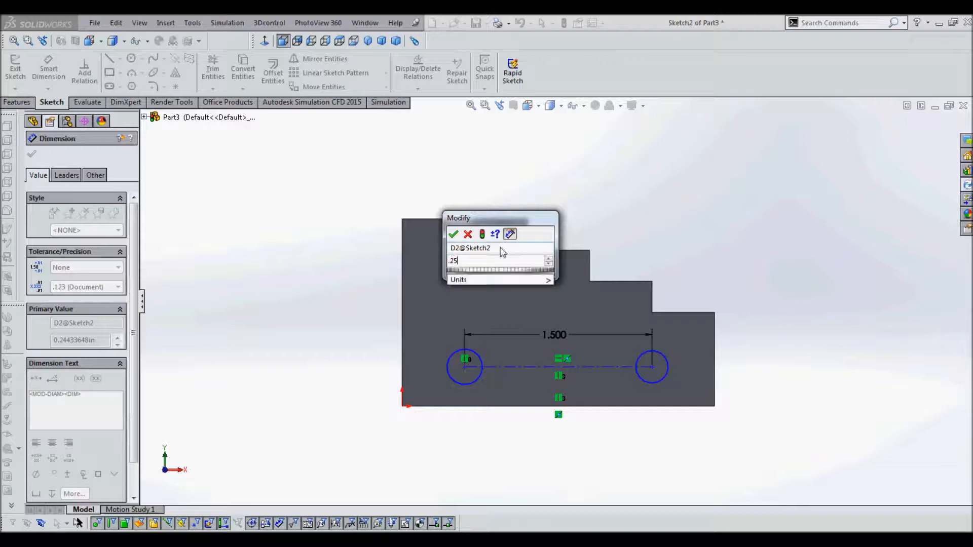
pyautogui.press('Return')
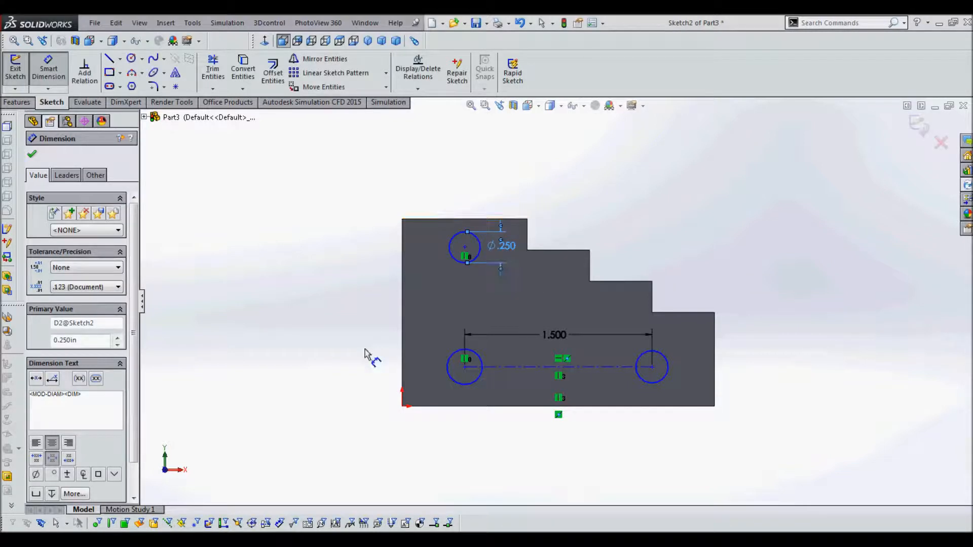
# Dimension the lower-left circle with a diameter of .25 in, placing the dimension outside the block
pyautogui.click(451, 378)
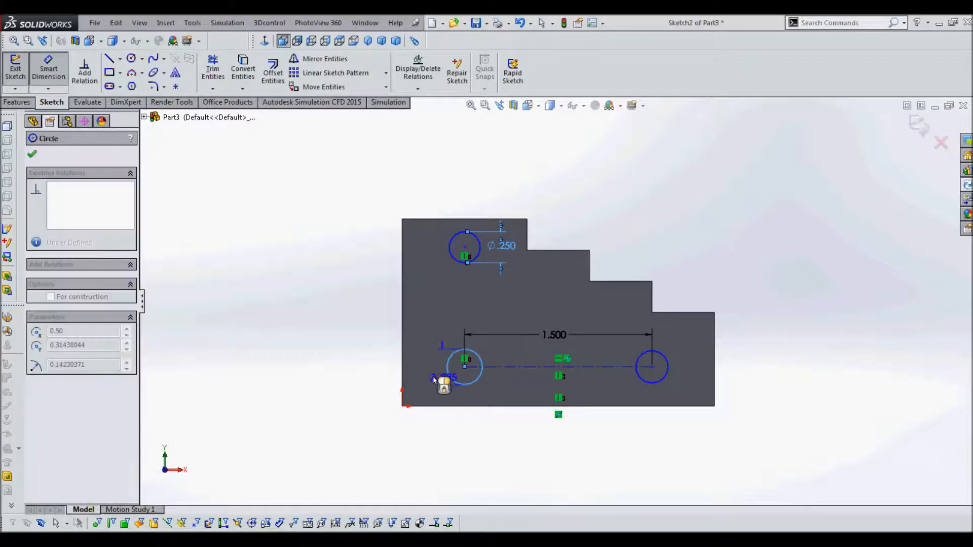
pyautogui.click(379, 385)
pyautogui.write('.25')
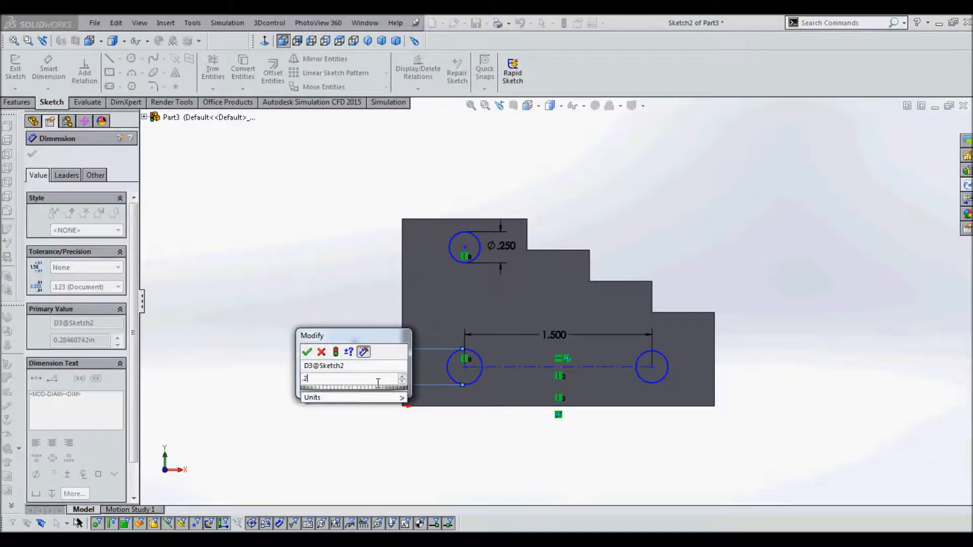
pyautogui.press('Return')
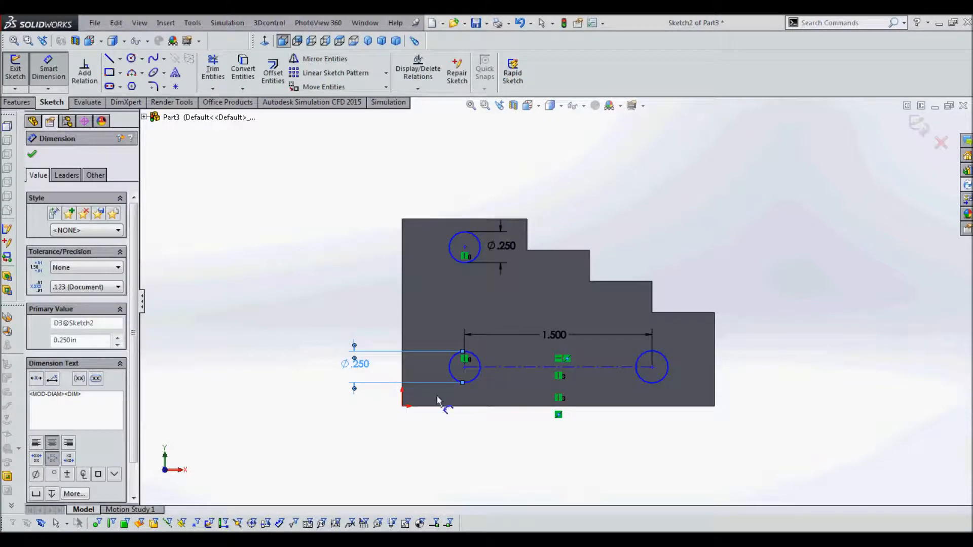
# Dimension the lower-right circle outside the block and enter its diameter as the fraction 1/4 in
pyautogui.click(667, 377)
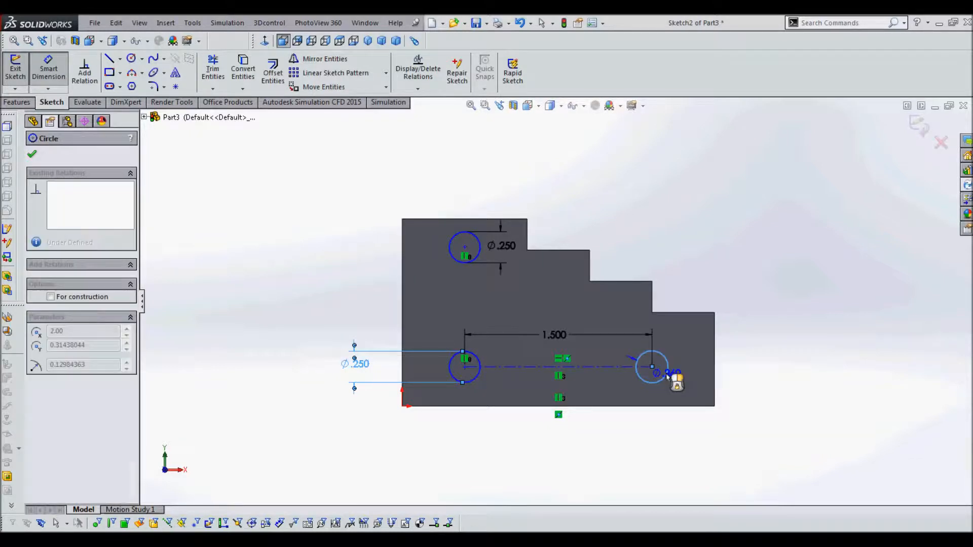
pyautogui.click(746, 372)
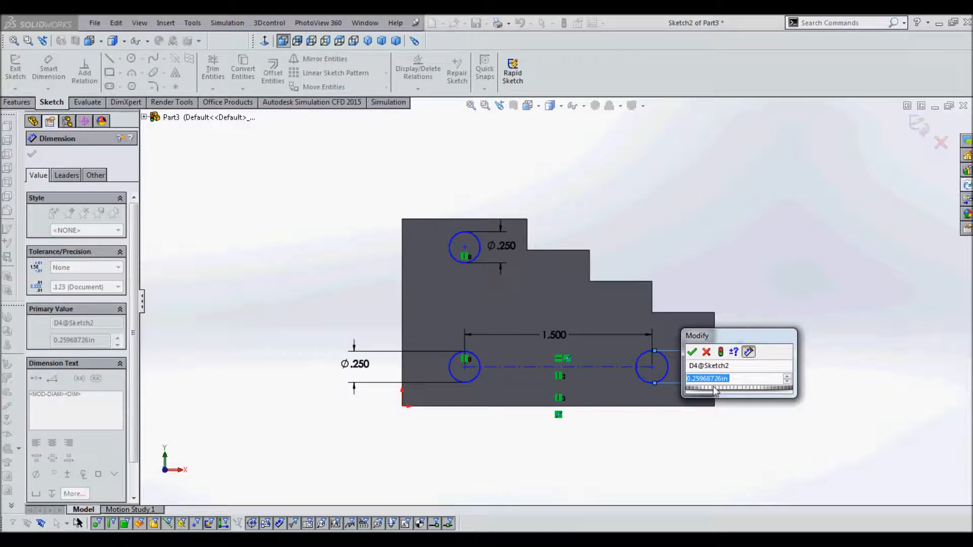
pyautogui.write('1/4')
pyautogui.press('Return')
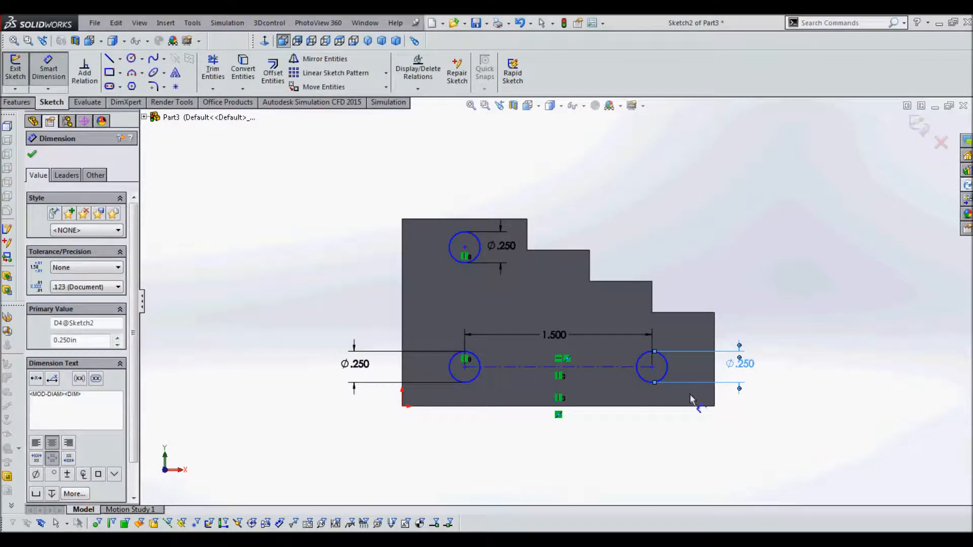
# Change the lower-right circle's diameter dimension to the expression 1+(.25/.97)
pyautogui.doubleClick(736, 373)
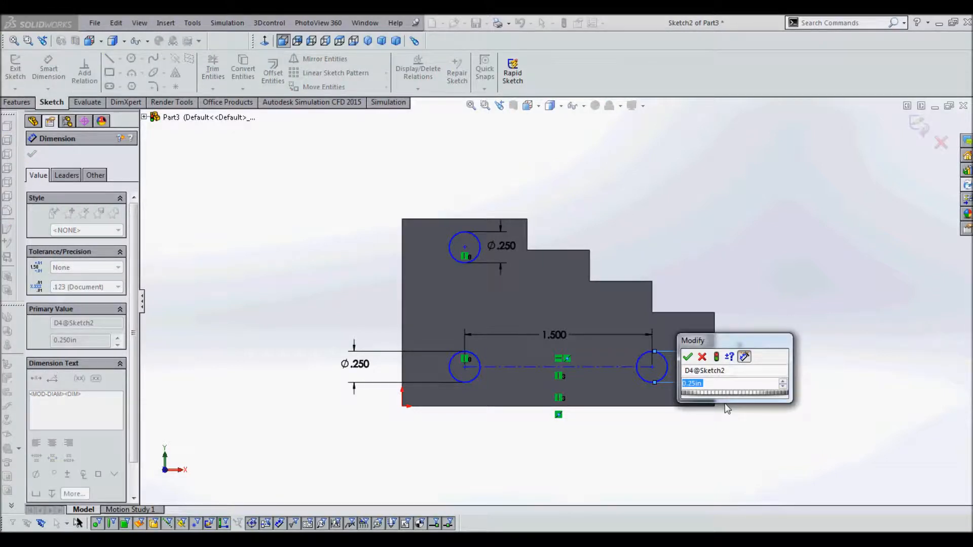
pyautogui.write('1-')
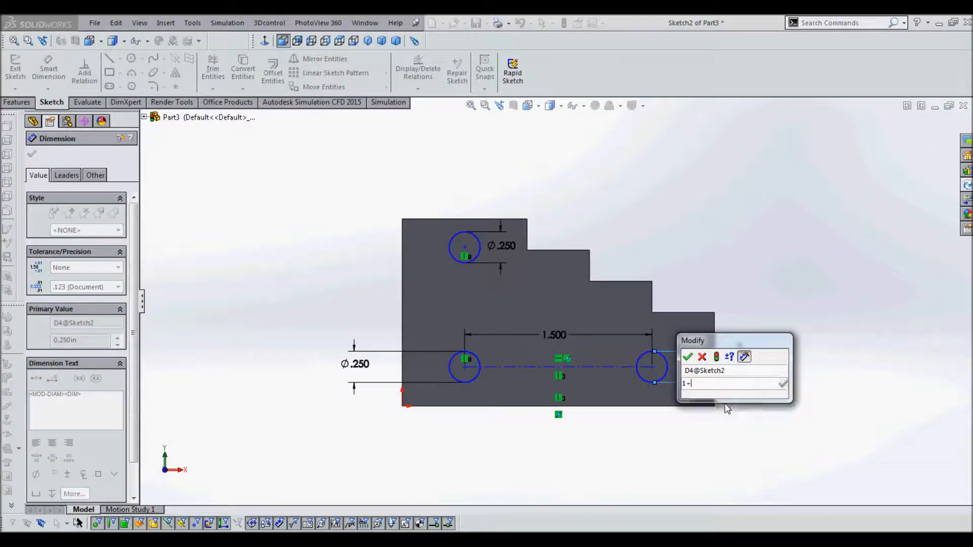
pyautogui.write('(')
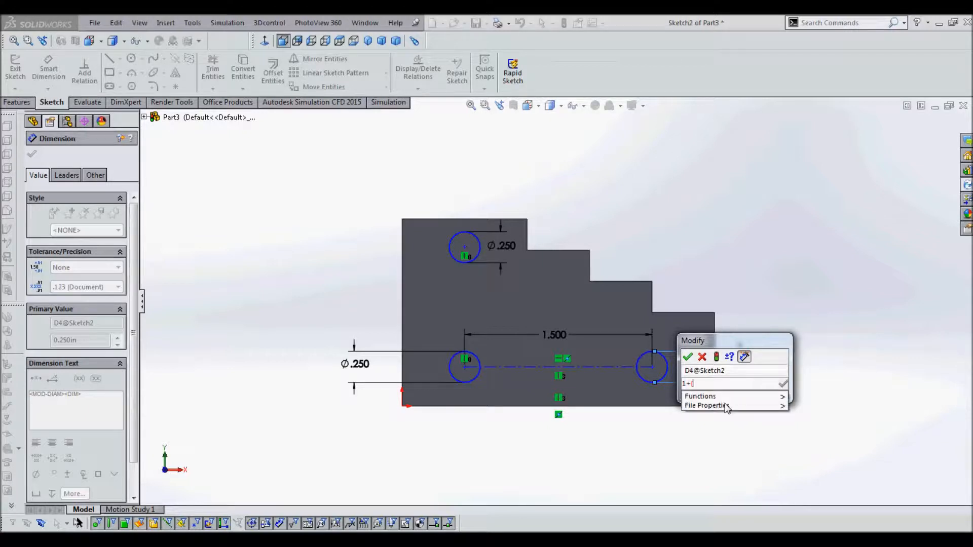
pyautogui.write('.25')
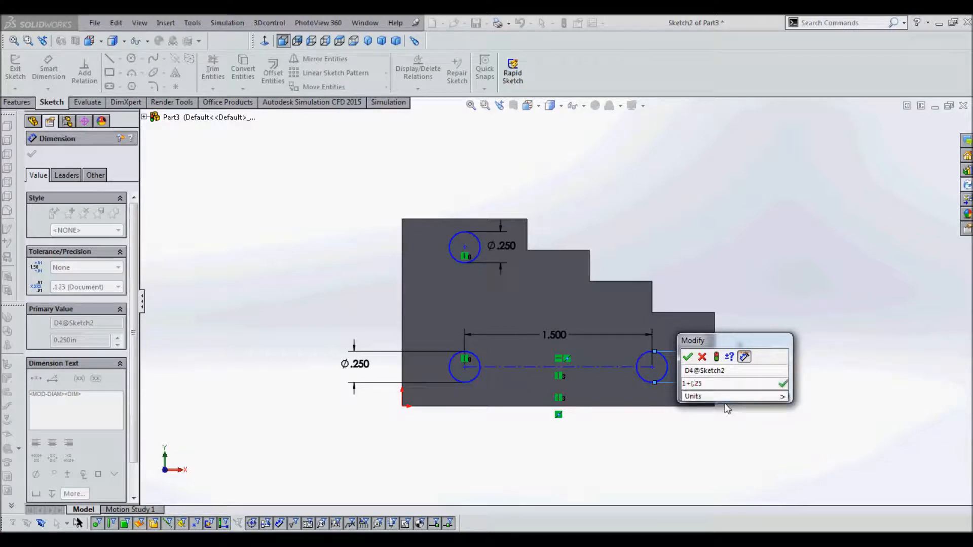
pyautogui.write('/97)')
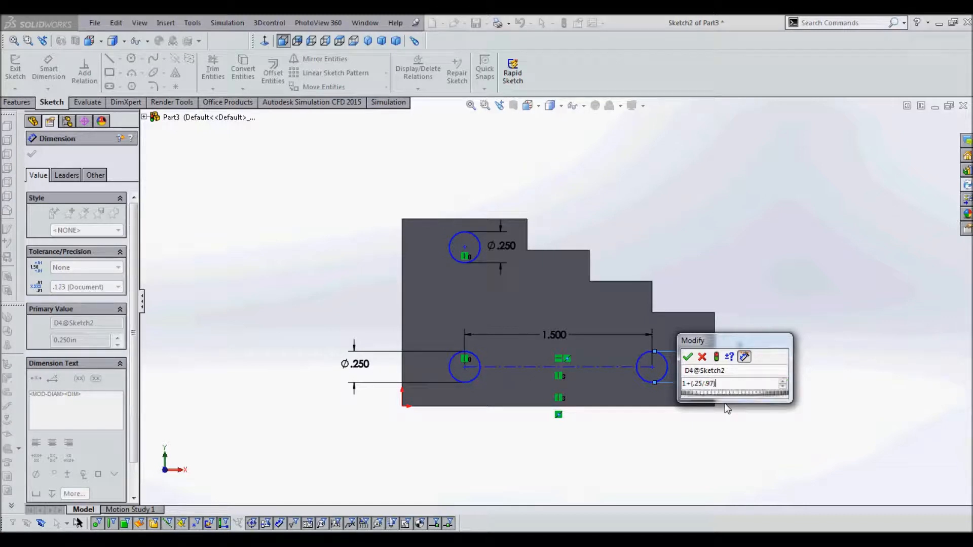
pyautogui.press('Return')
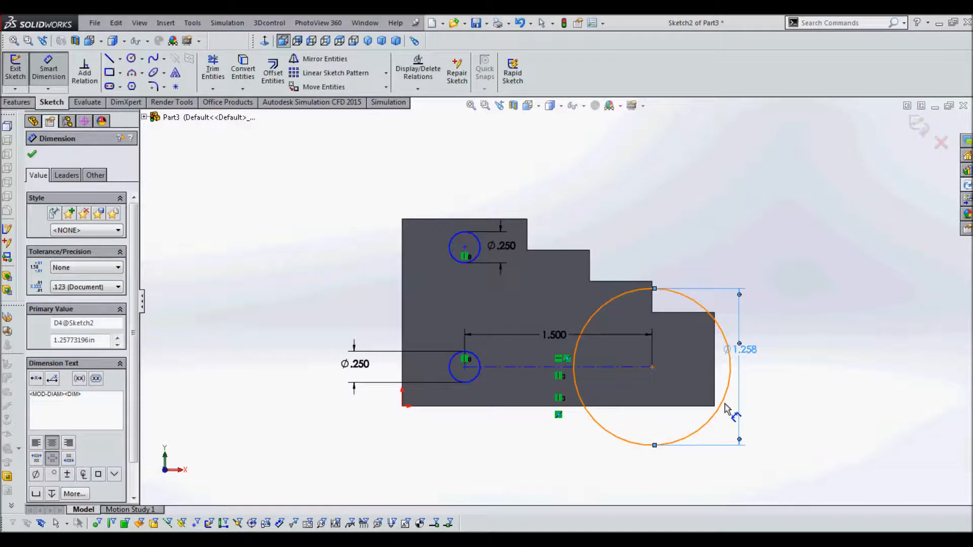
# Set the lower-right circle's diameter to .25 in
pyautogui.click(741, 349)
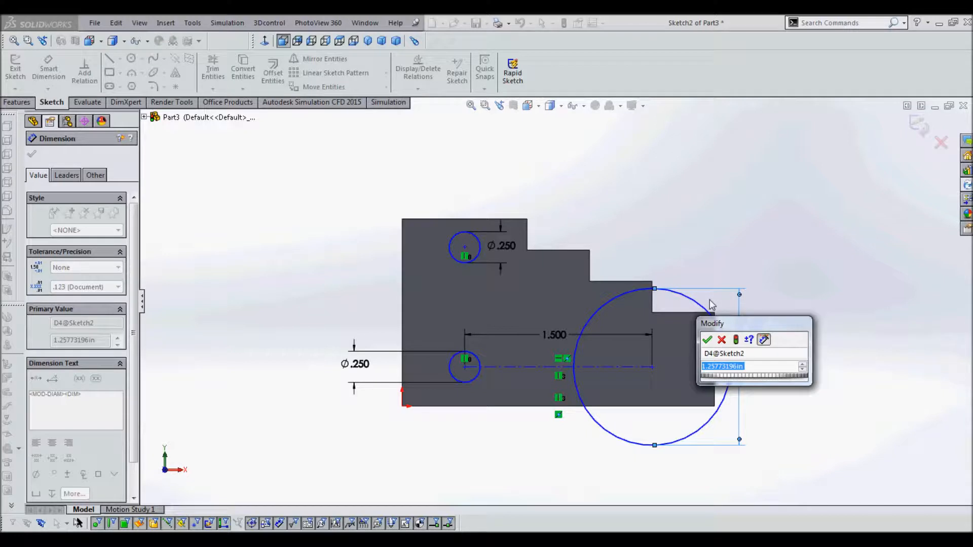
pyautogui.write('.25')
pyautogui.press('Return')
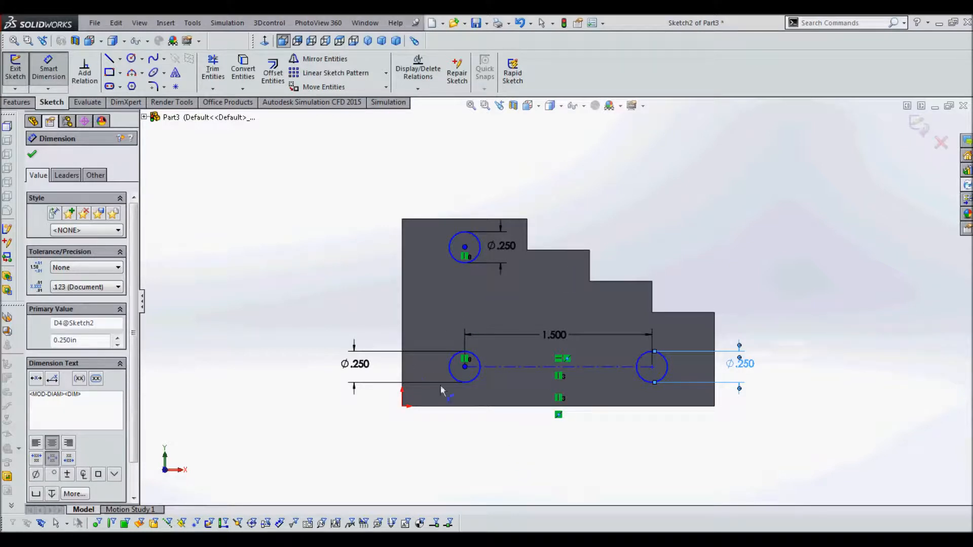
# Dimension the horizontal centerline between the lower circles .25 in above the block's bottom edge, placing the dimension outside the block
pyautogui.click(605, 367)
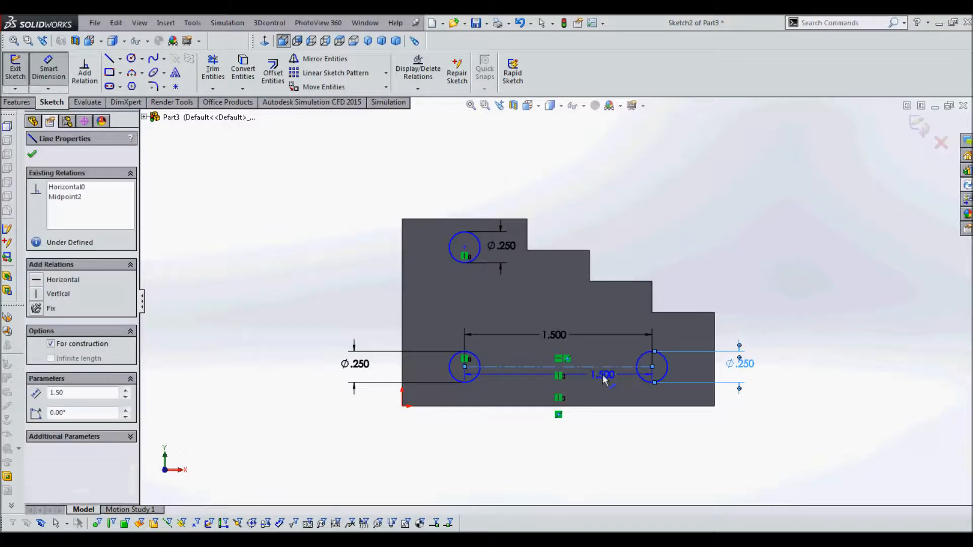
pyautogui.click(605, 406)
pyautogui.click(790, 397)
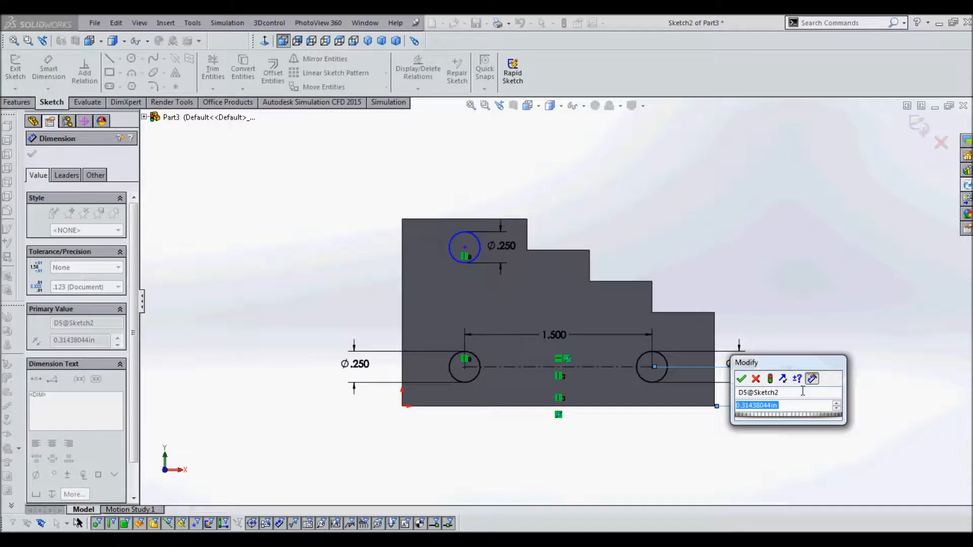
pyautogui.write('.25')
pyautogui.press('Return')
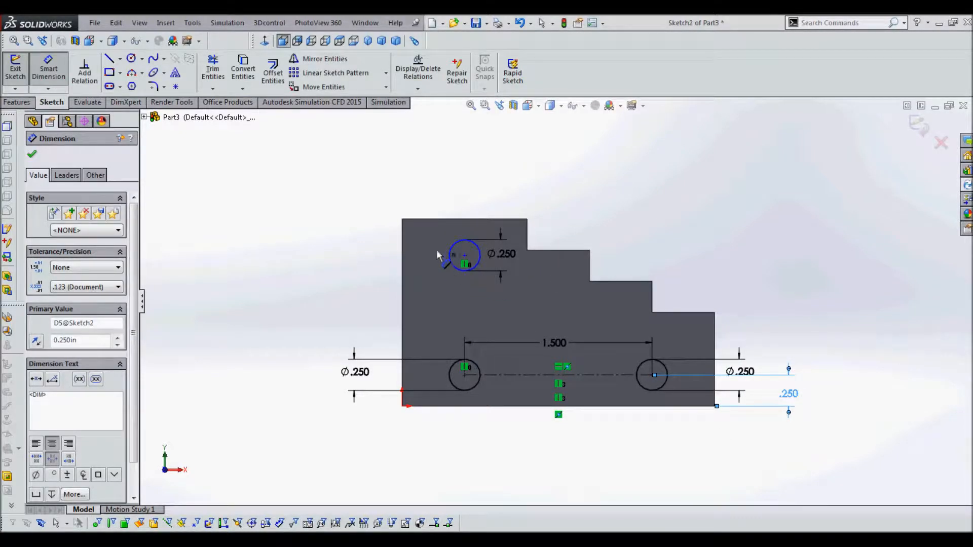
# Dimension the upper-left circle's center .25 in below the block's top edge, placing the dimension outside the block
pyautogui.click(465, 255)
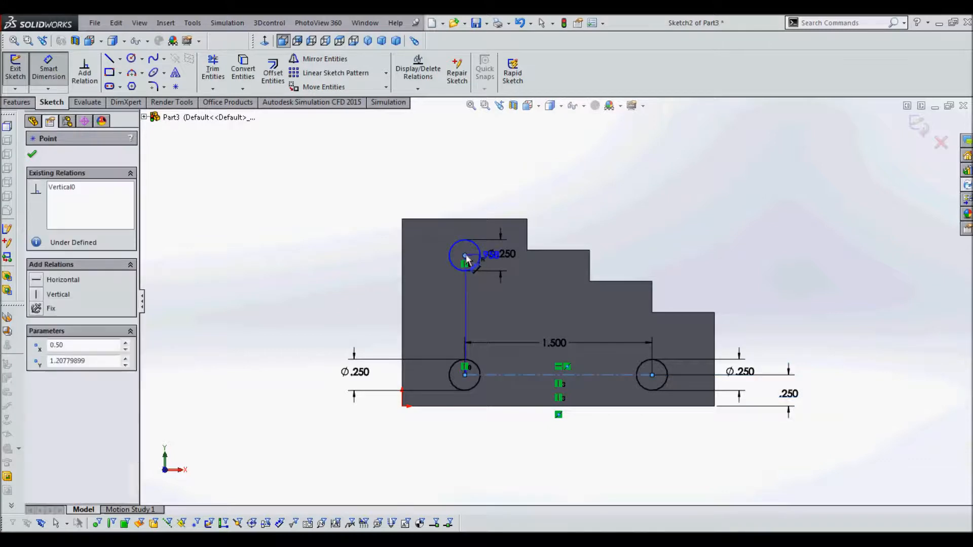
pyautogui.click(477, 219)
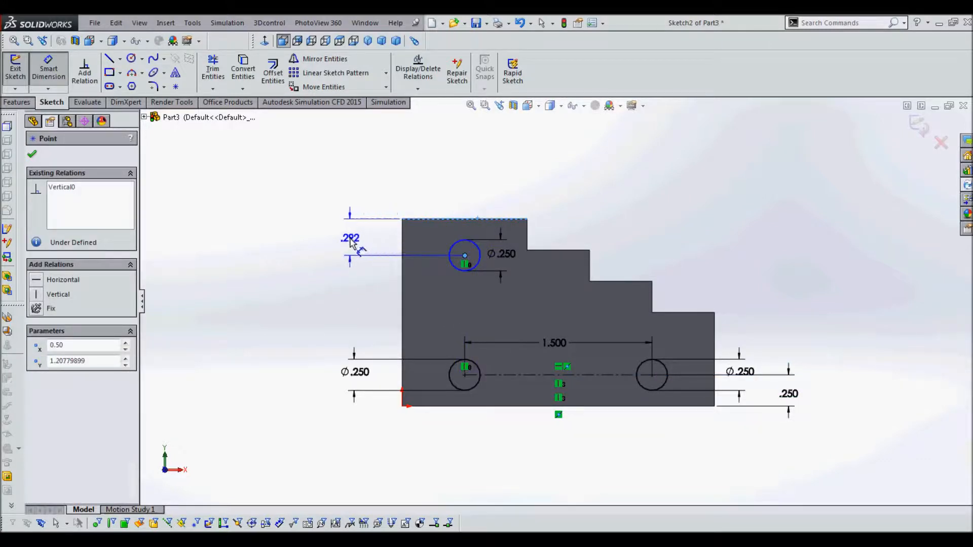
pyautogui.click(351, 242)
pyautogui.write('.25')
pyautogui.press('Return')
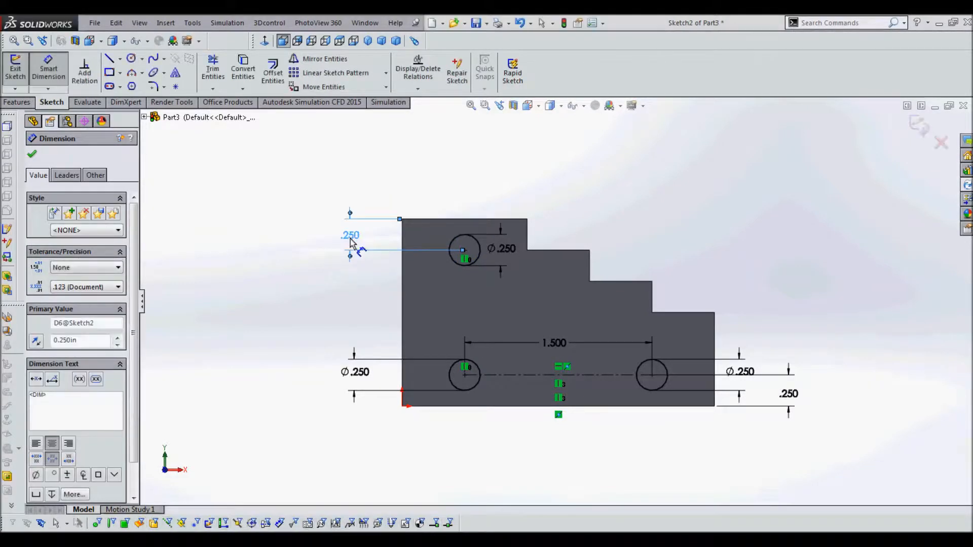
pyautogui.click(306, 309)
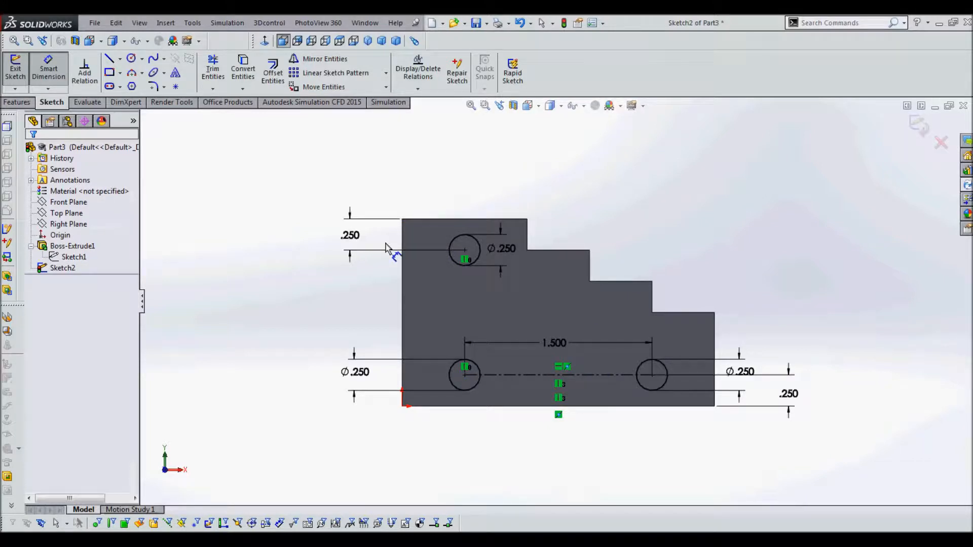
# Sketch a slanted construction centerline about 2.5 in long across the block, from its left edge down to its right edge
pyautogui.click(120, 59)
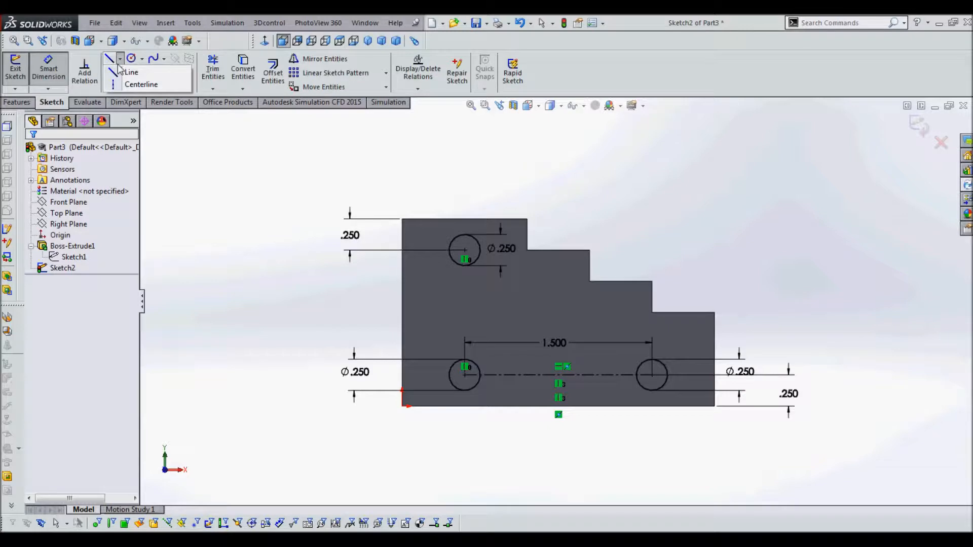
pyautogui.click(130, 87)
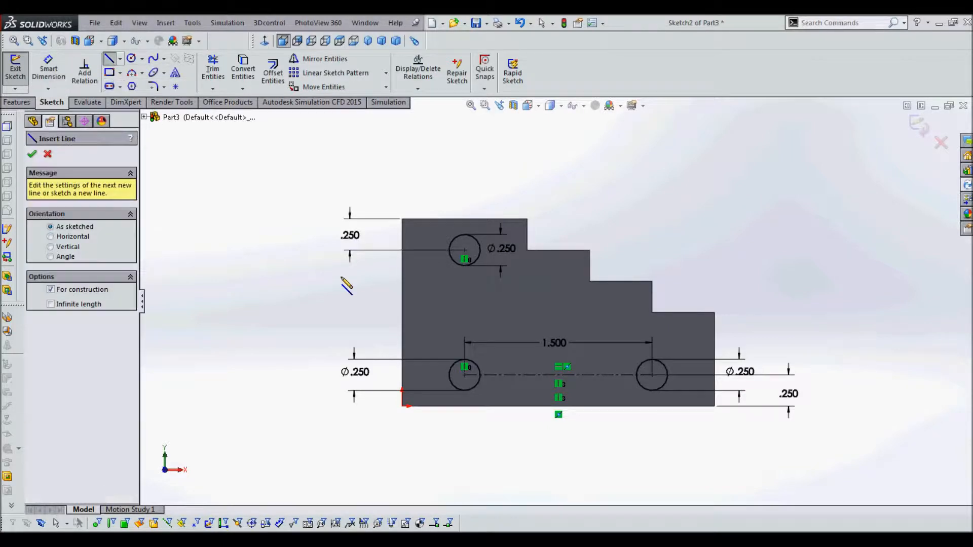
pyautogui.click(402, 300)
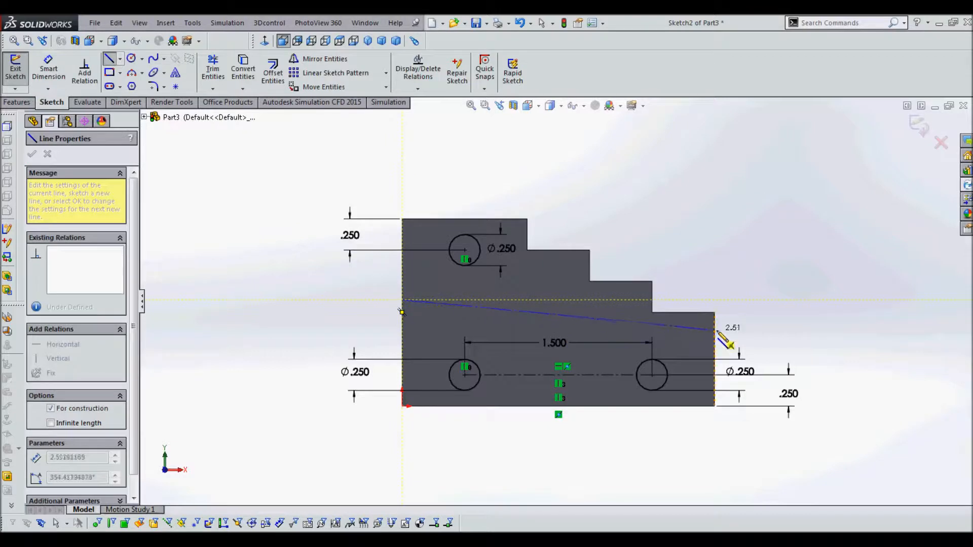
pyautogui.click(715, 342)
pyautogui.press('Escape')
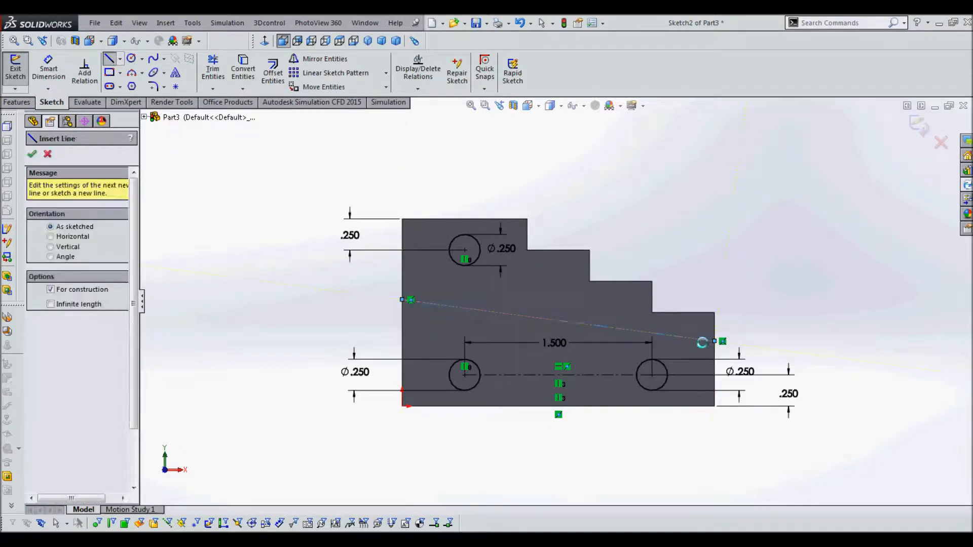
pyautogui.press('Escape')
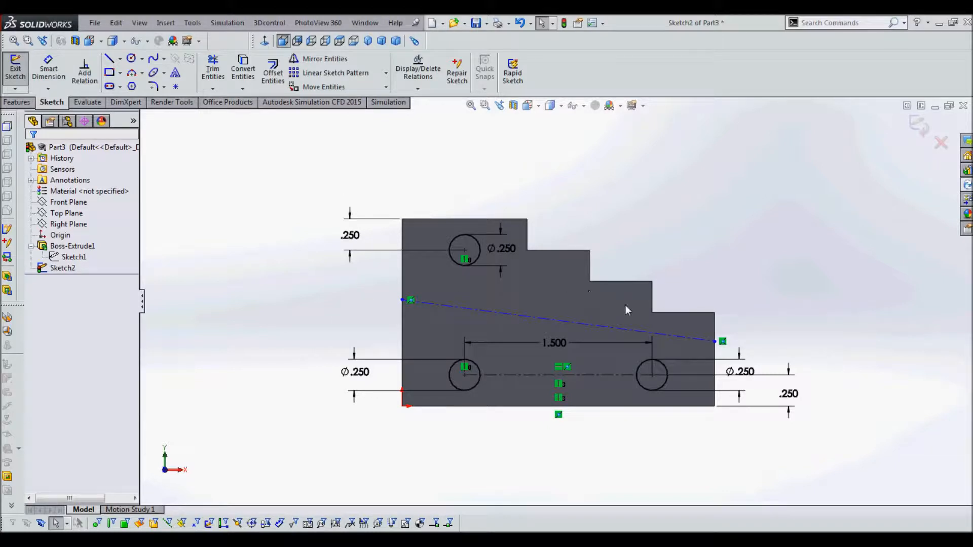
# Dimension the slanted centerline's left endpoint .75 in above the block's lower-left corner, placing the dimension outside the block
pyautogui.click(48, 69)
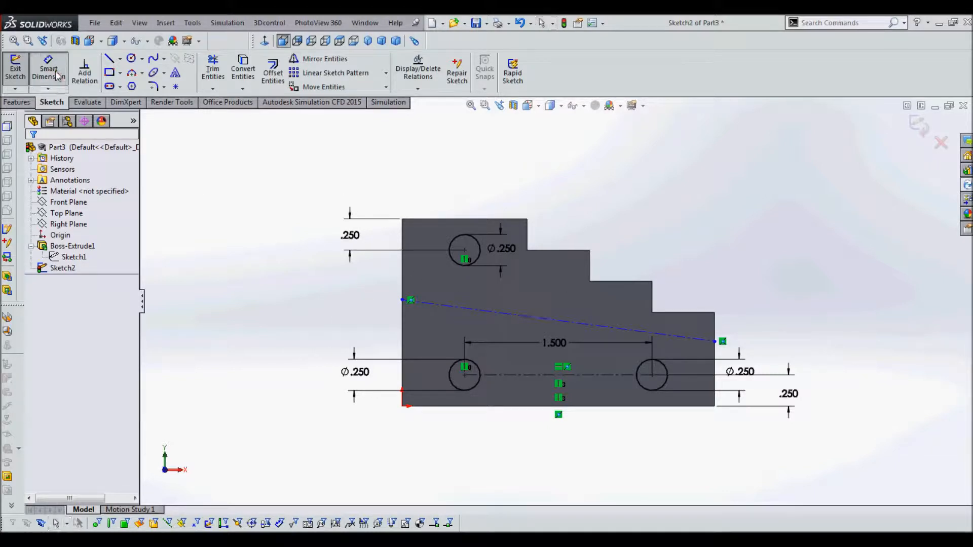
pyautogui.click(403, 301)
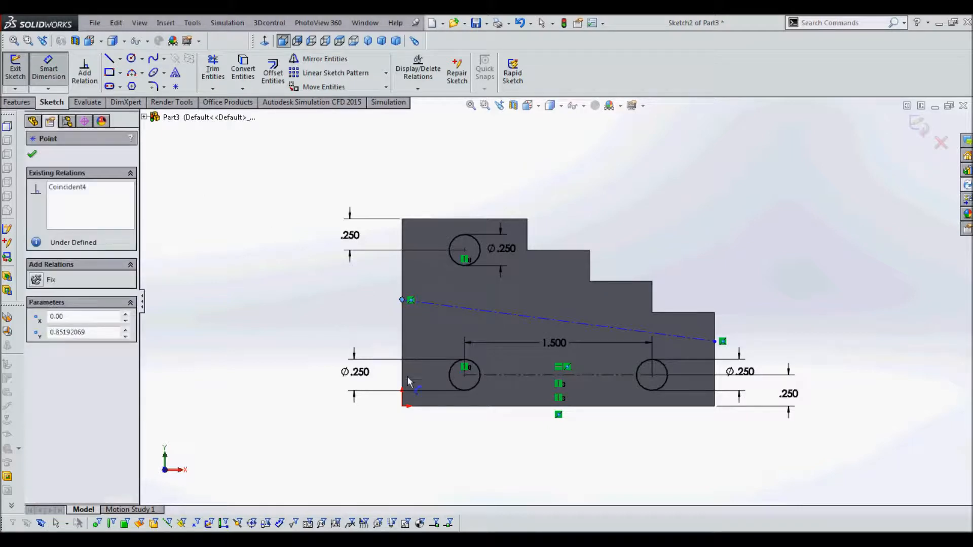
pyautogui.click(401, 405)
pyautogui.click(284, 380)
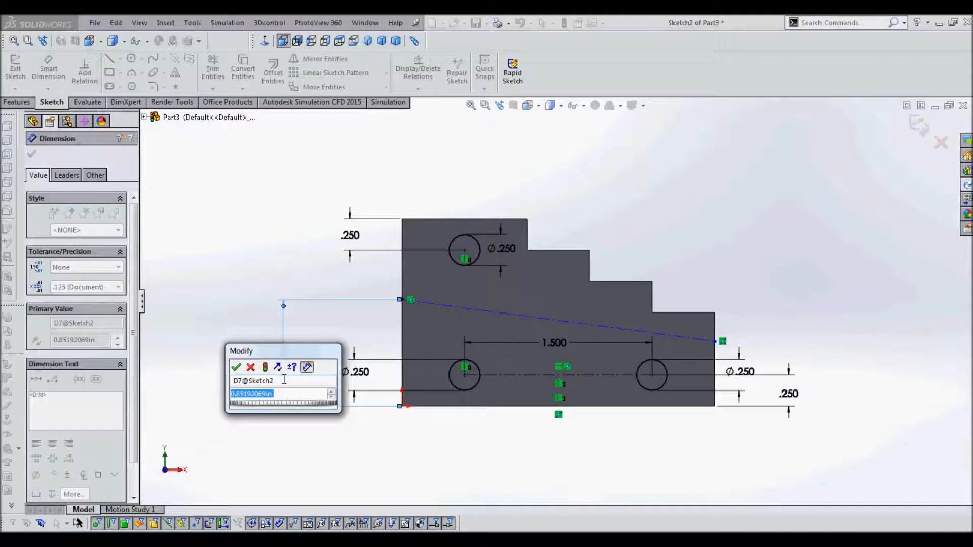
pyautogui.write('.75')
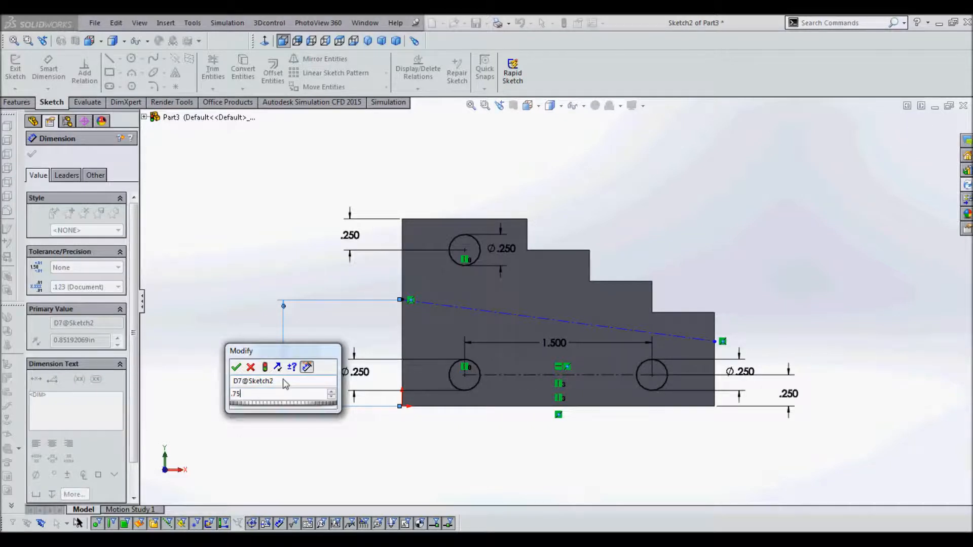
pyautogui.press('Return')
# Change the height dimension of the slanted centerline's left endpoint to .8 in
pyautogui.doubleClick(284, 382)
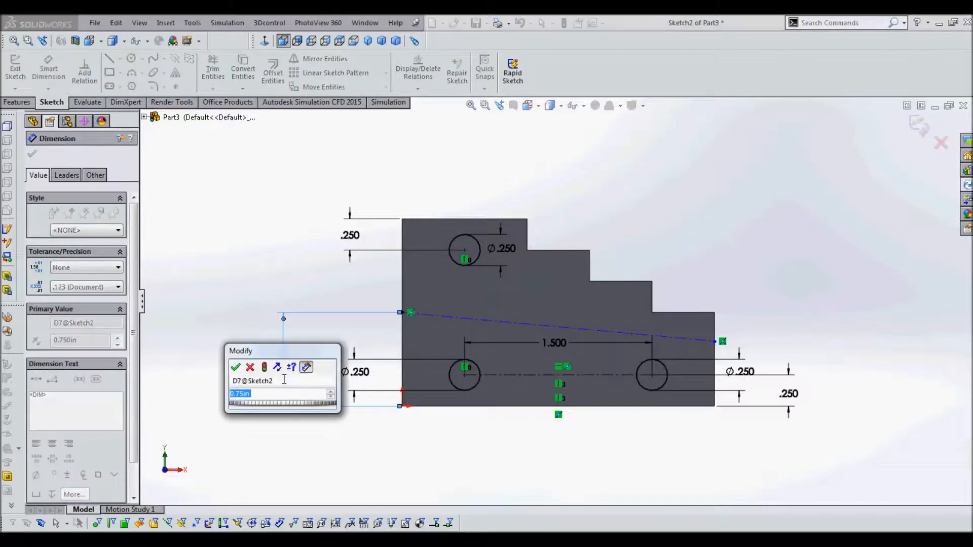
pyautogui.write('.8')
pyautogui.press('Return')
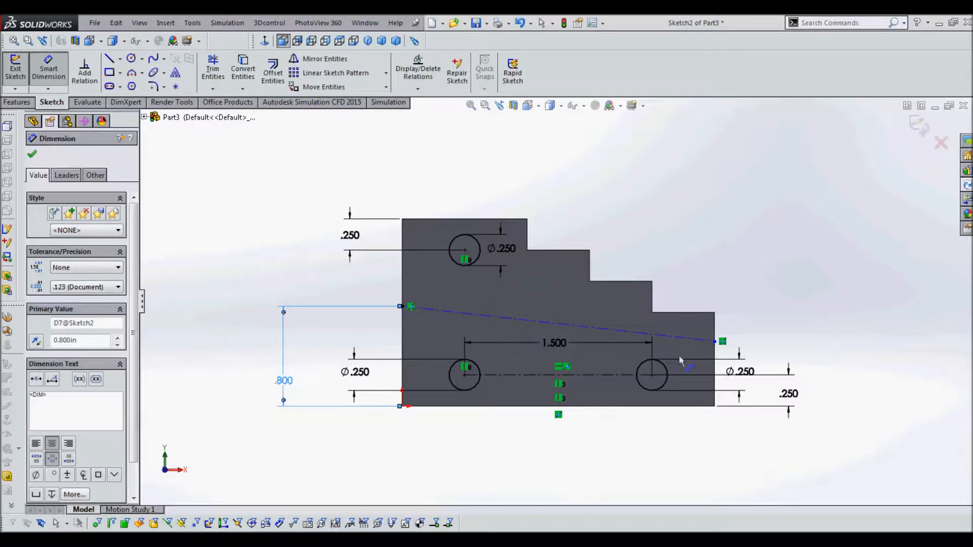
# Dimension the slanted centerline's right endpoint .5 in above the block's lower-right corner, placing the dimension outside the block
pyautogui.click(714, 341)
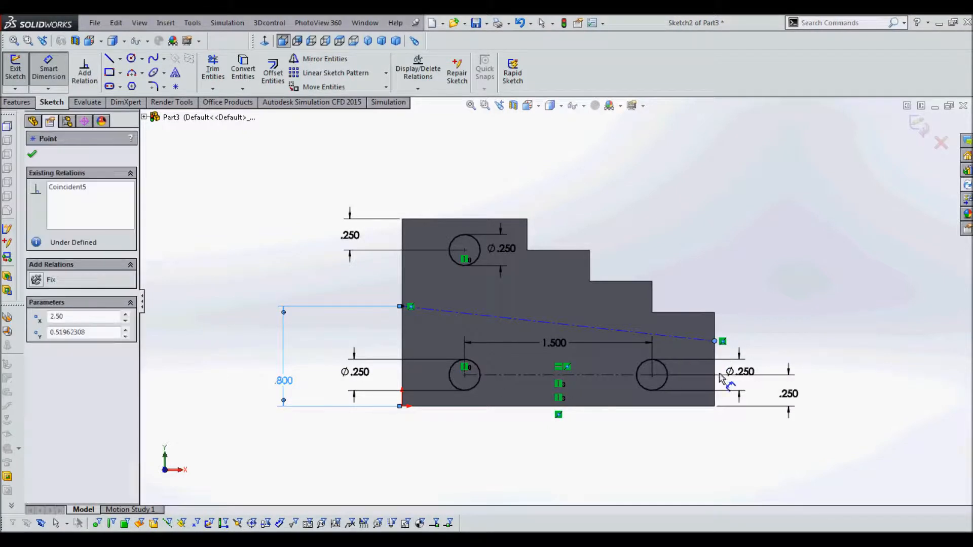
pyautogui.click(717, 406)
pyautogui.click(829, 369)
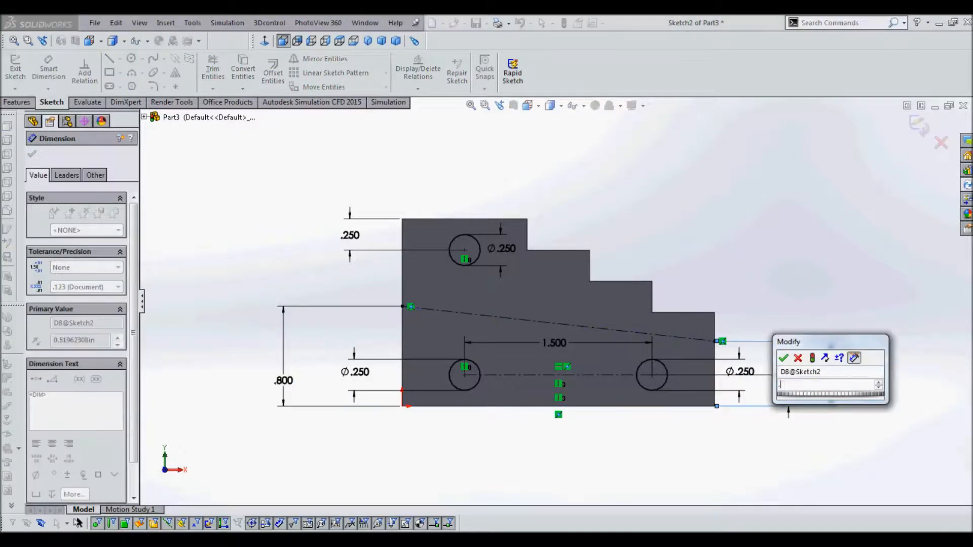
pyautogui.write('.5')
pyautogui.press('Return')
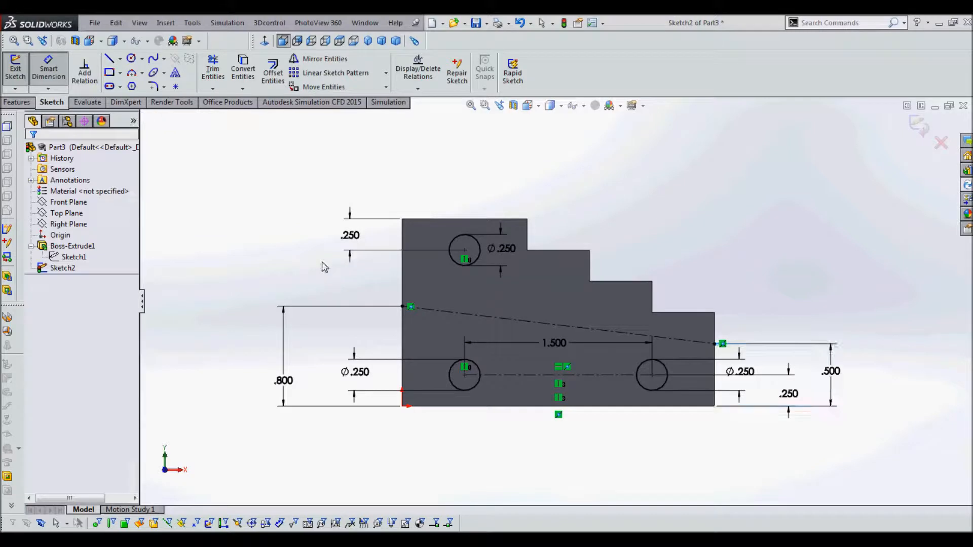
pyautogui.press('Escape')
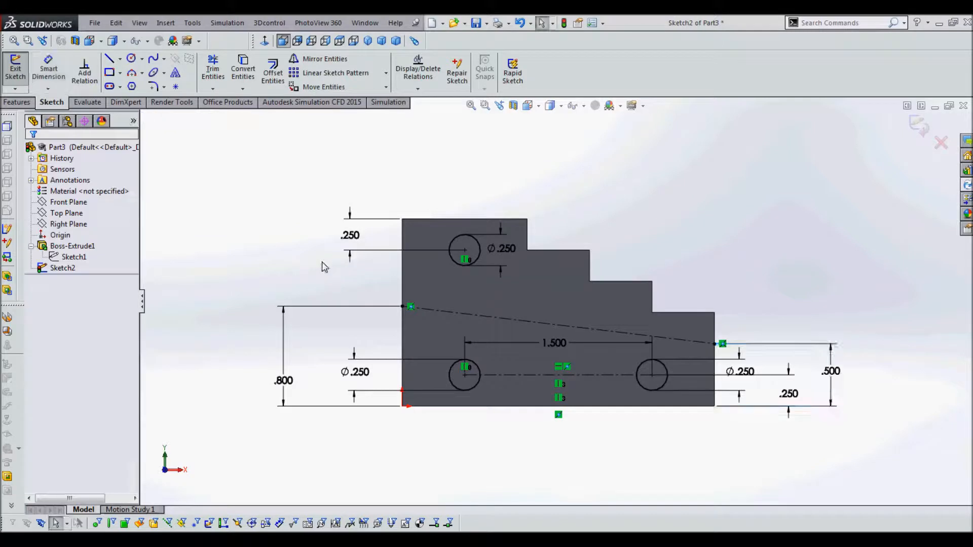
pyautogui.click(553, 328)
pyautogui.click(540, 378)
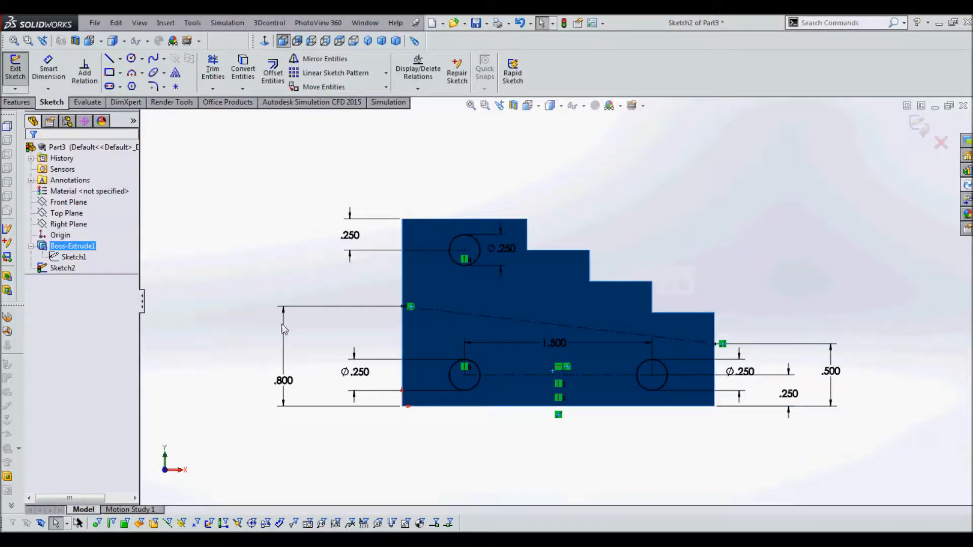
pyautogui.click(238, 277)
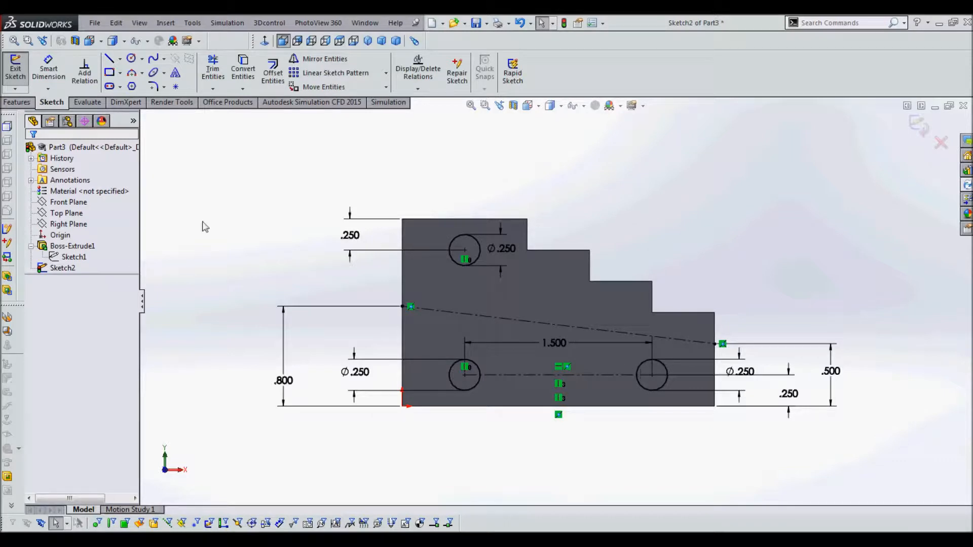
# Cut the three circles through the block with an Extruded Cut using the Through All end condition
pyautogui.click(18, 103)
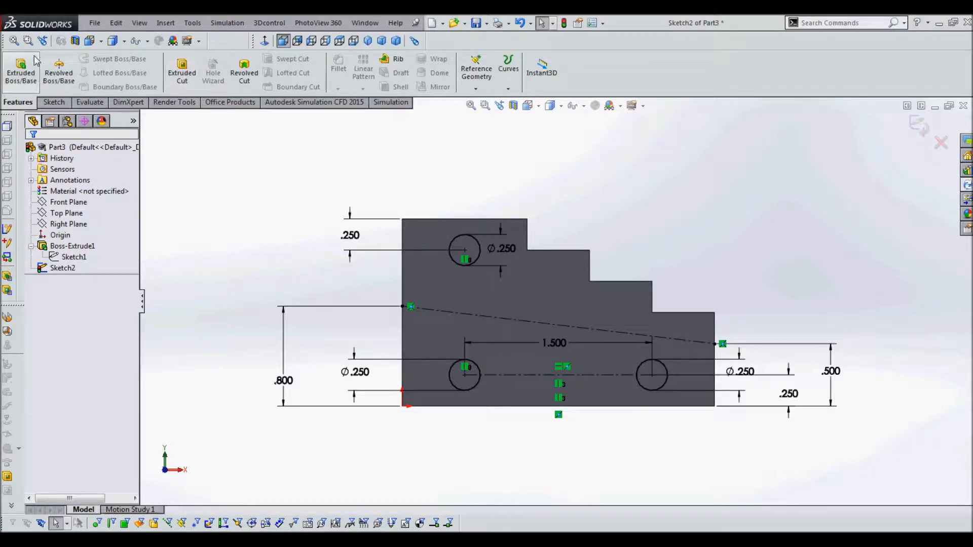
pyautogui.click(187, 80)
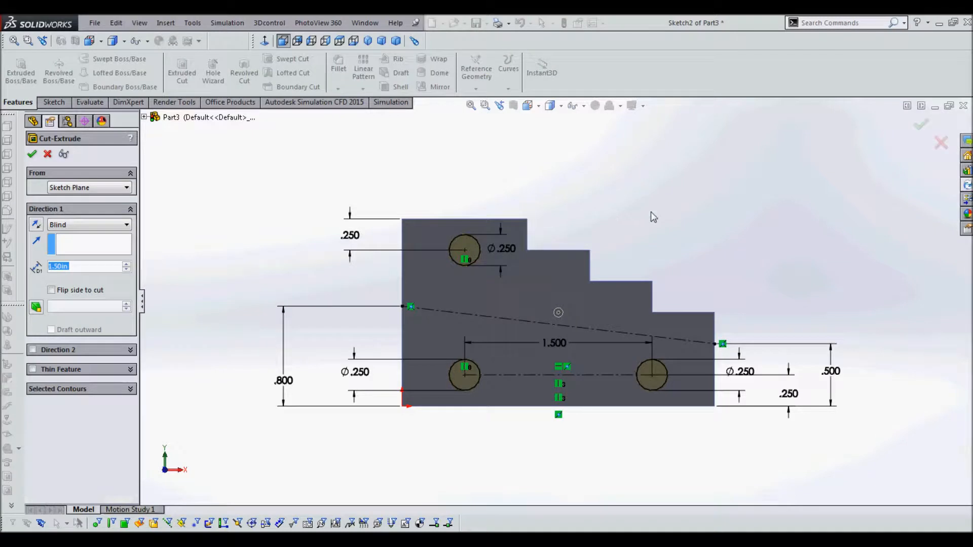
pyautogui.moveTo(657, 200); pyautogui.dragTo(602, 201, button='middle')
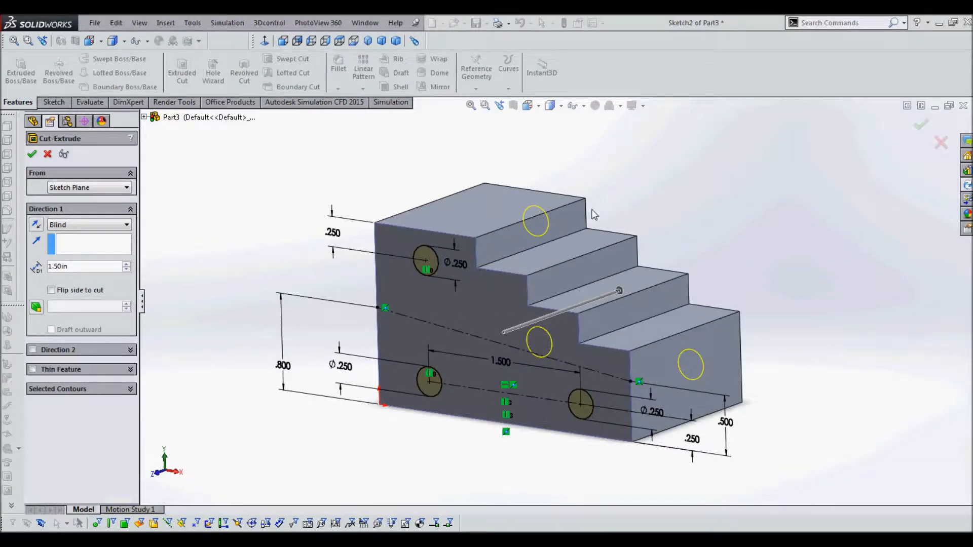
pyautogui.scroll(1, 620, 186)
pyautogui.moveTo(591, 174); pyautogui.dragTo(581, 194, button='middle')
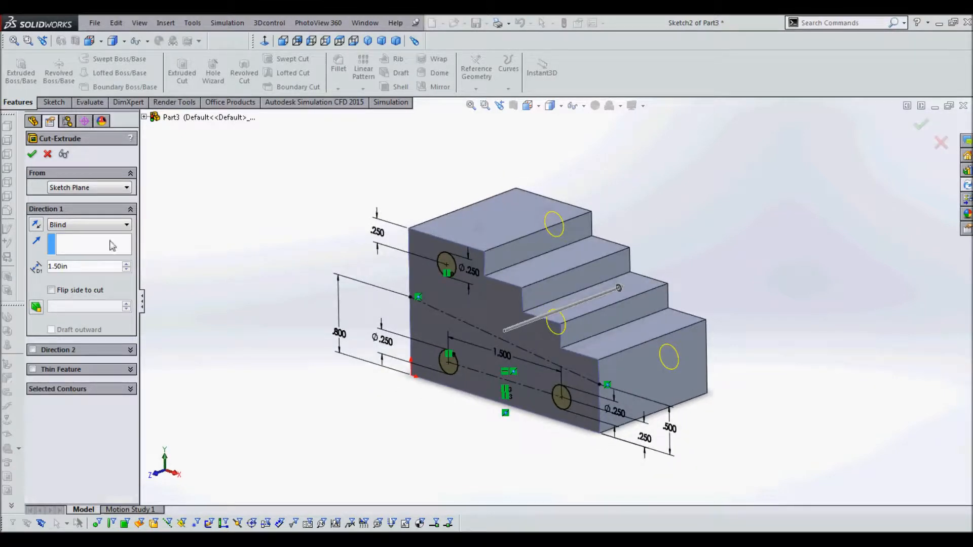
pyautogui.click(91, 225)
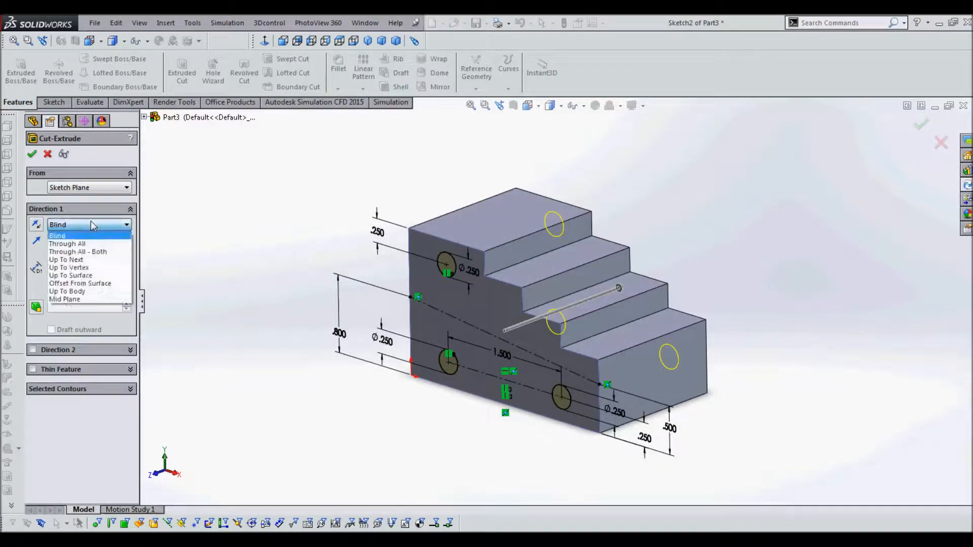
pyautogui.click(92, 244)
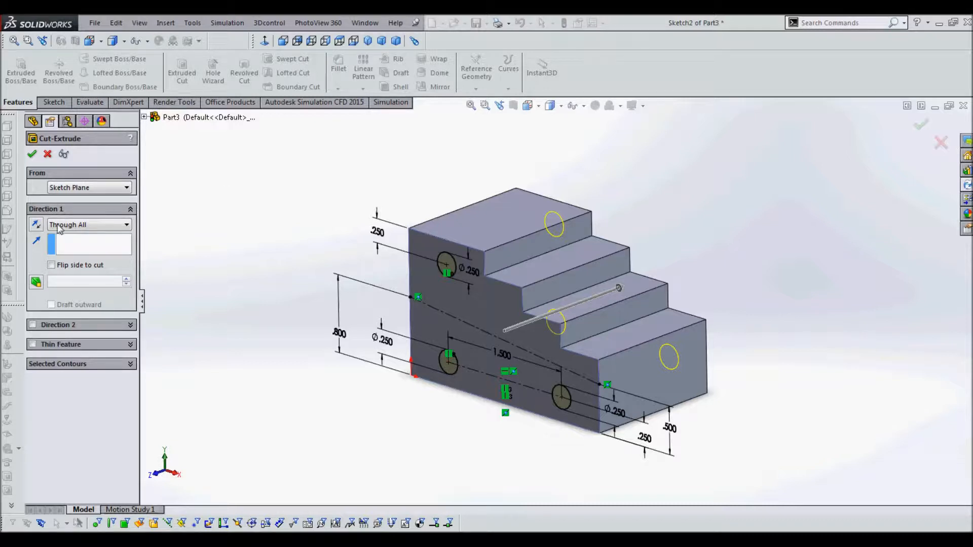
pyautogui.click(31, 154)
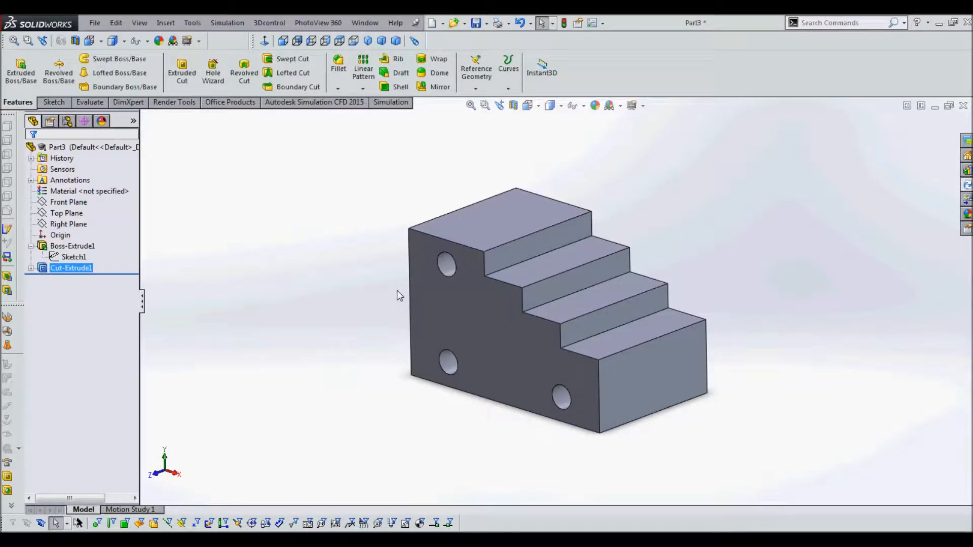
# Inspect the holes in the stepped block and collapse the Boss-Extrude1 entry in the feature tree
pyautogui.moveTo(382, 293); pyautogui.dragTo(406, 291, button='middle')
pyautogui.press('Escape')
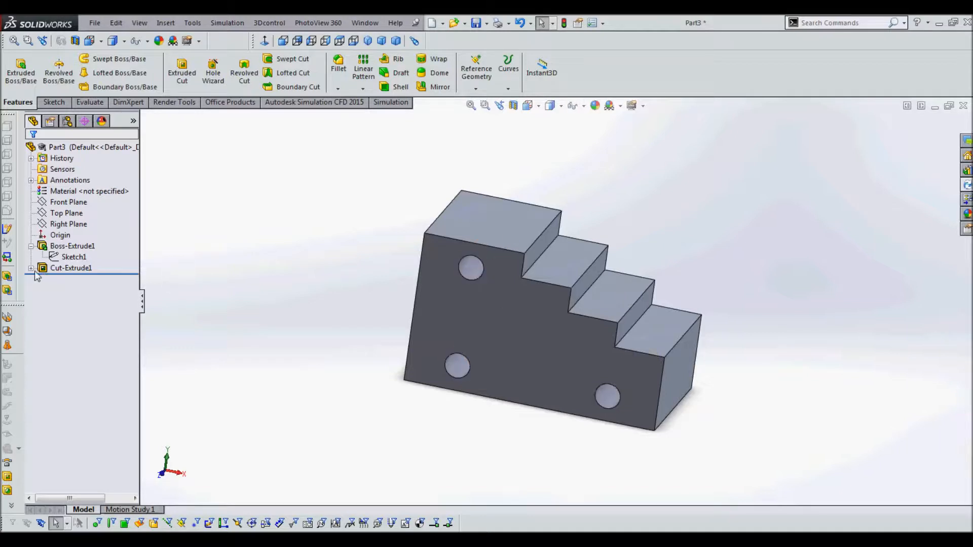
pyautogui.click(32, 246)
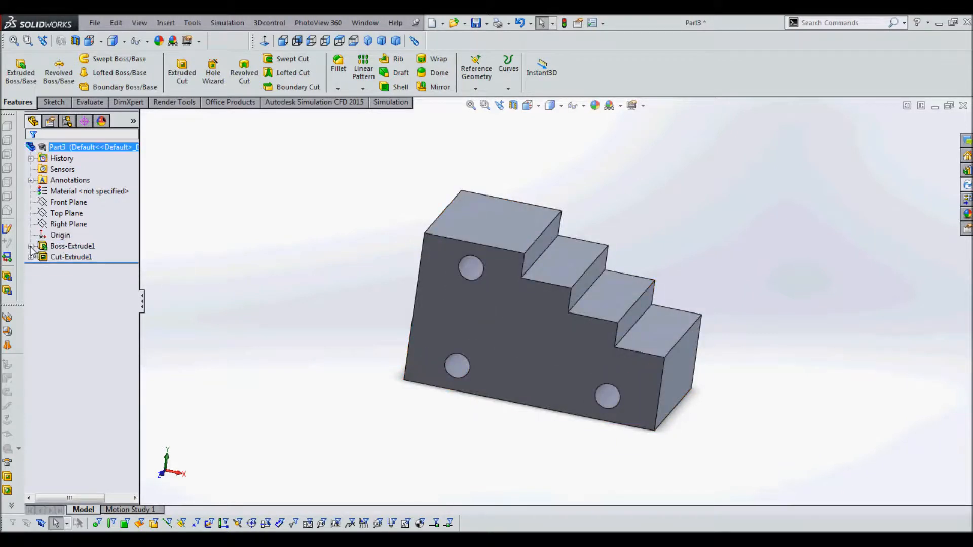
# Show the hole sketch, Sketch2, nested under Cut-Extrude1 so its centerlines display on the front face
pyautogui.click(31, 257)
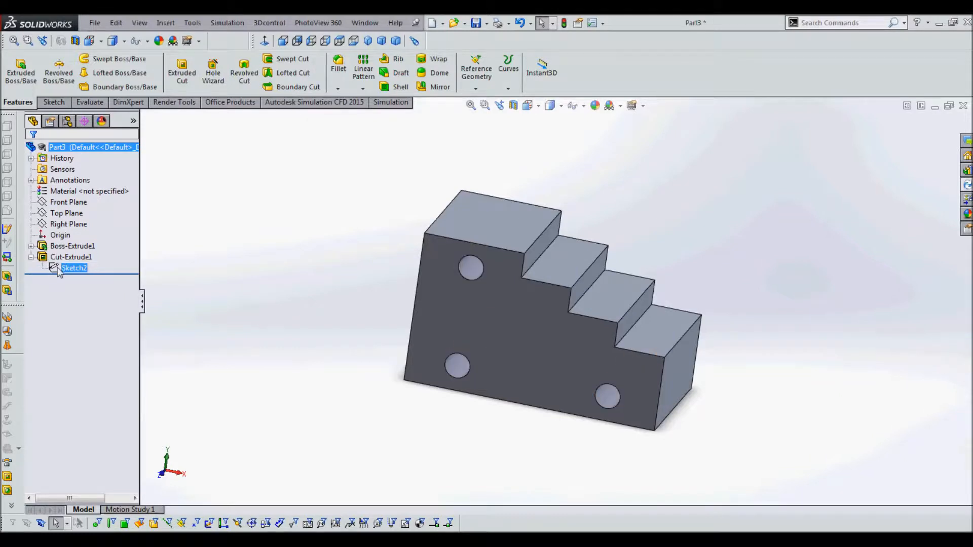
pyautogui.click(31, 257)
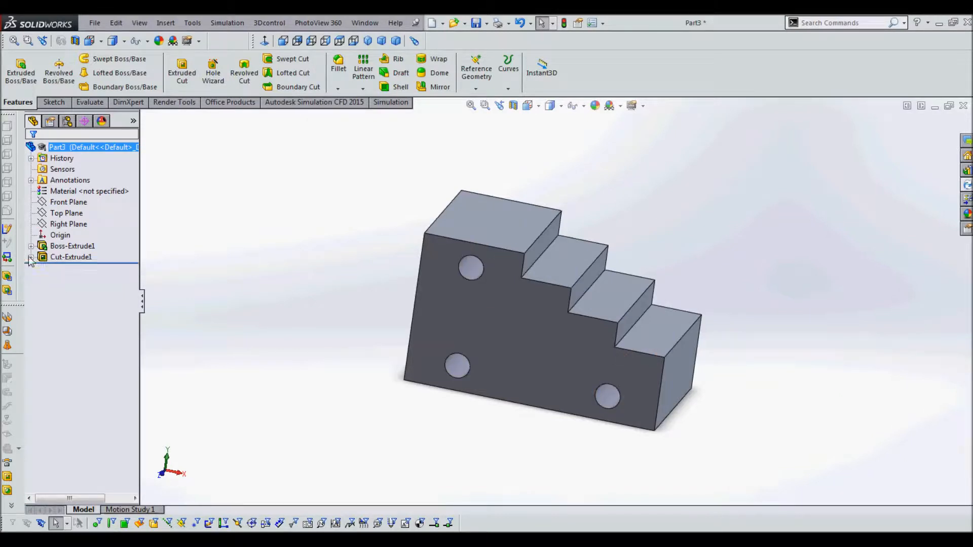
pyautogui.moveTo(340, 268); pyautogui.dragTo(313, 284, button='middle')
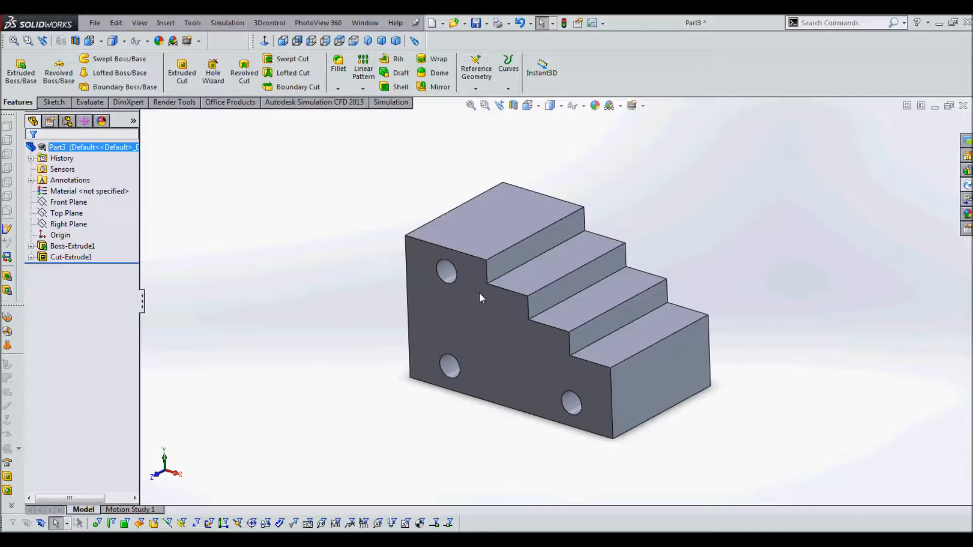
pyautogui.click(41, 257)
pyautogui.click(31, 258)
pyautogui.click(53, 268)
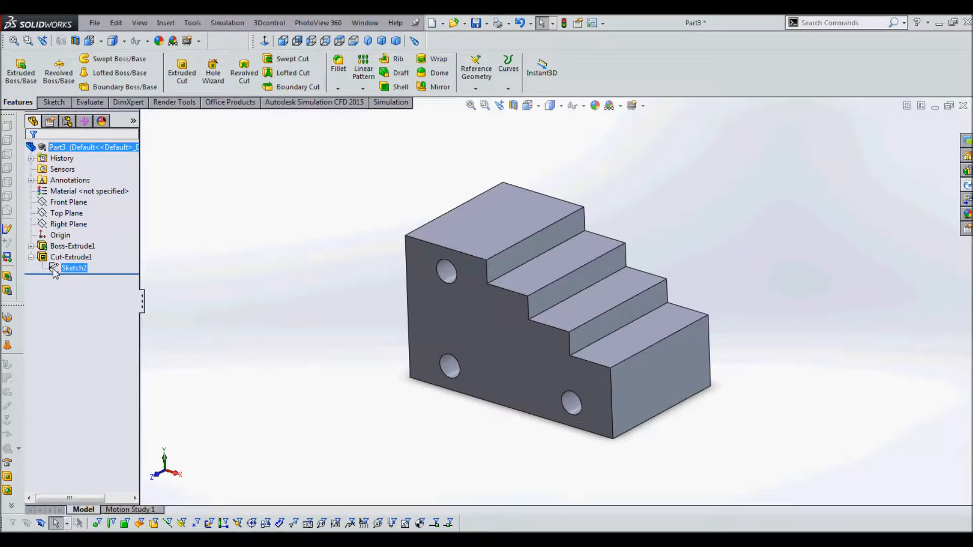
pyautogui.click(55, 272)
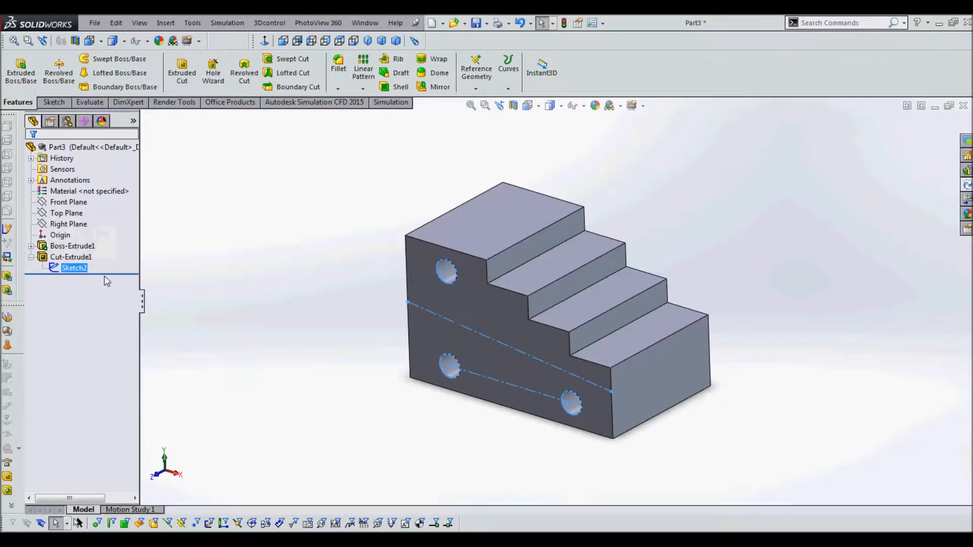
pyautogui.click(67, 268)
pyautogui.click(66, 267)
pyautogui.click(53, 272)
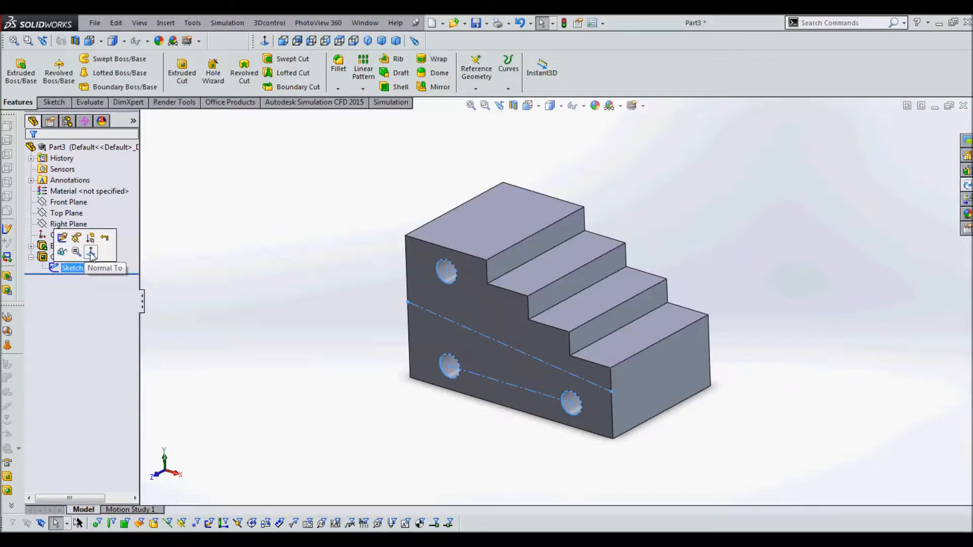
pyautogui.click(62, 253)
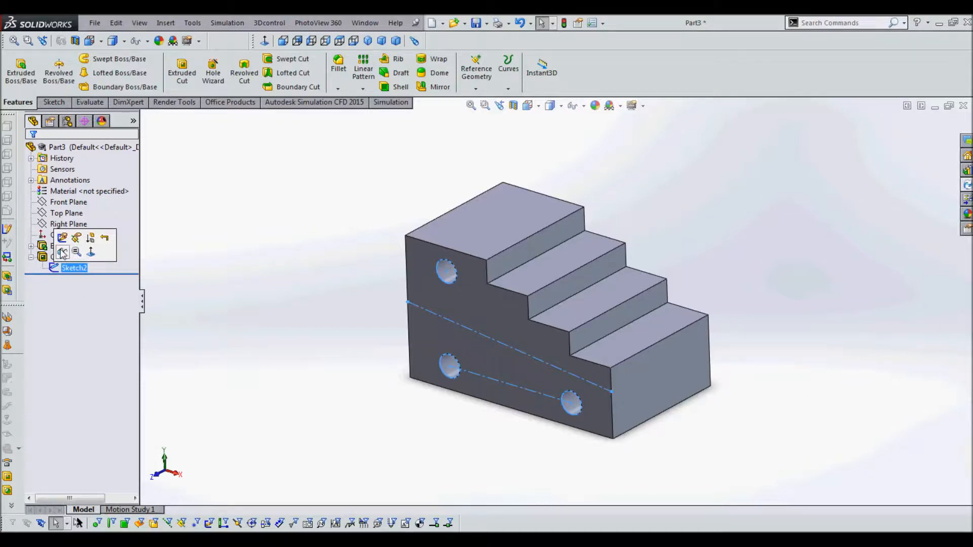
pyautogui.click(54, 267)
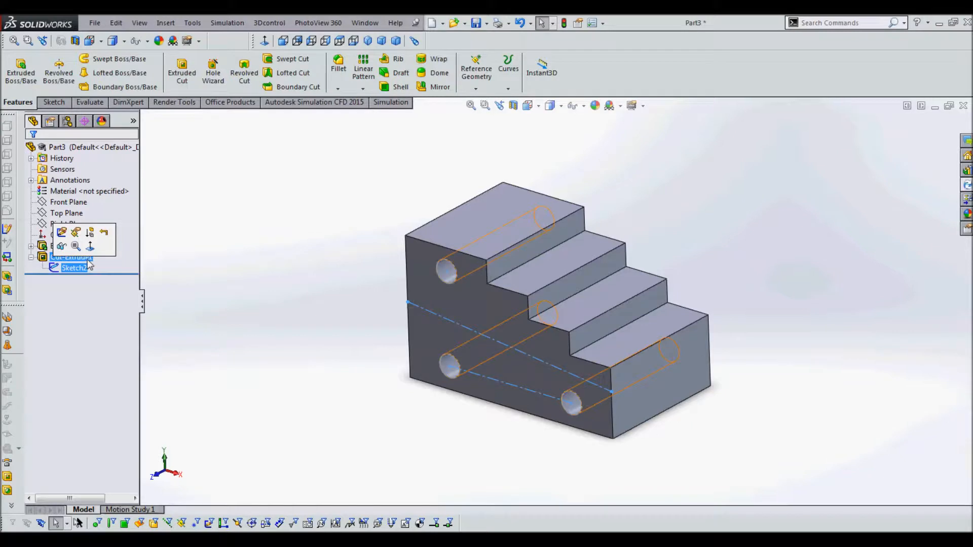
pyautogui.click(184, 298)
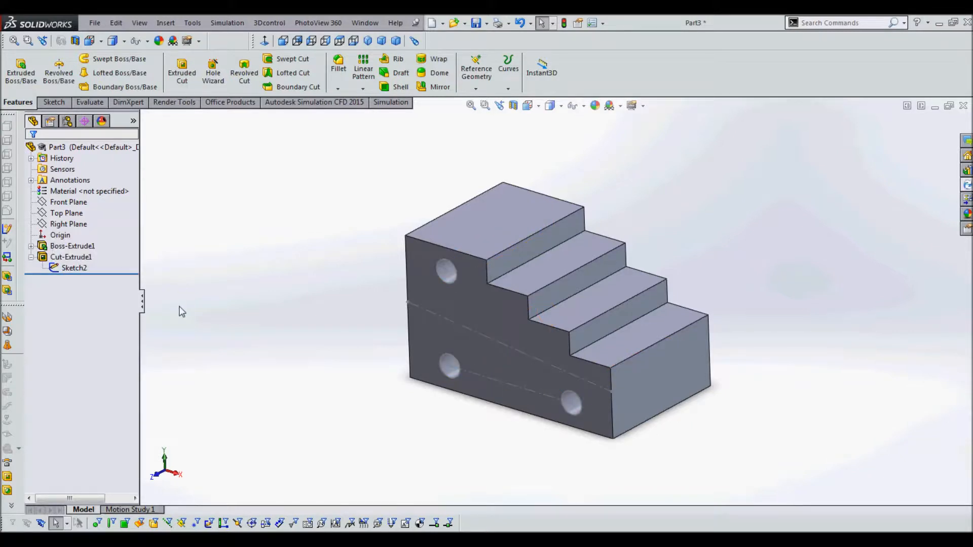
# Look at the sketch nested under Boss-Extrude1 and collapse both extrude features in the feature tree
pyautogui.click(61, 270)
pyautogui.click(31, 246)
pyautogui.click(57, 257)
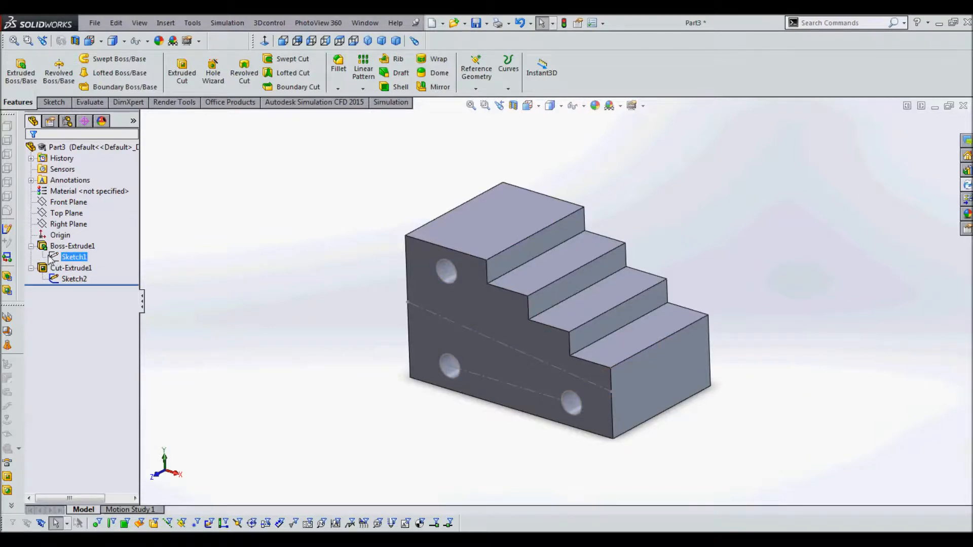
pyautogui.click(30, 246)
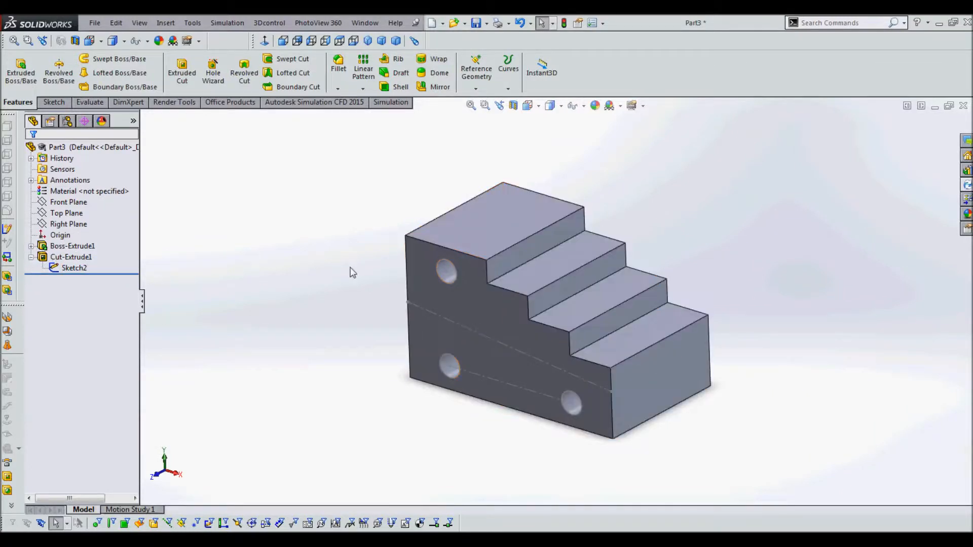
pyautogui.moveTo(273, 236)
pyautogui.mouseDown(button='middle')
pyautogui.moveTo(289, 206)
pyautogui.moveTo(273, 234)
pyautogui.moveTo(243, 252)
pyautogui.mouseUp(button='middle')
pyautogui.click(31, 257)
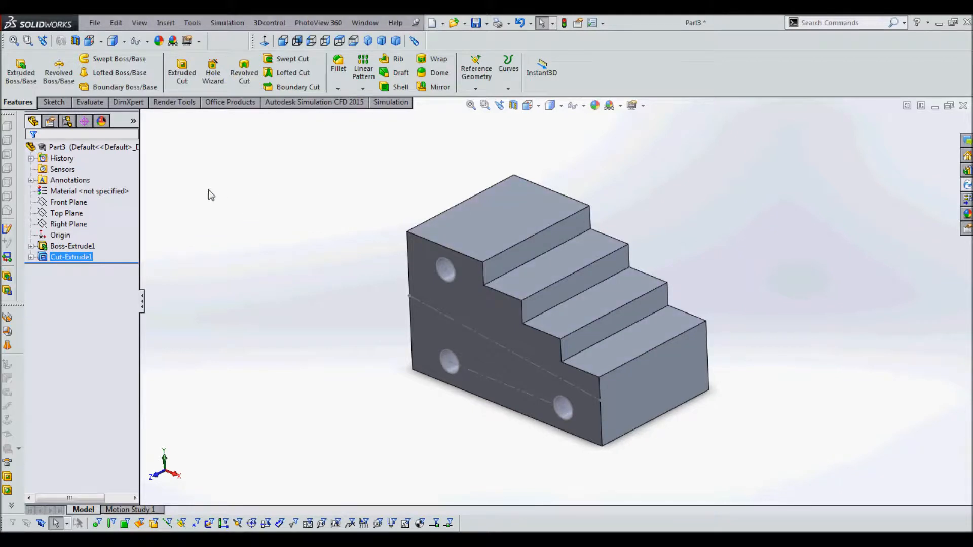
# Start a new sketch on the block's tall left end face and view it Normal To
pyautogui.click(55, 102)
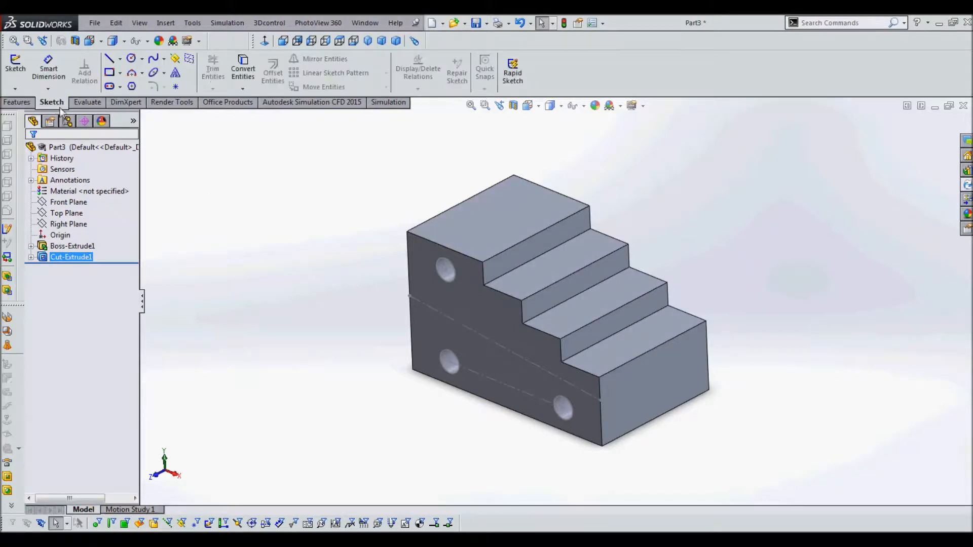
pyautogui.click(16, 65)
pyautogui.moveTo(274, 341); pyautogui.dragTo(393, 245, button='middle')
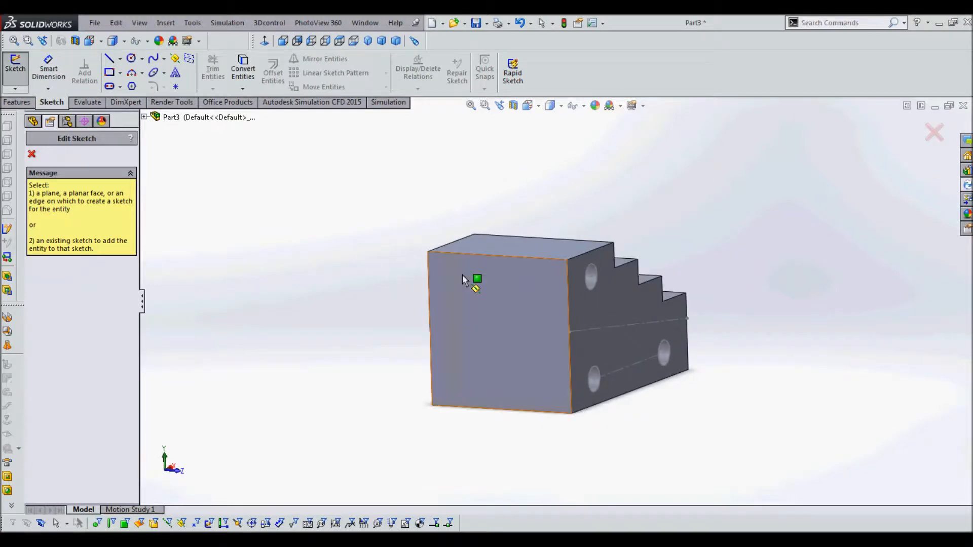
pyautogui.click(496, 288)
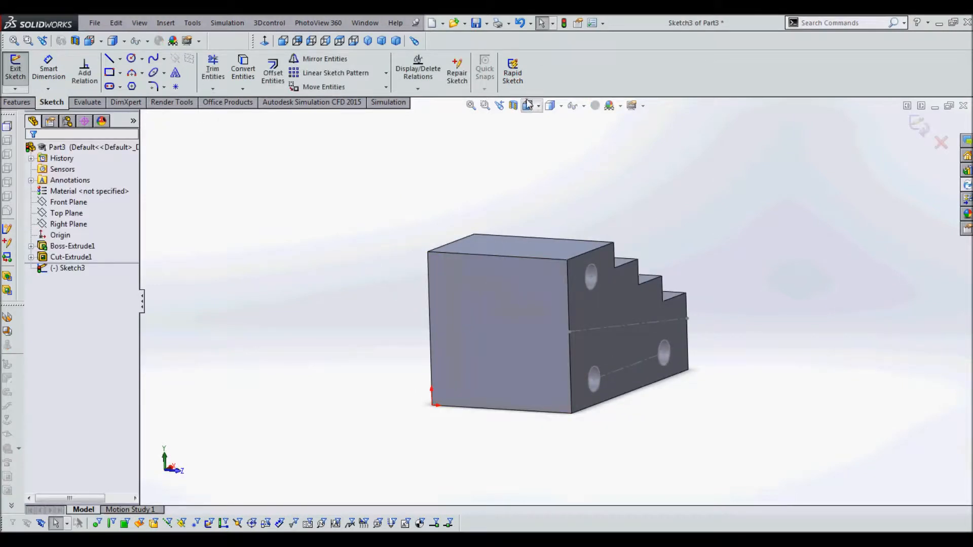
pyautogui.click(528, 105)
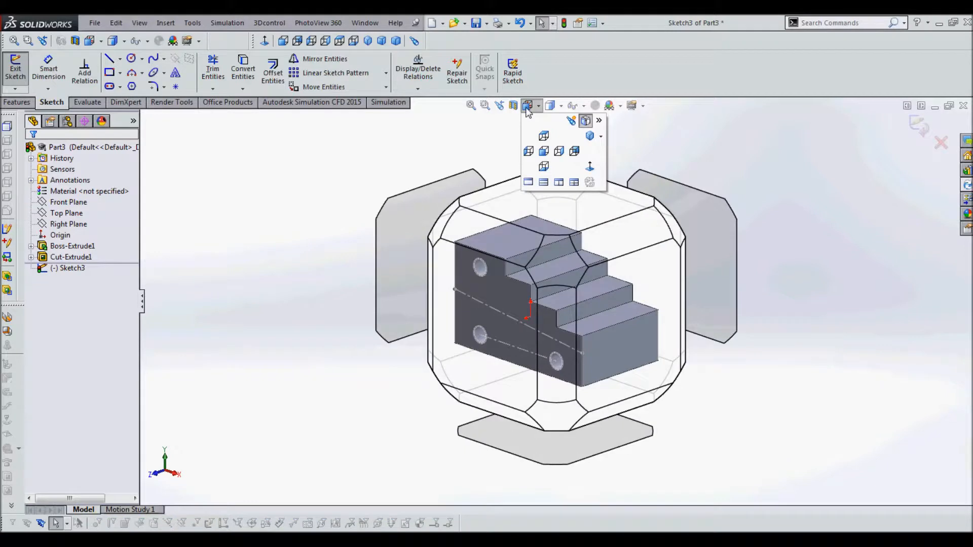
pyautogui.click(591, 168)
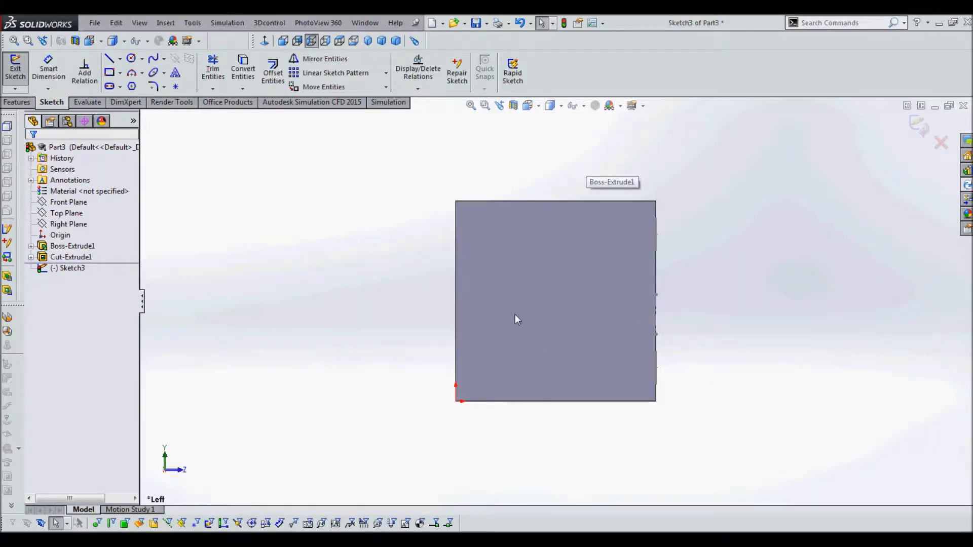
pyautogui.scroll(-2, 499, 220)
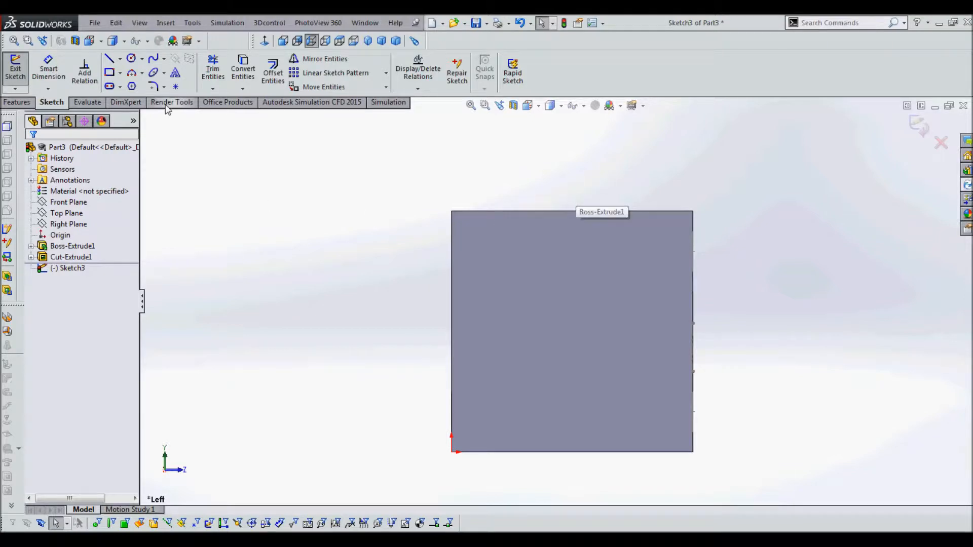
# Sketch a corner rectangle about .97 in wide and 1.14 in high, starting above the end face and ending inside it
pyautogui.click(110, 74)
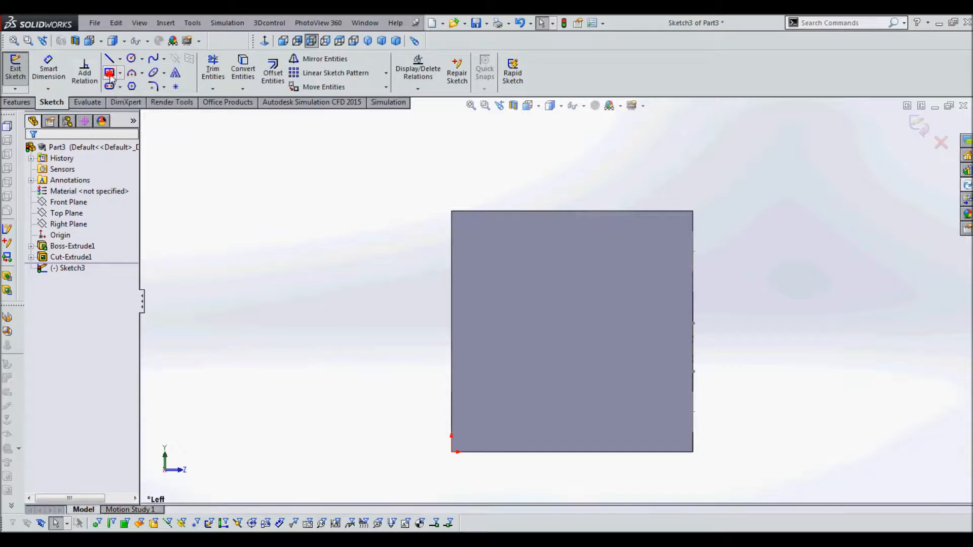
pyautogui.click(499, 128)
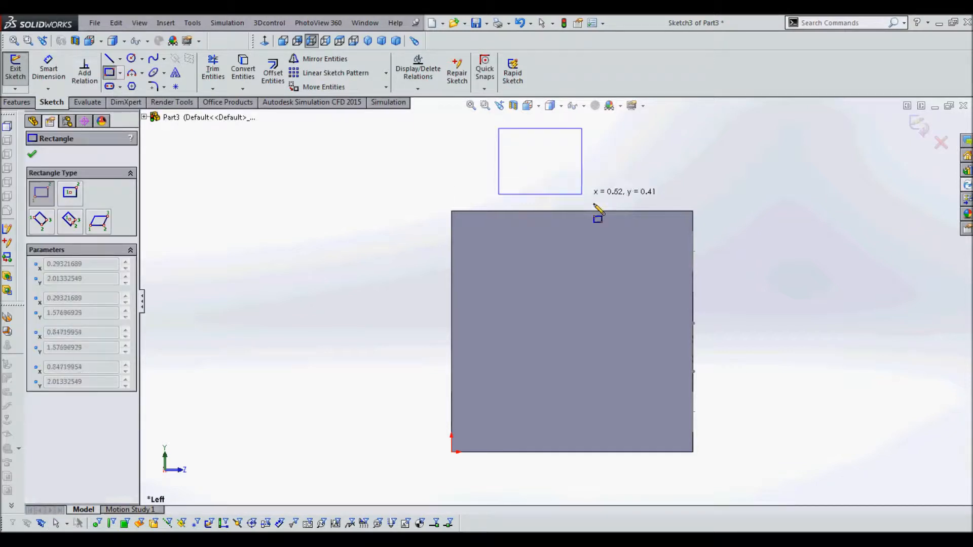
pyautogui.click(655, 312)
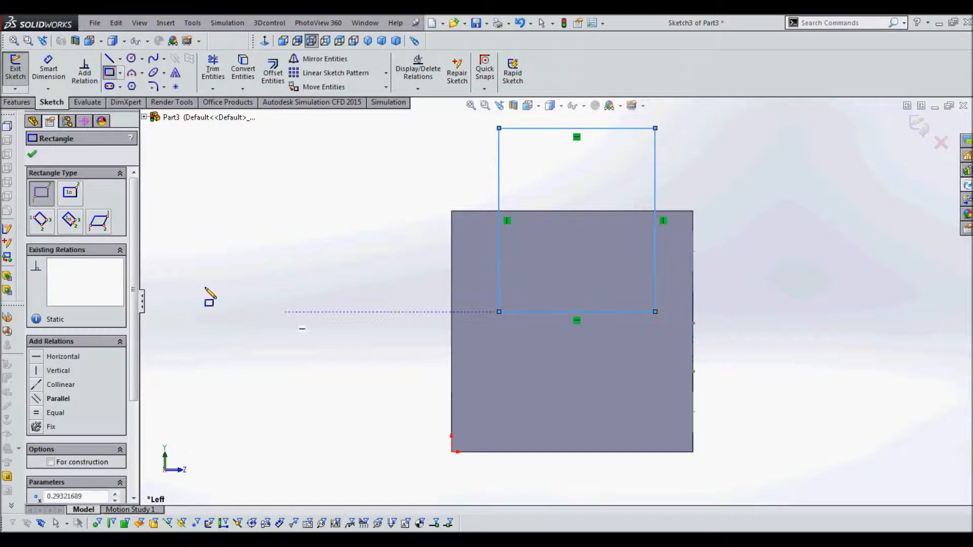
# Dimension the rectangle 1 in wide and 1 in high
pyautogui.click(51, 75)
pyautogui.click(528, 312)
pyautogui.click(568, 361)
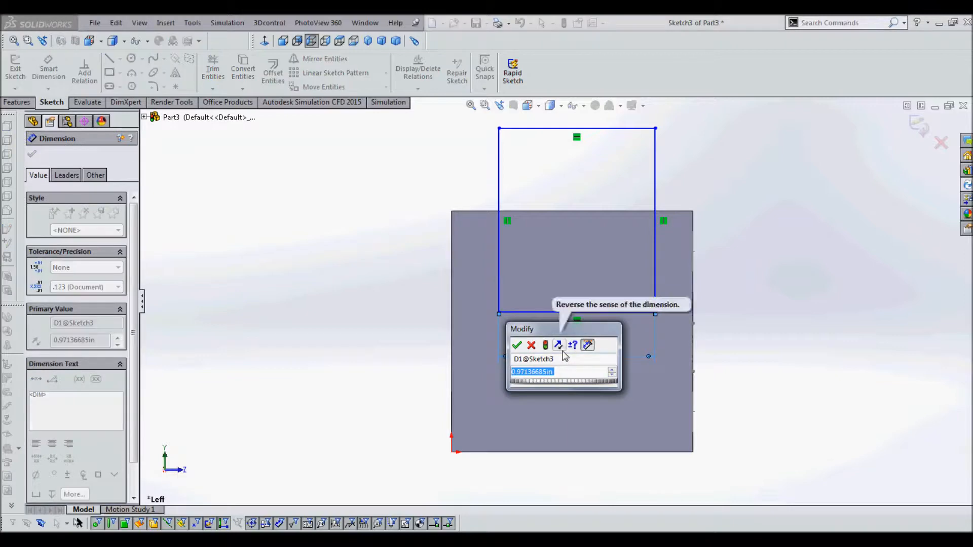
pyautogui.write('1')
pyautogui.press('Return')
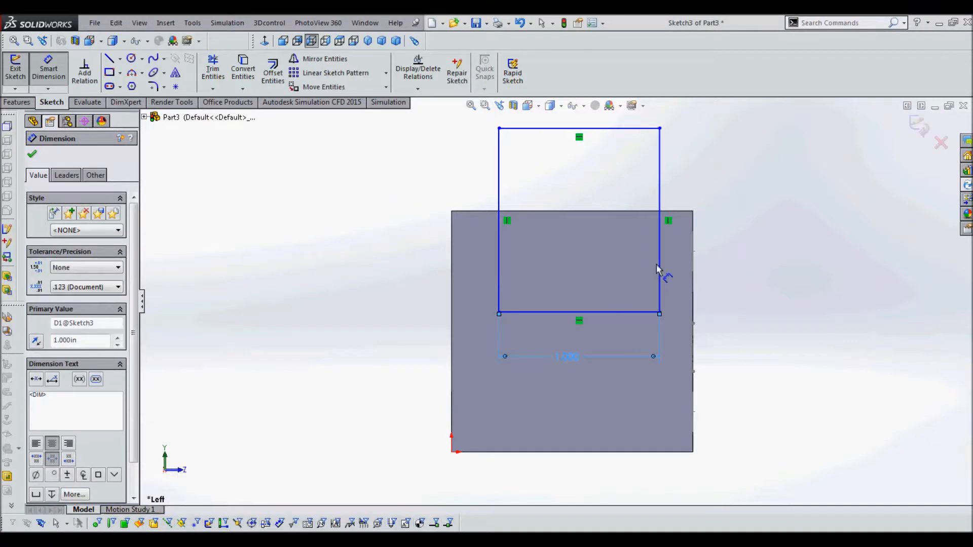
pyautogui.click(658, 264)
pyautogui.click(742, 276)
pyautogui.write('1')
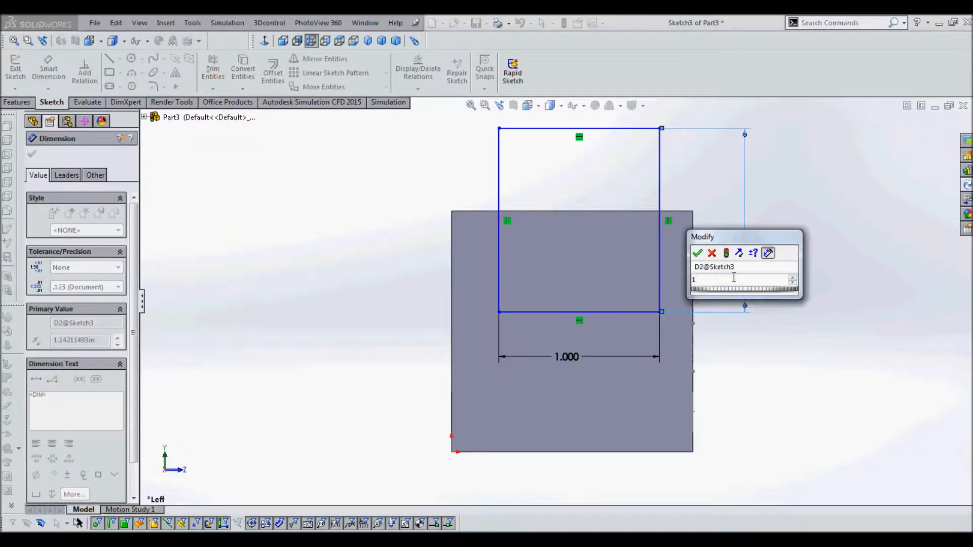
pyautogui.press('Return')
# Add a Vertical relation between the midpoints of the rectangle's lower edge and the end face's bottom edge
pyautogui.scroll(1, 437, 215)
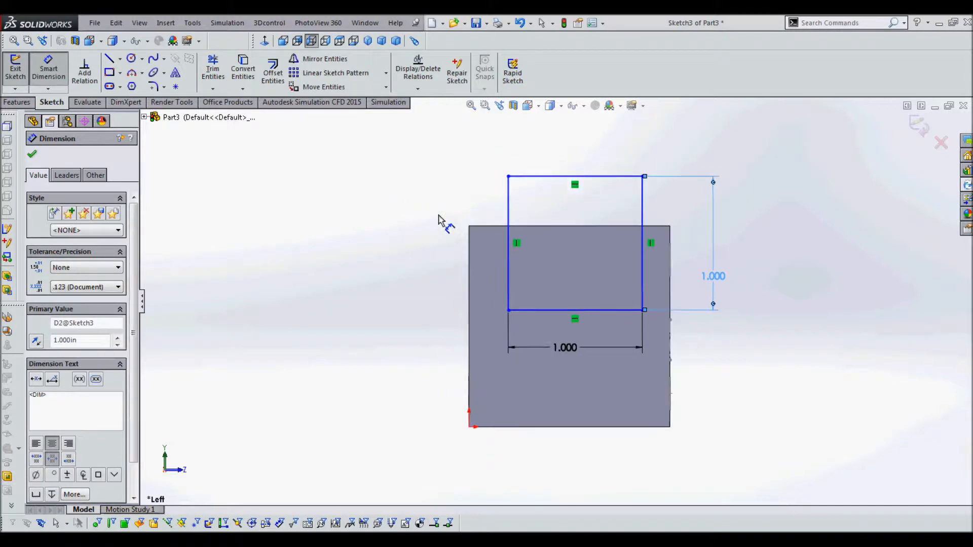
pyautogui.scroll(-1, 525, 227)
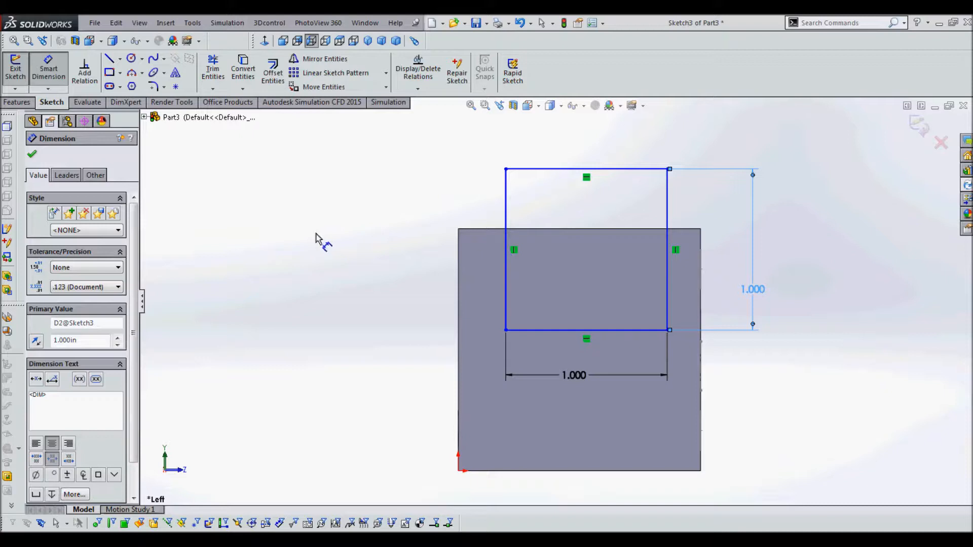
pyautogui.click(418, 91)
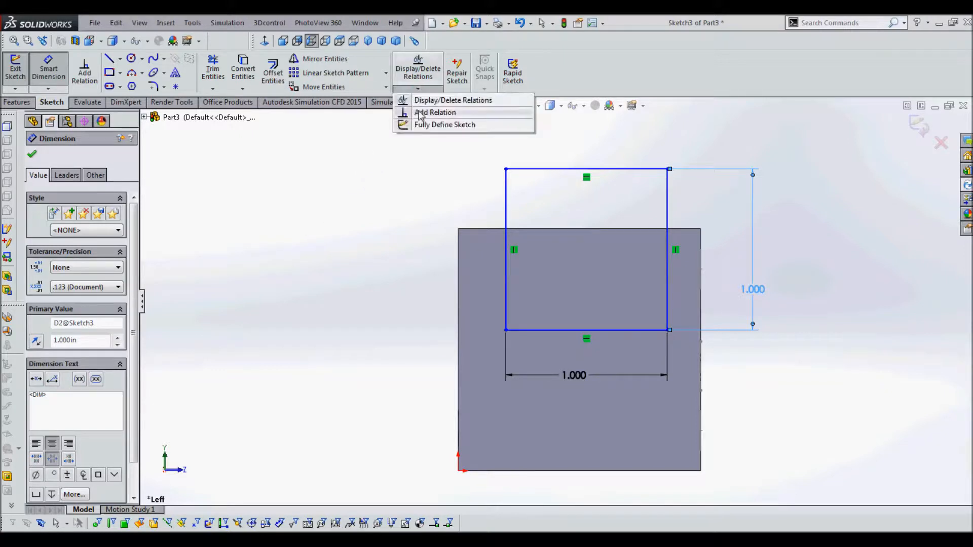
pyautogui.click(424, 112)
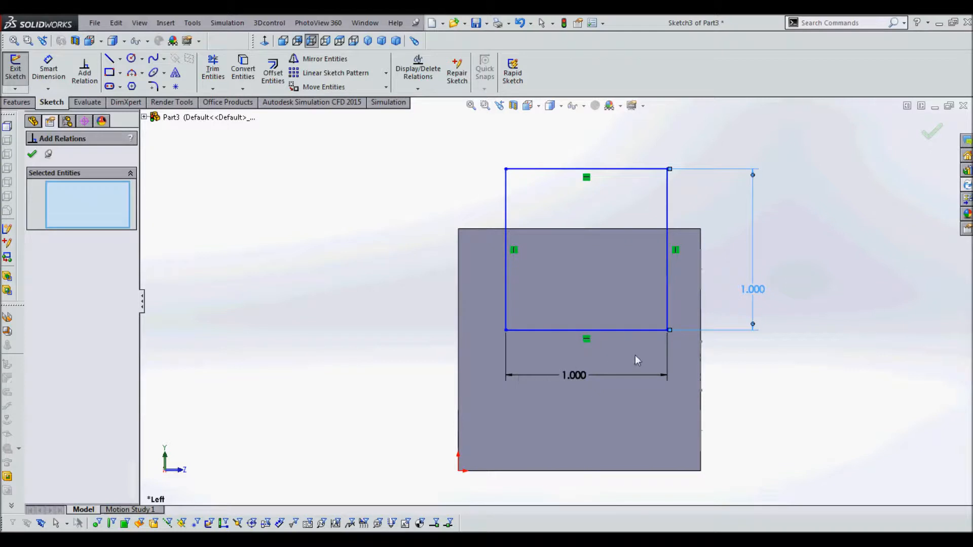
pyautogui.rightClick(623, 332)
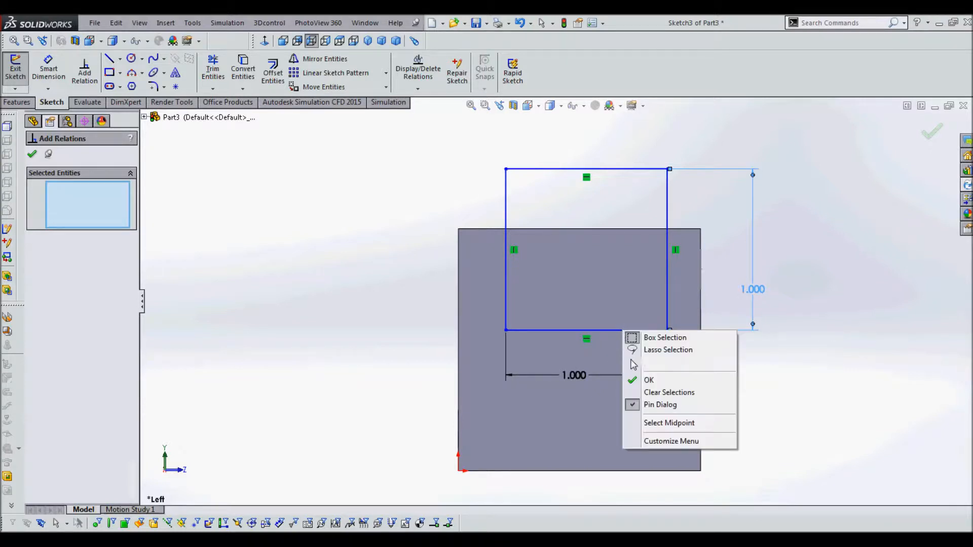
pyautogui.click(661, 424)
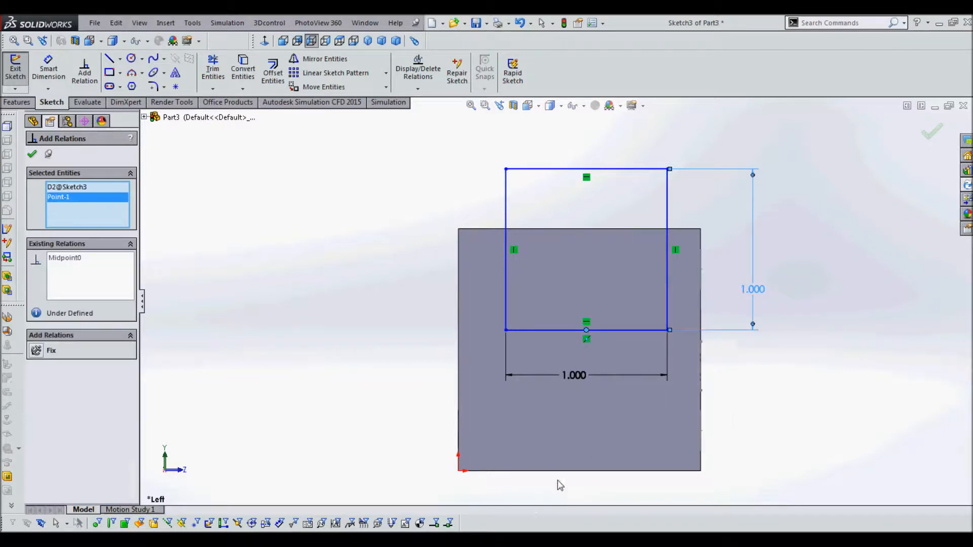
pyautogui.rightClick(541, 477)
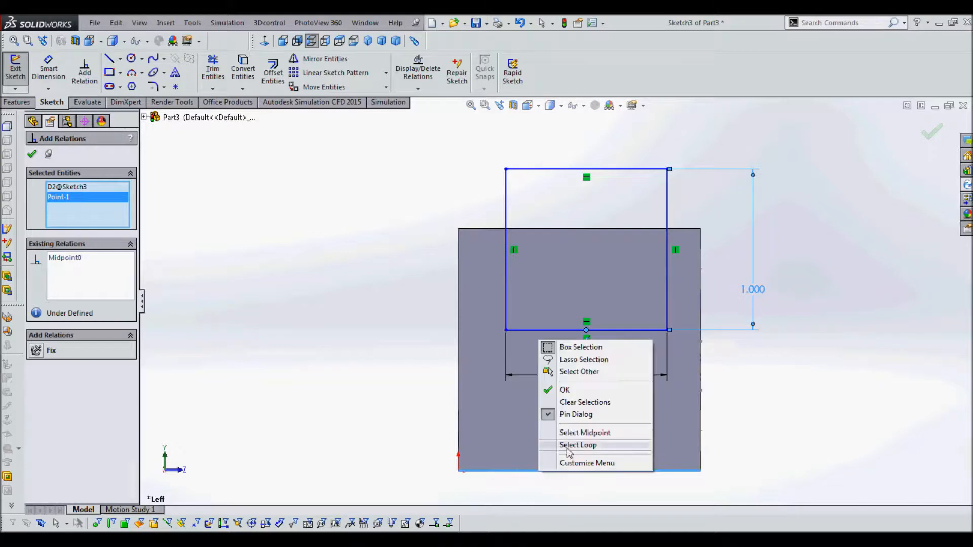
pyautogui.click(561, 433)
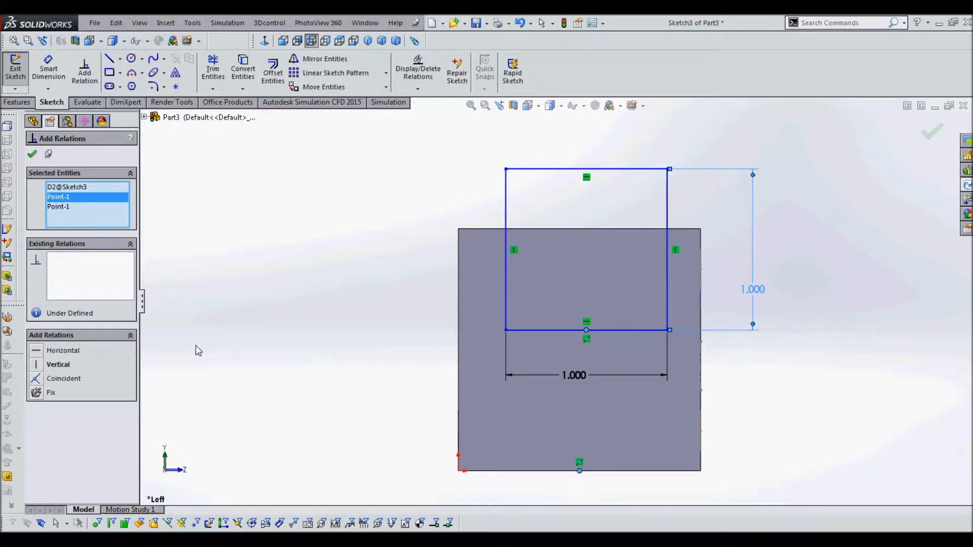
pyautogui.click(37, 364)
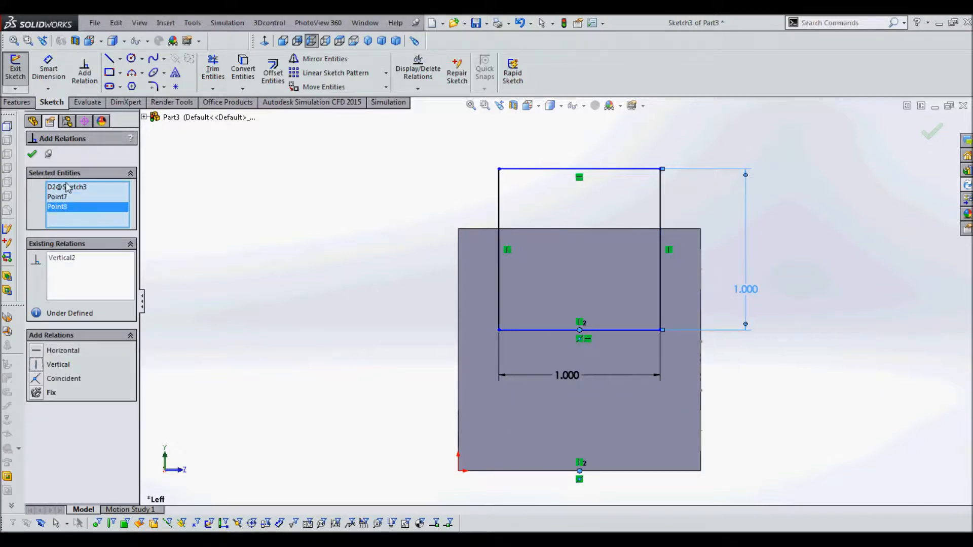
pyautogui.click(33, 155)
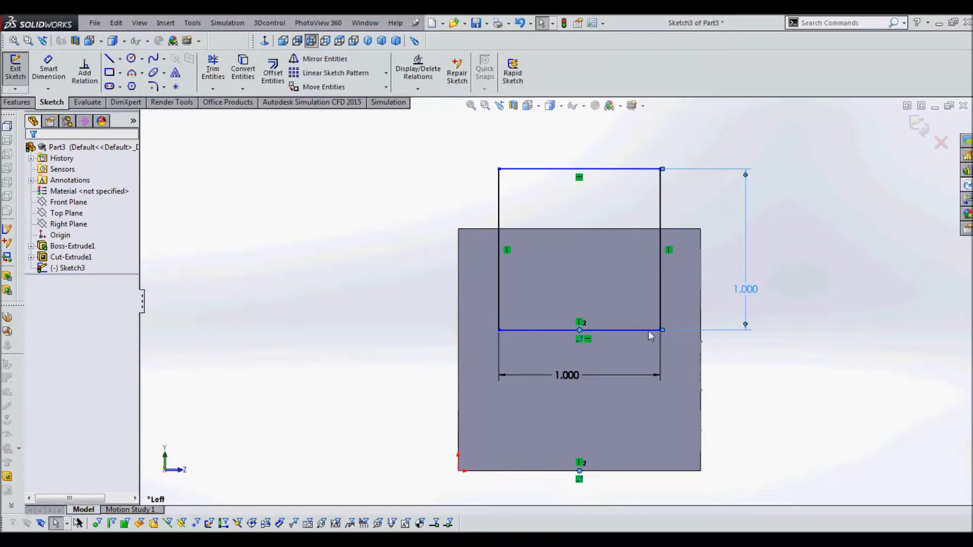
# Move the rectangle slightly upward on the end face by its lower-right corner
pyautogui.click(661, 330)
pyautogui.click(814, 333)
pyautogui.moveTo(662, 328); pyautogui.dragTo(661, 316)
pyautogui.click(814, 417)
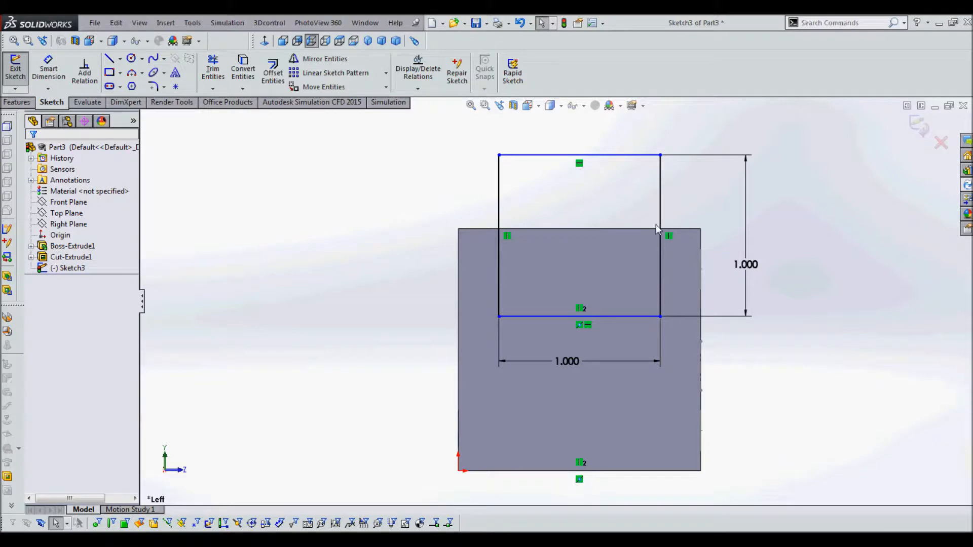
# Dimension the rectangle's top edge .5 in above the end face's top edge
pyautogui.click(43, 81)
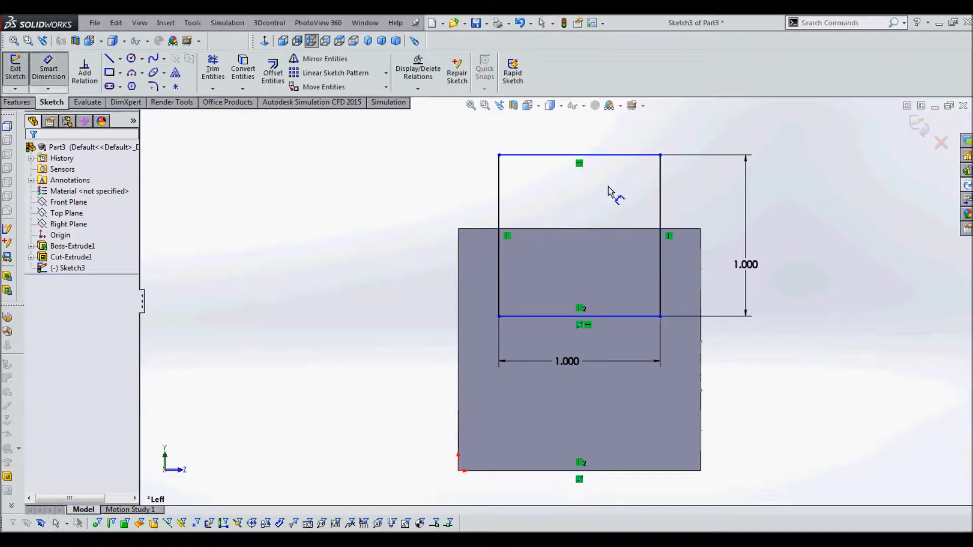
pyautogui.click(629, 155)
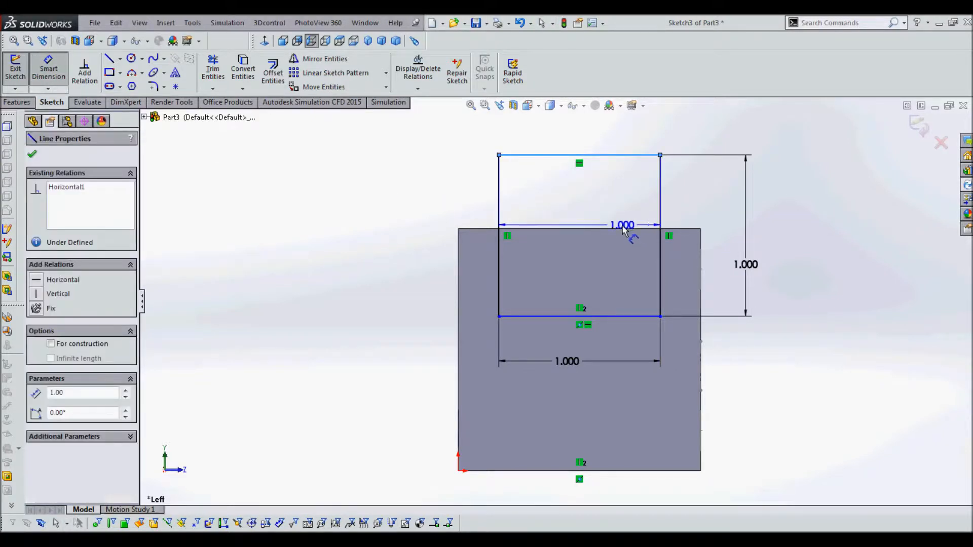
pyautogui.click(622, 229)
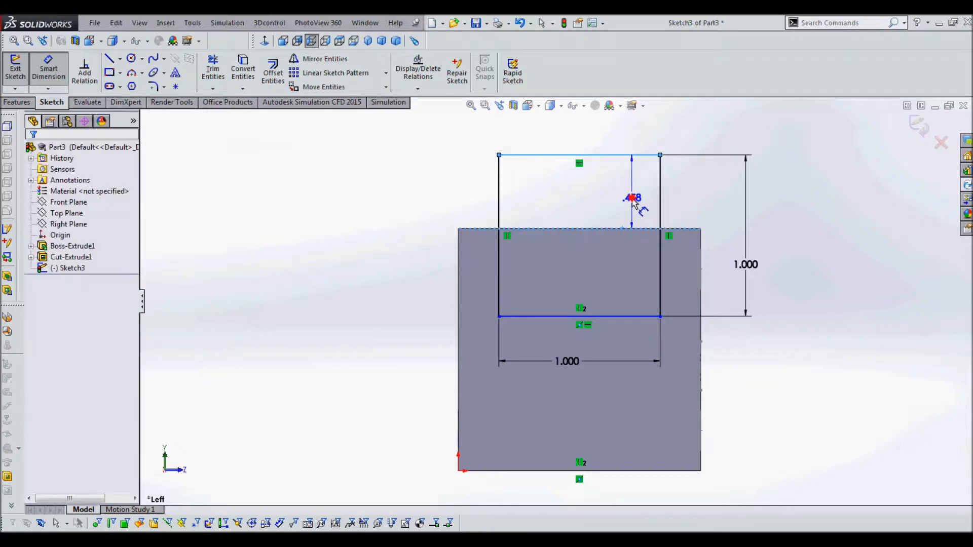
pyautogui.click(634, 206)
pyautogui.write('.5')
pyautogui.press('Return')
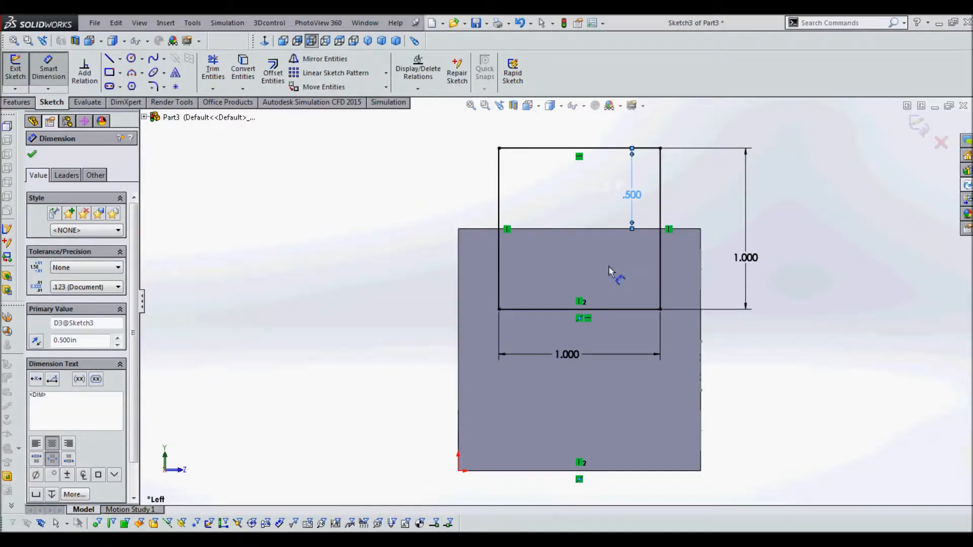
# Set the rectangle's height above the end face's top edge to .375 in and exit the sketch
pyautogui.doubleClick(633, 196)
pyautogui.write('.375')
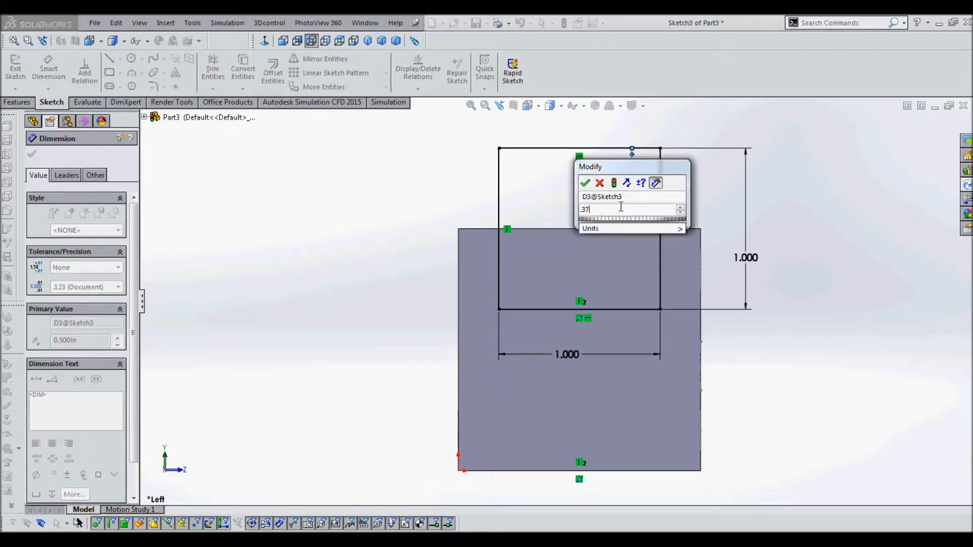
pyautogui.press('Return')
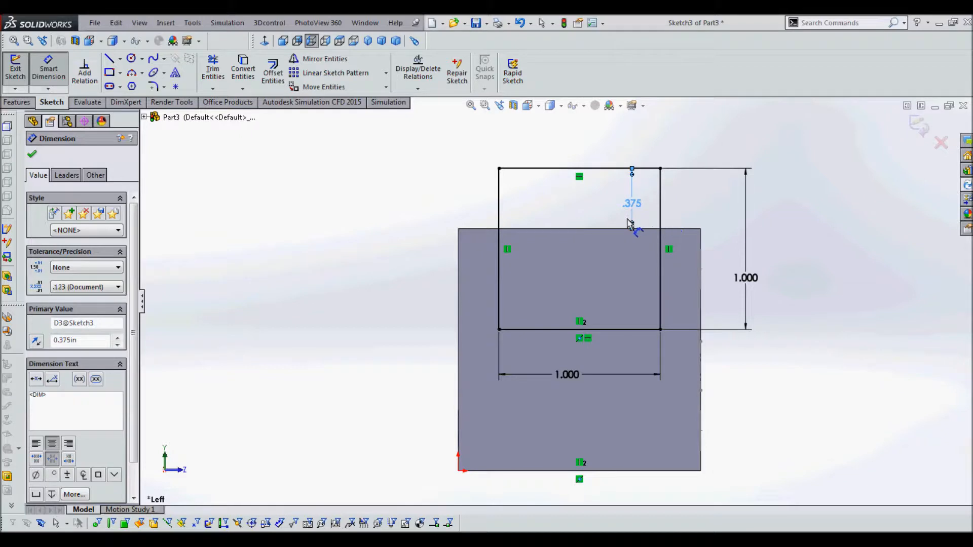
pyautogui.click(919, 125)
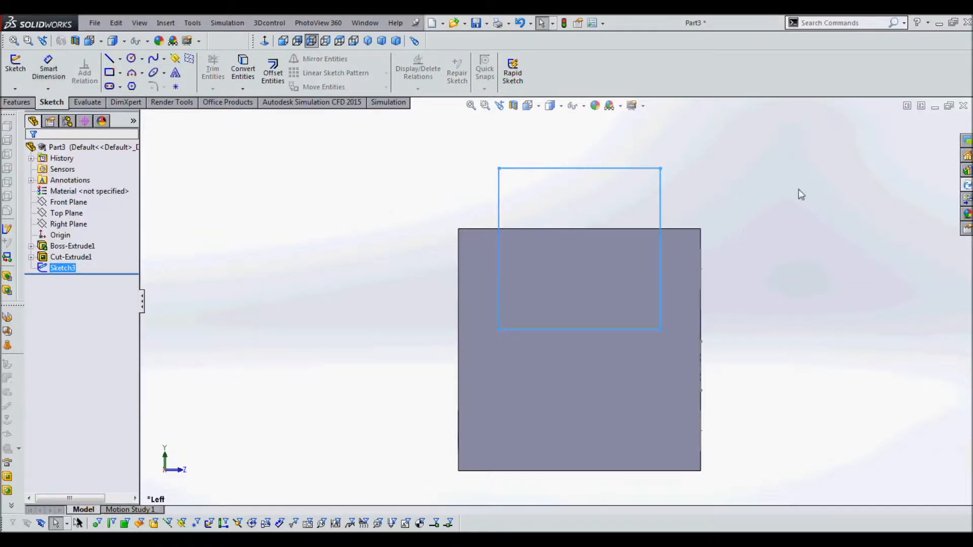
# Start an Extruded Cut using the 1 in square sketch on the end face as its profile
pyautogui.moveTo(821, 186); pyautogui.dragTo(682, 225, button='middle')
pyautogui.press('f')
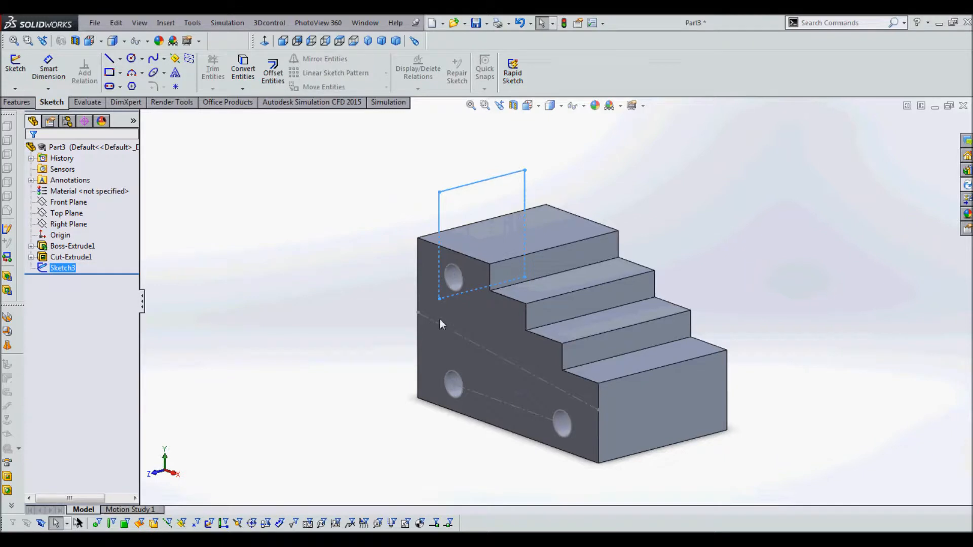
pyautogui.moveTo(553, 348); pyautogui.dragTo(570, 338, button='middle')
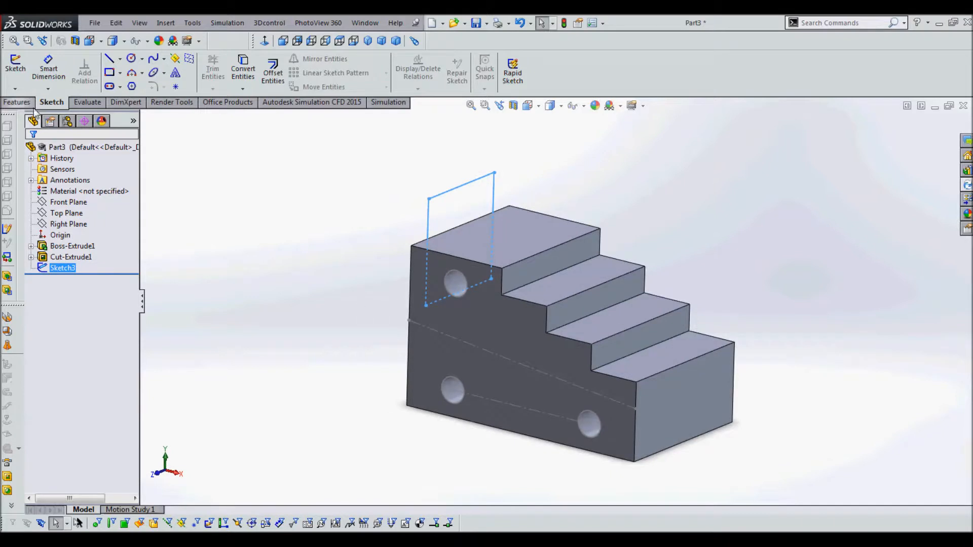
pyautogui.click(17, 101)
pyautogui.click(273, 286)
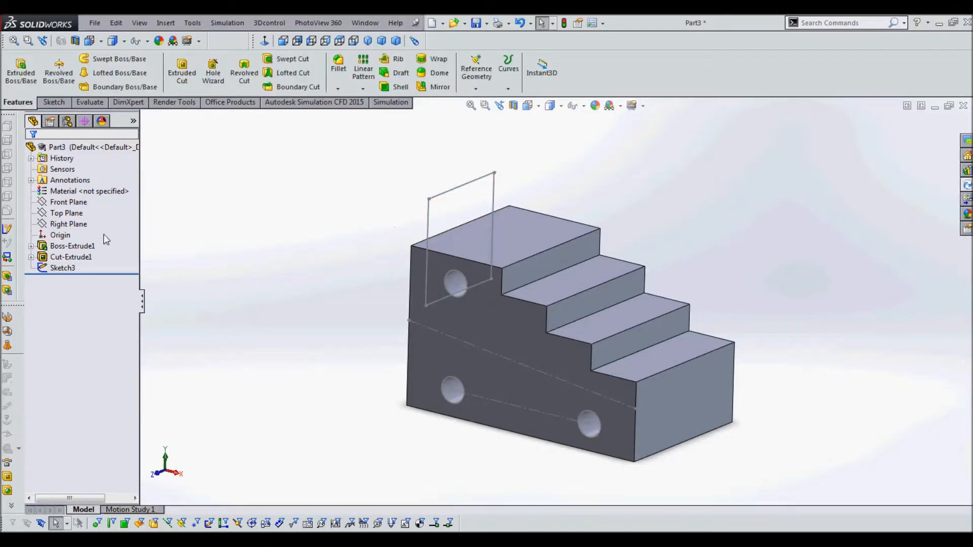
pyautogui.click(63, 268)
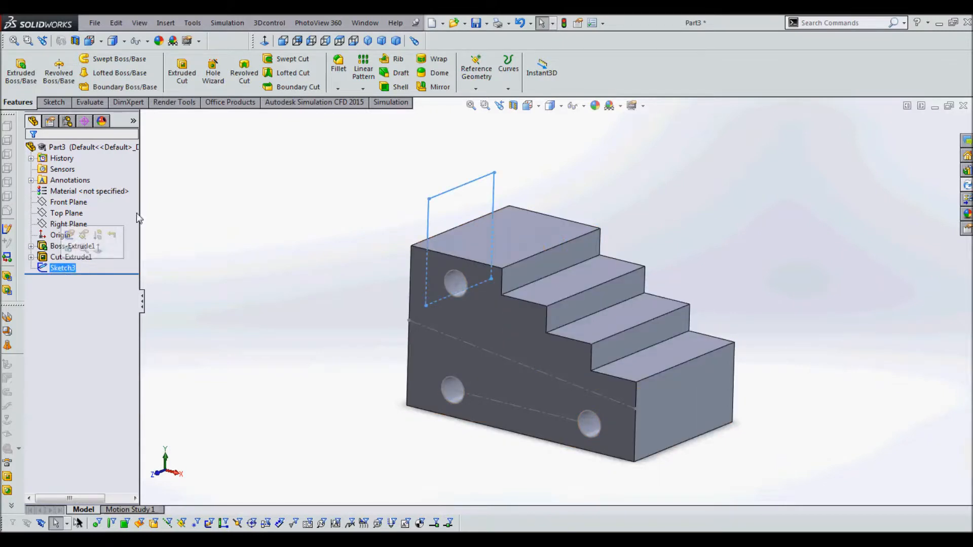
pyautogui.click(171, 72)
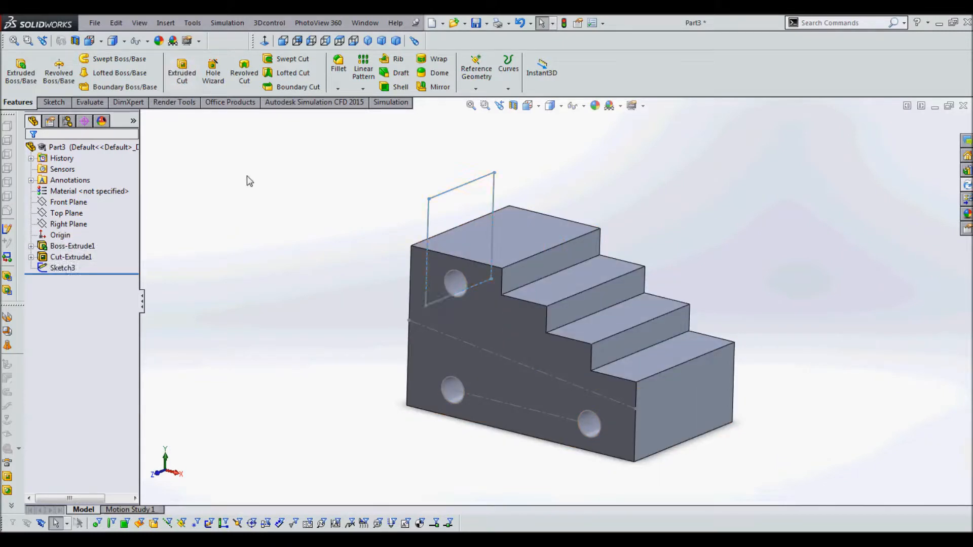
pyautogui.click(182, 70)
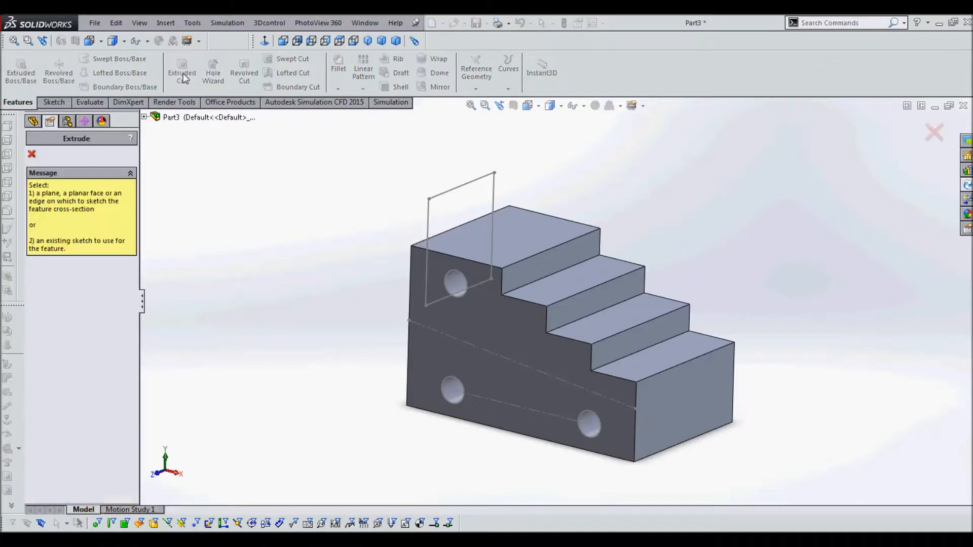
pyautogui.click(441, 193)
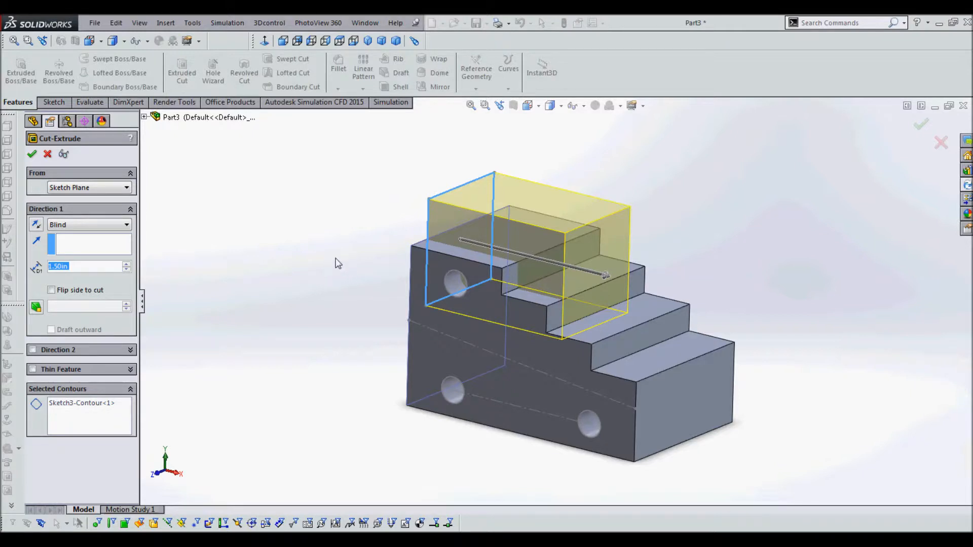
# Set the cut direction along the sloped construction line on the block's side face
pyautogui.moveTo(348, 319); pyautogui.dragTo(397, 311, button='middle')
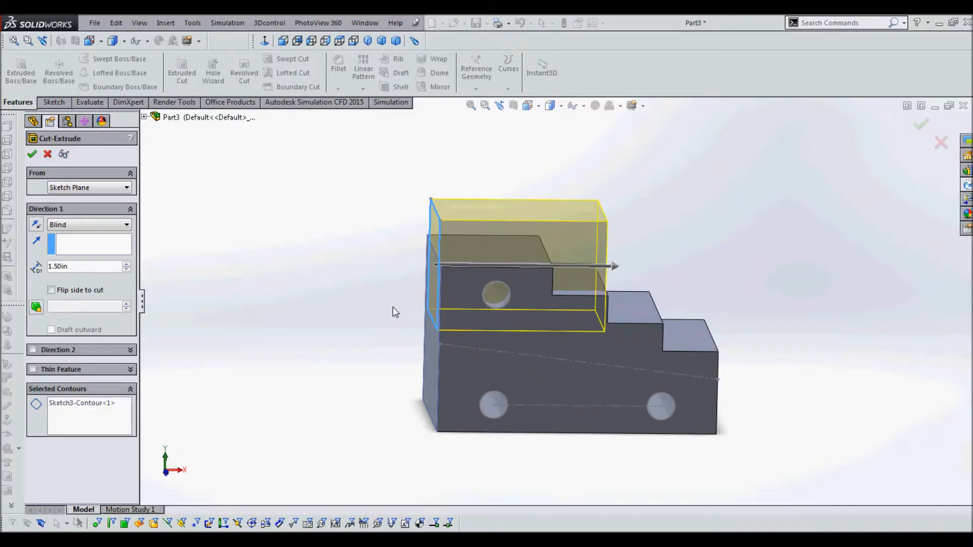
pyautogui.moveTo(397, 276)
pyautogui.mouseDown(button='middle')
pyautogui.moveTo(393, 246)
pyautogui.moveTo(373, 226)
pyautogui.moveTo(394, 234)
pyautogui.moveTo(385, 267)
pyautogui.mouseUp(button='middle')
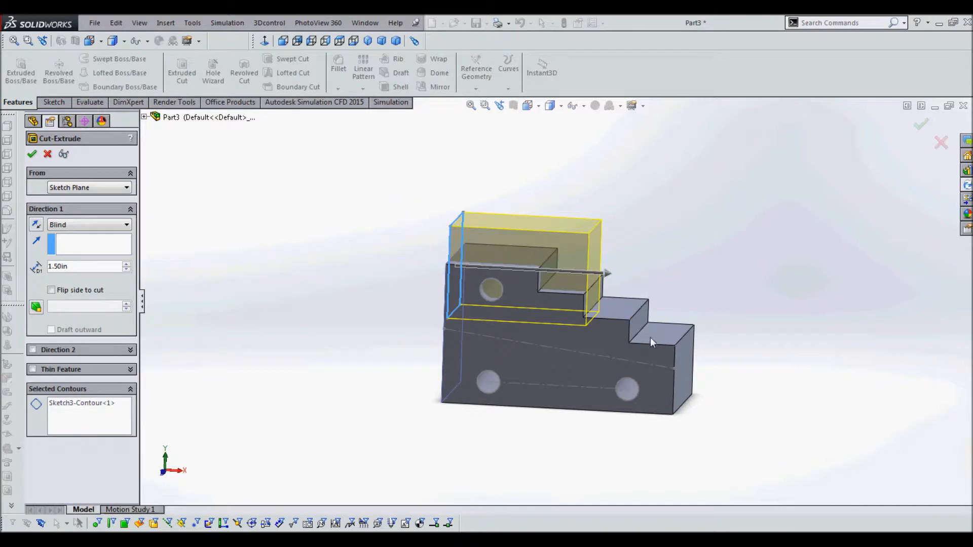
pyautogui.click(90, 243)
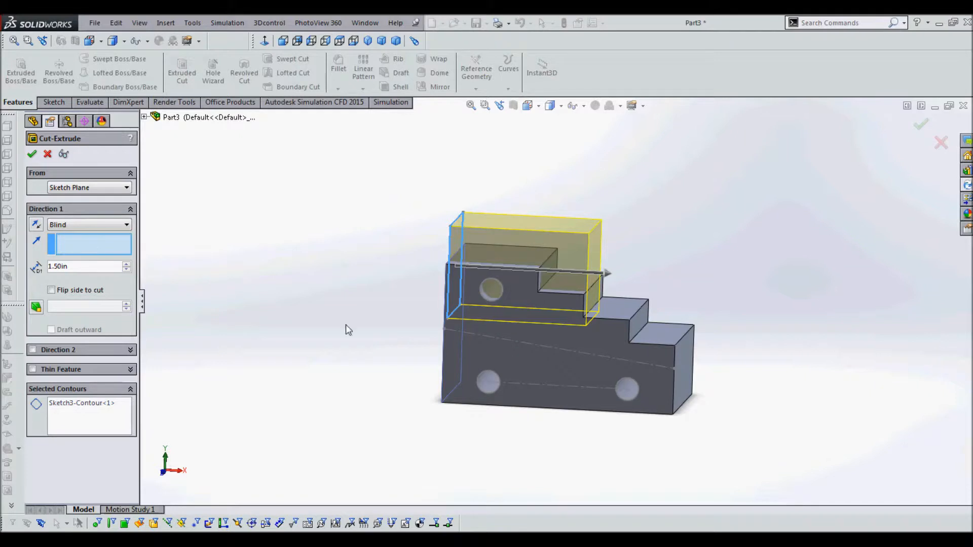
pyautogui.moveTo(536, 342); pyautogui.dragTo(511, 353, button='middle')
pyautogui.click(510, 348)
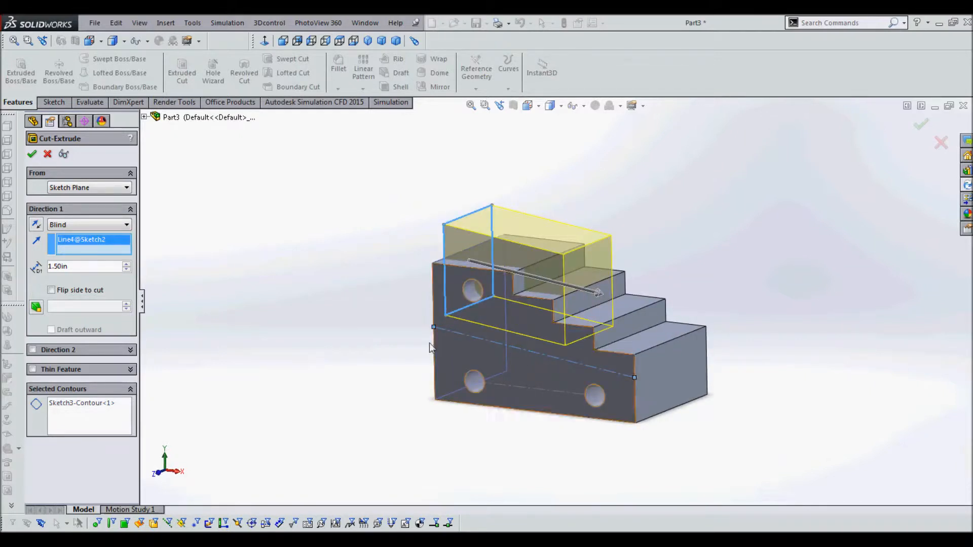
pyautogui.moveTo(360, 353); pyautogui.dragTo(373, 327, button='middle')
pyautogui.moveTo(551, 334); pyautogui.dragTo(289, 306, button='middle')
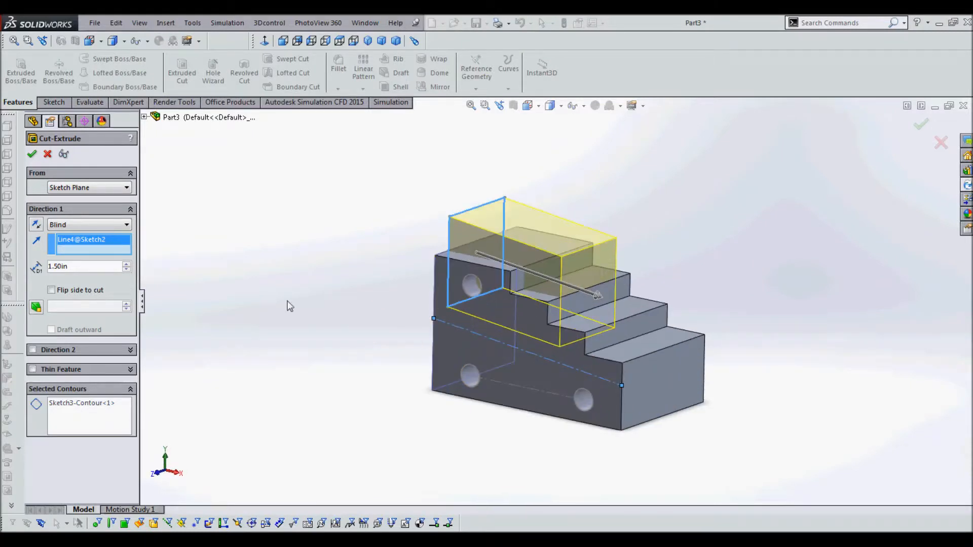
# Set the cut's end condition to Through All and create the sloped channel through the steps
pyautogui.click(95, 224)
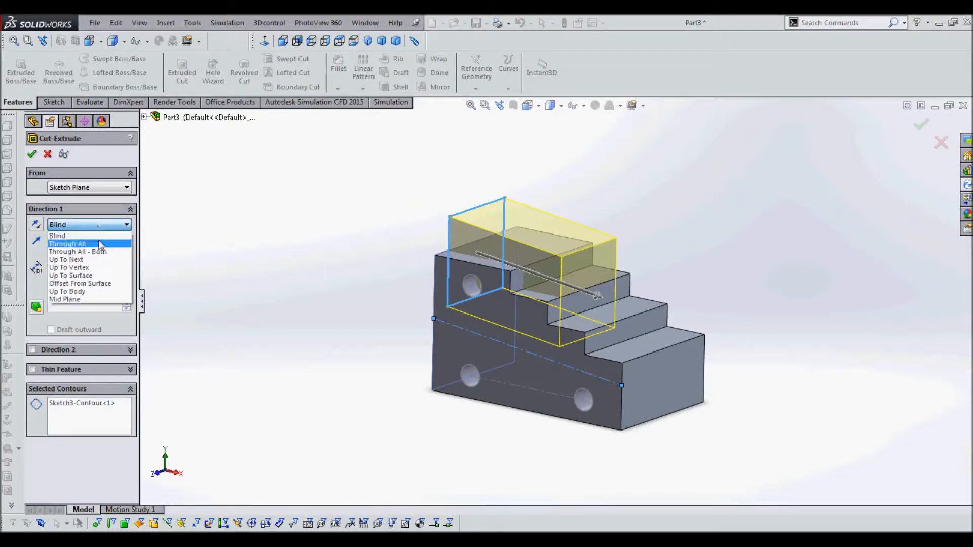
pyautogui.click(100, 244)
pyautogui.moveTo(252, 330); pyautogui.dragTo(284, 302, button='middle')
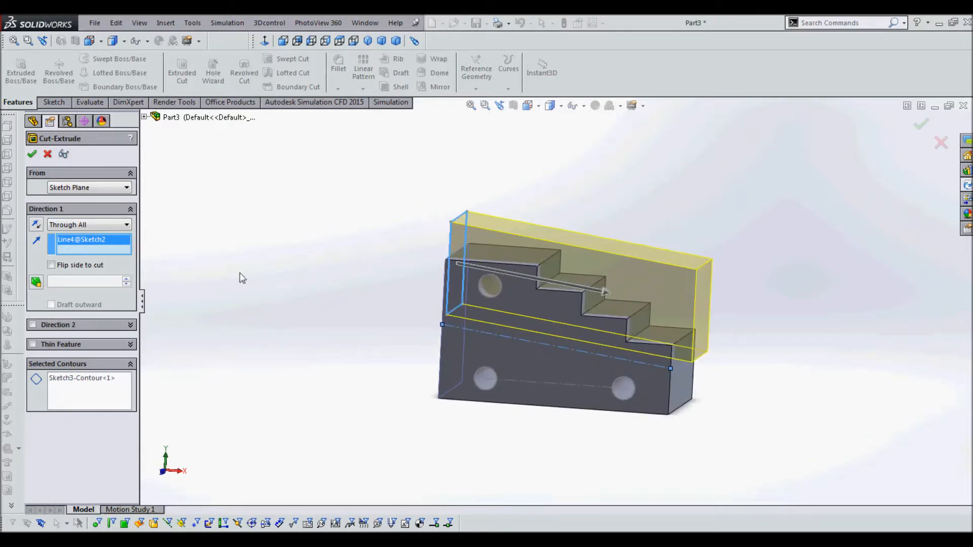
pyautogui.click(32, 154)
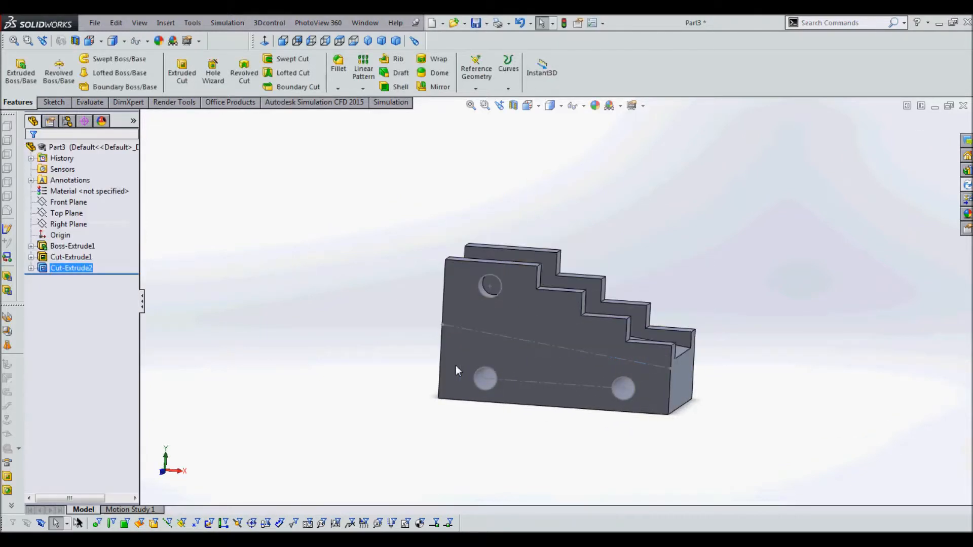
# Hide Sketch2, the hole sketch with the construction lines on the block's side face
pyautogui.moveTo(625, 267); pyautogui.dragTo(607, 278, button='middle')
pyautogui.click(425, 300)
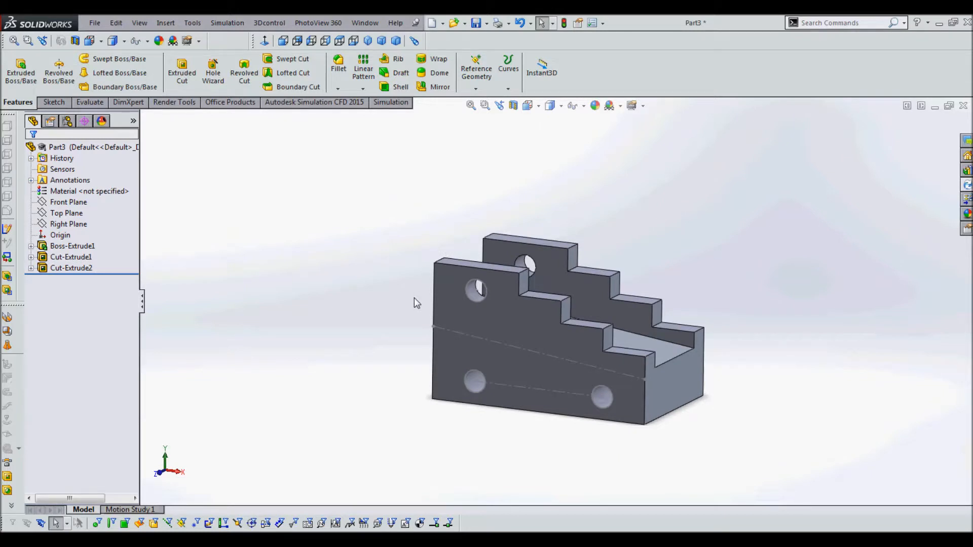
pyautogui.click(541, 353)
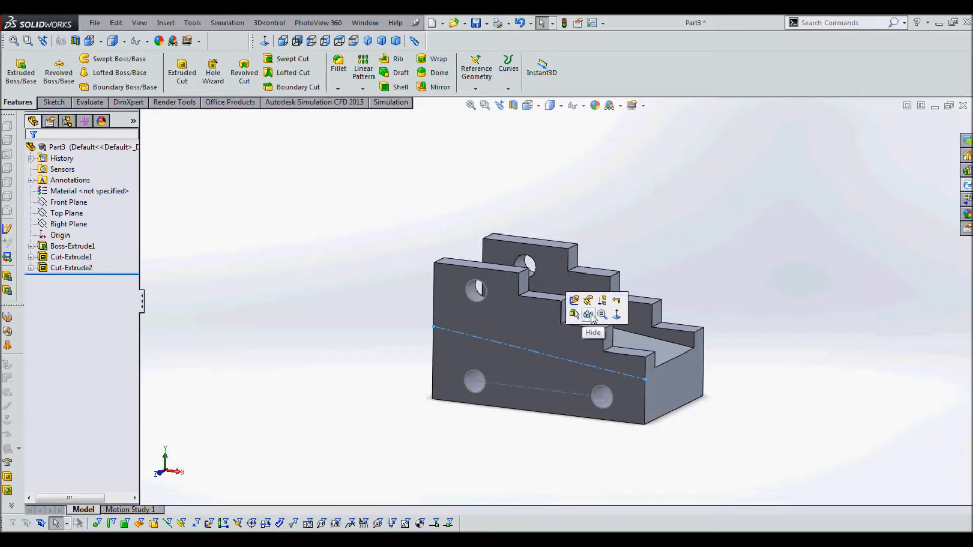
pyautogui.click(384, 318)
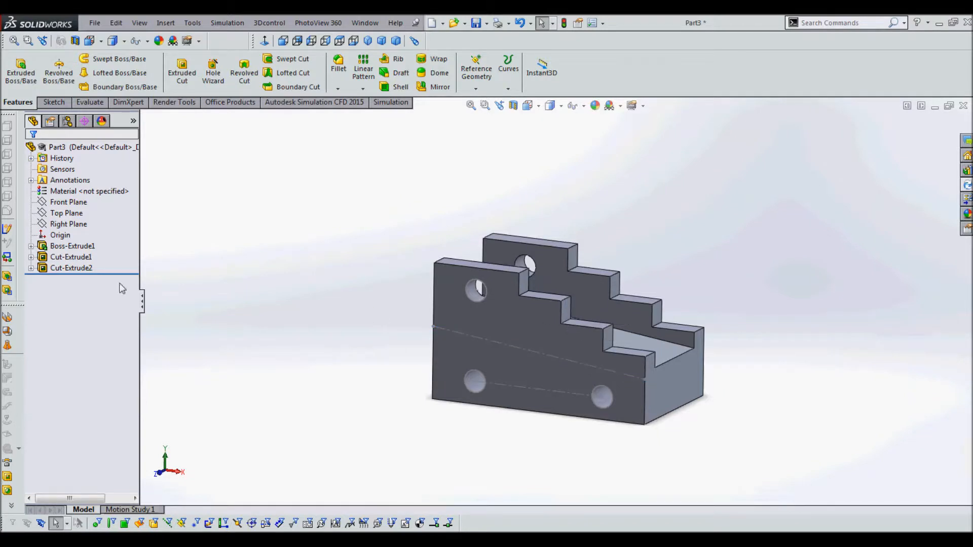
pyautogui.click(59, 247)
pyautogui.click(31, 257)
pyautogui.click(71, 268)
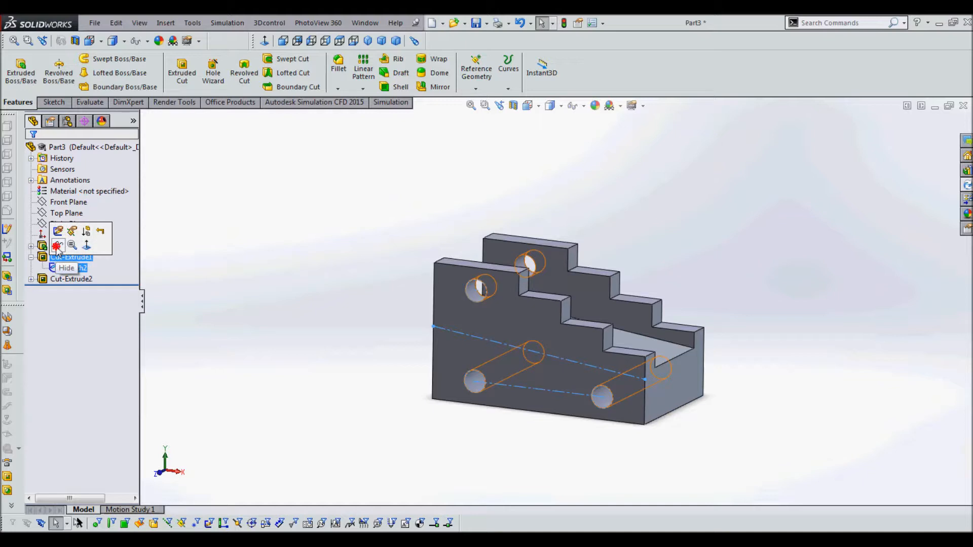
pyautogui.click(57, 247)
pyautogui.moveTo(555, 344)
pyautogui.mouseDown(button='middle')
pyautogui.moveTo(550, 365)
pyautogui.moveTo(550, 347)
pyautogui.moveTo(545, 357)
pyautogui.mouseUp(button='middle')
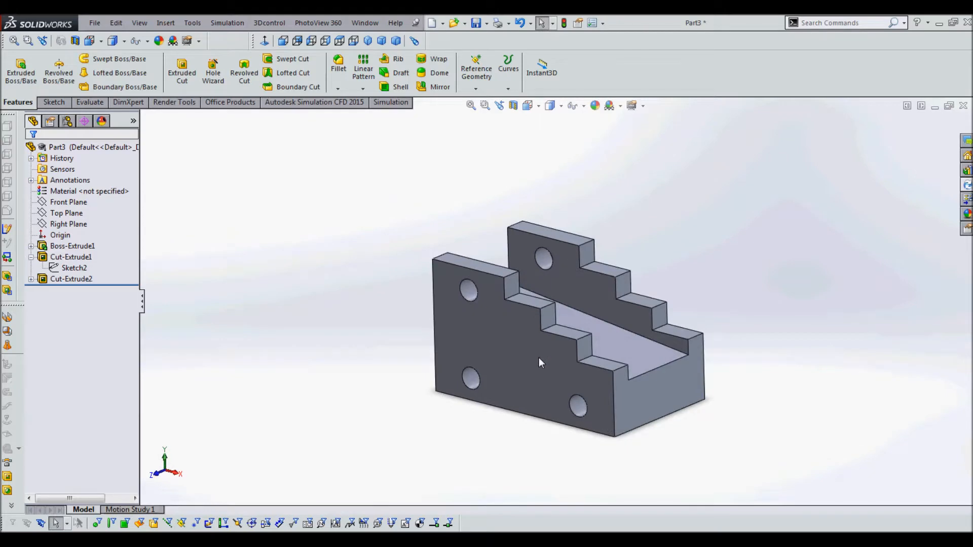
# Save the part on the Desktop as "cannon base"
pyautogui.click(95, 22)
pyautogui.click(123, 135)
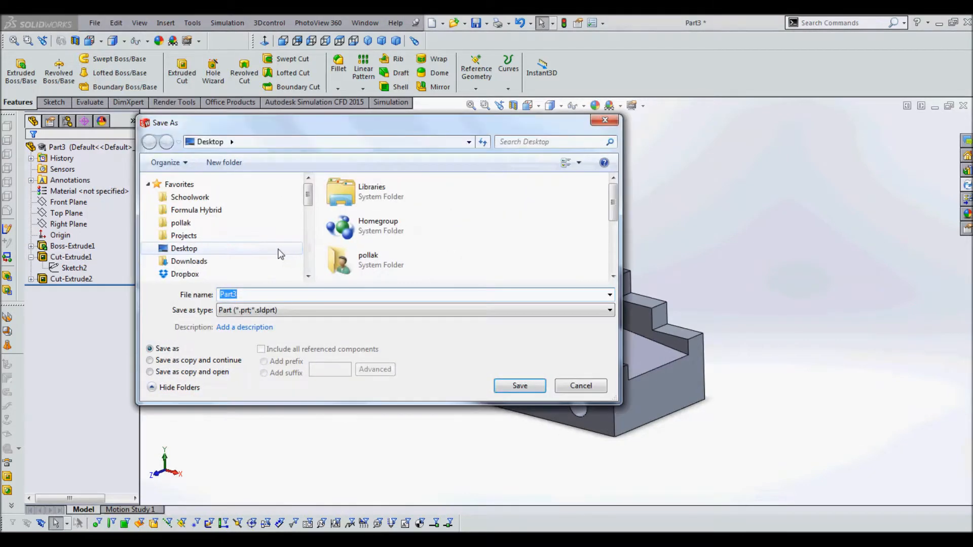
pyautogui.write('ca')
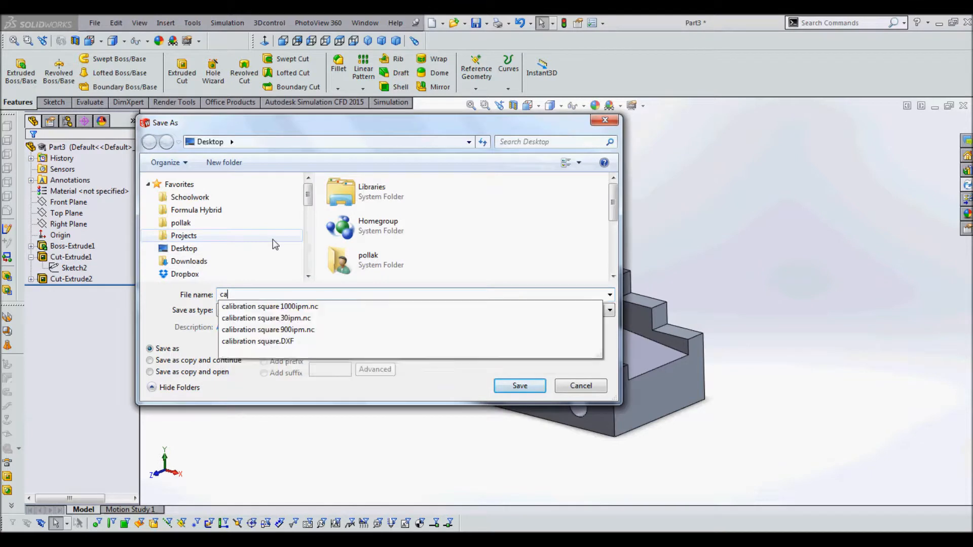
pyautogui.write('nnon base')
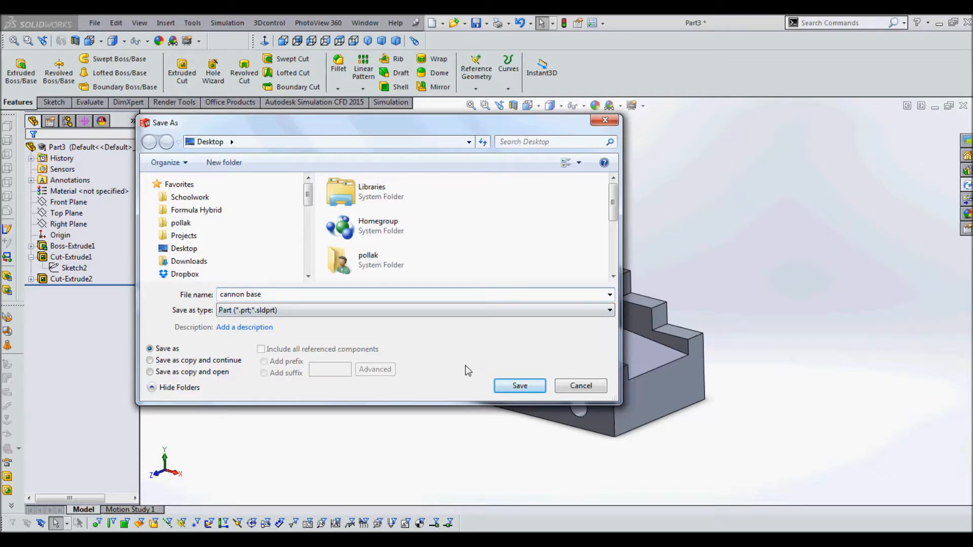
pyautogui.click(502, 387)
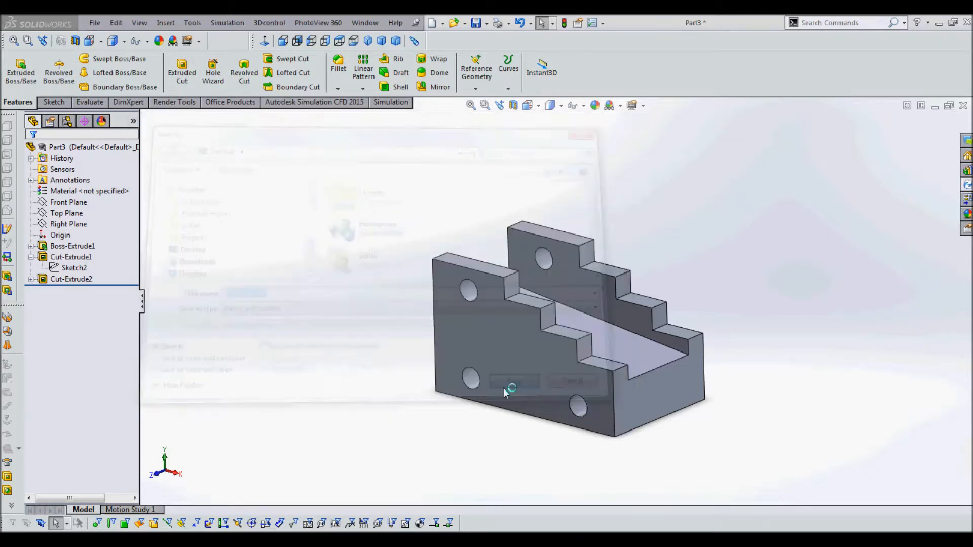
pyautogui.click(513, 311)
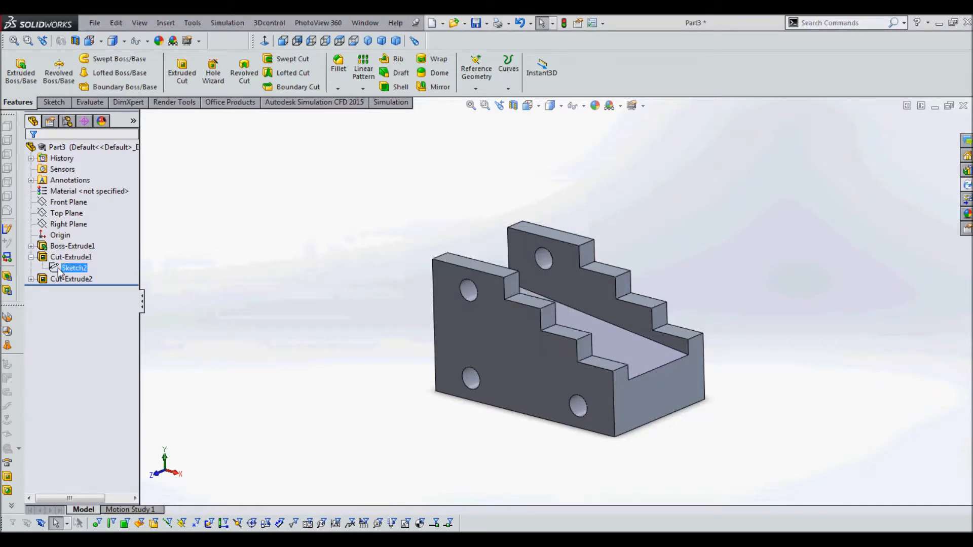
pyautogui.click(318, 323)
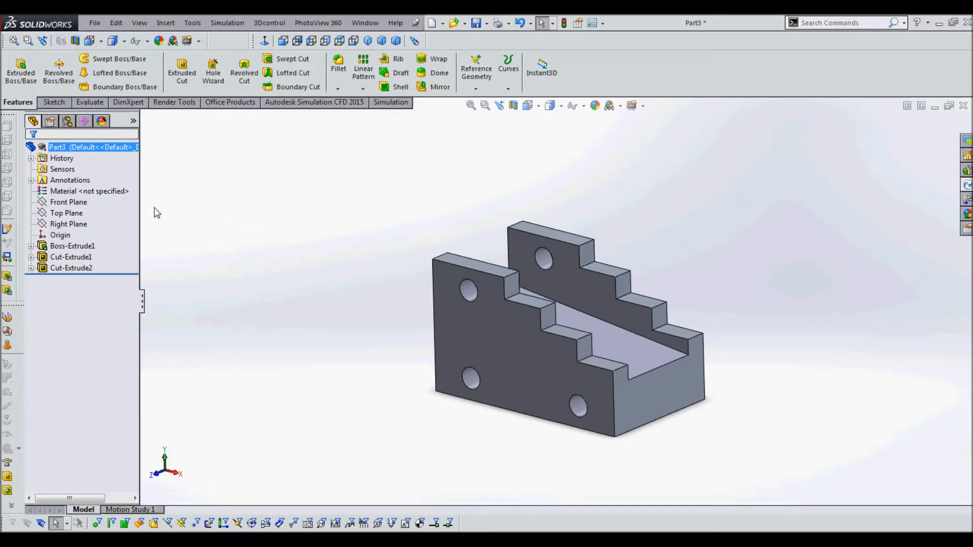
pyautogui.moveTo(302, 268)
pyautogui.mouseDown(button='middle')
pyautogui.moveTo(315, 253)
pyautogui.moveTo(307, 267)
pyautogui.mouseUp(button='middle')
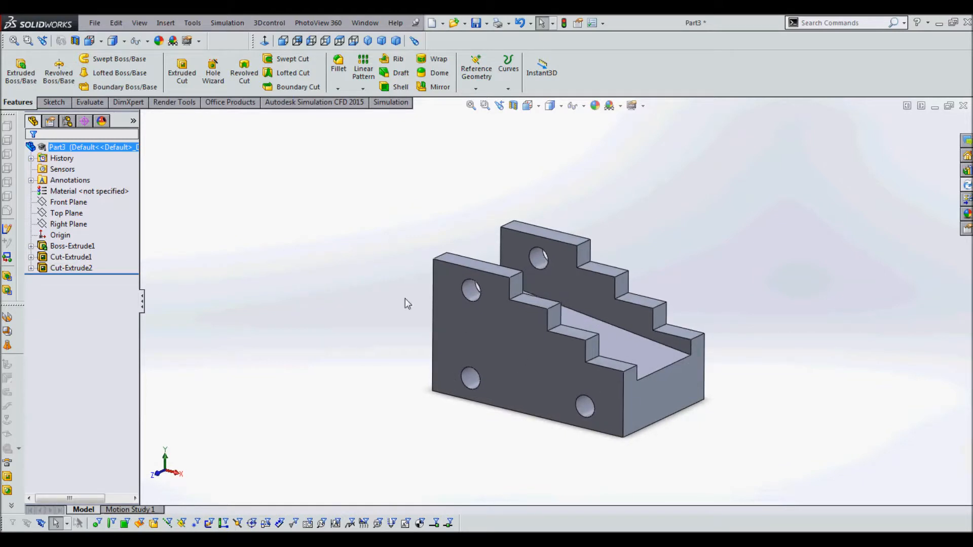
# Assign the 6061 Alloy material from the Aluminium Alloys category of SolidWorks Materials to the part
pyautogui.rightClick(92, 147)
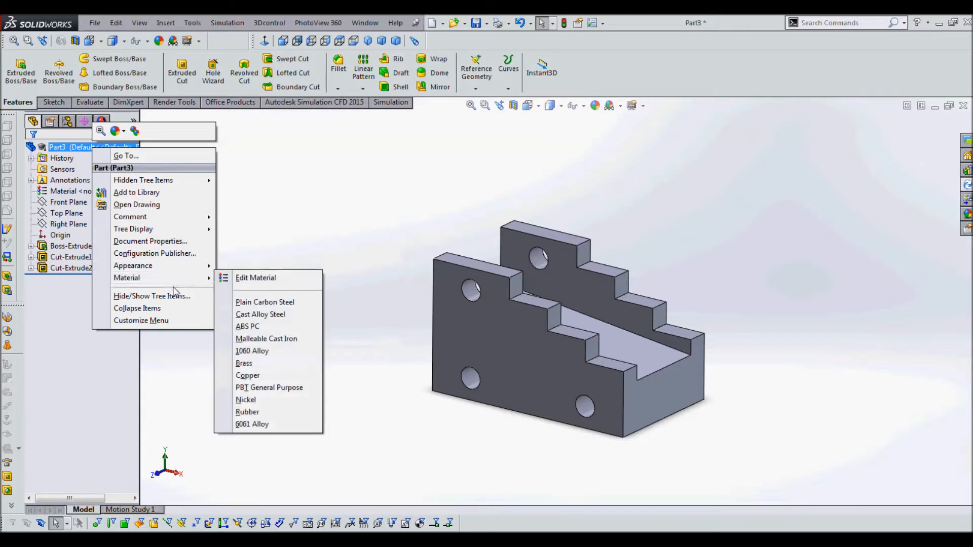
pyautogui.moveTo(172, 281)
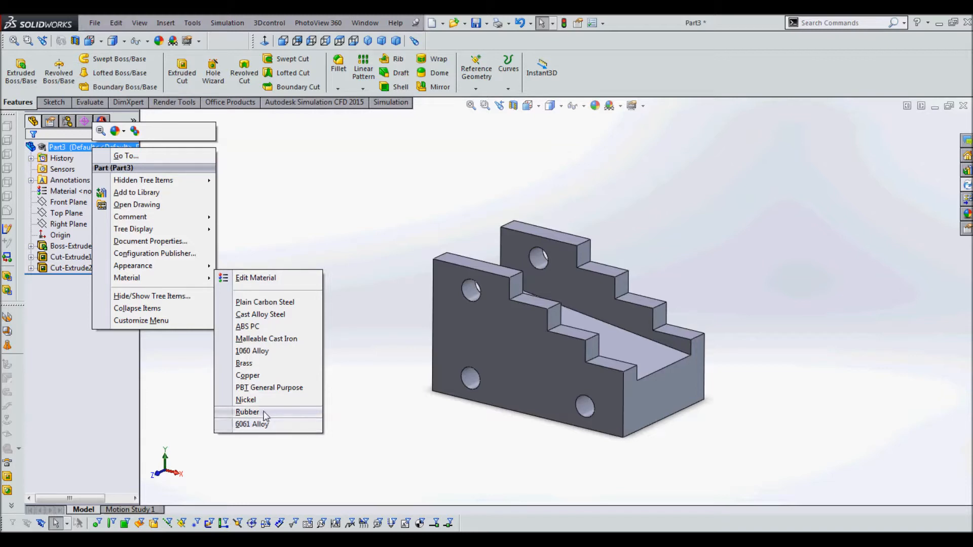
pyautogui.click(278, 280)
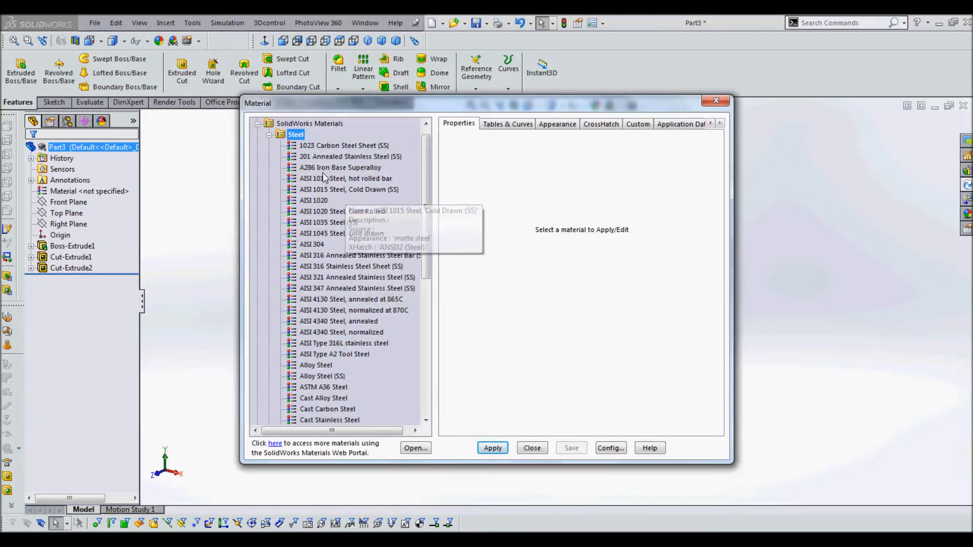
pyautogui.click(268, 135)
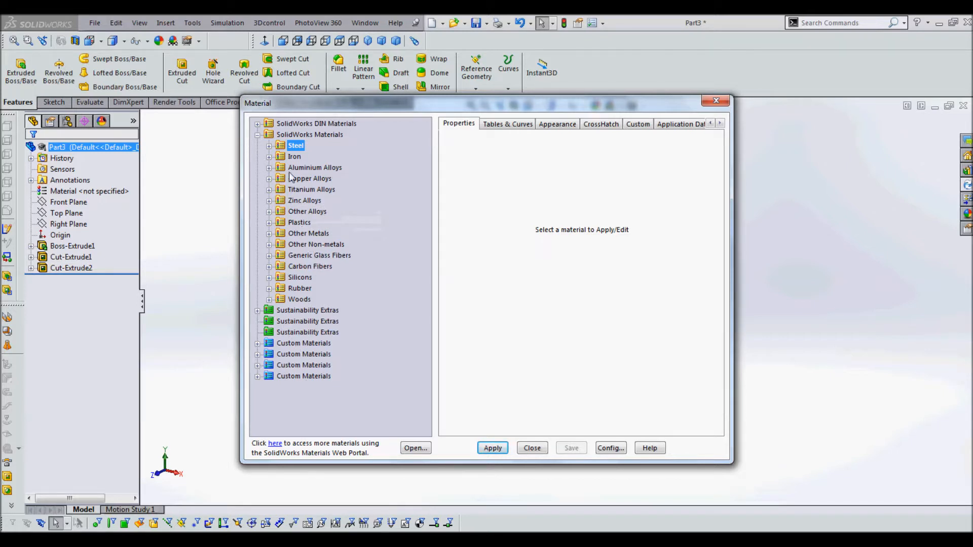
pyautogui.click(269, 168)
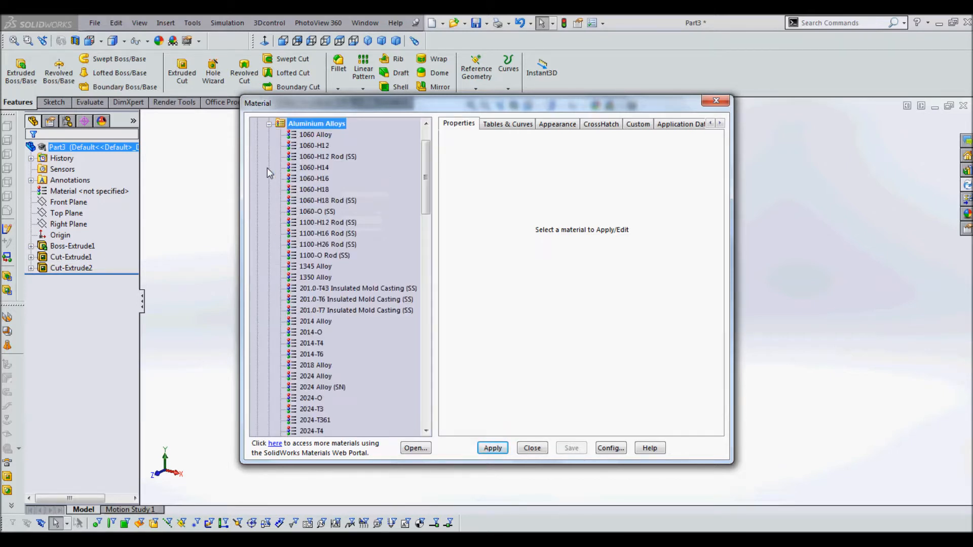
pyautogui.scroll(-4, 315, 187)
pyautogui.scroll(-8, 325, 210)
pyautogui.scroll(-3, 325, 211)
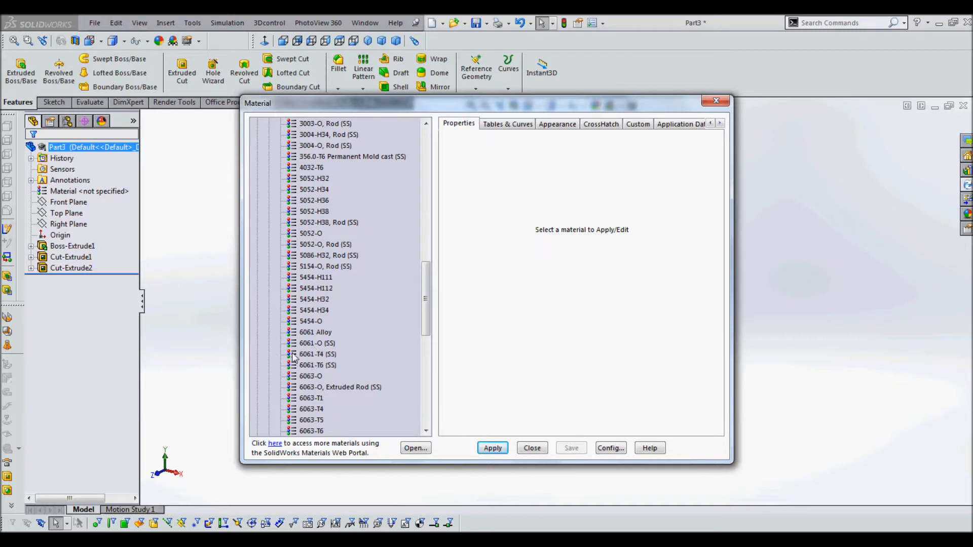
pyautogui.click(310, 333)
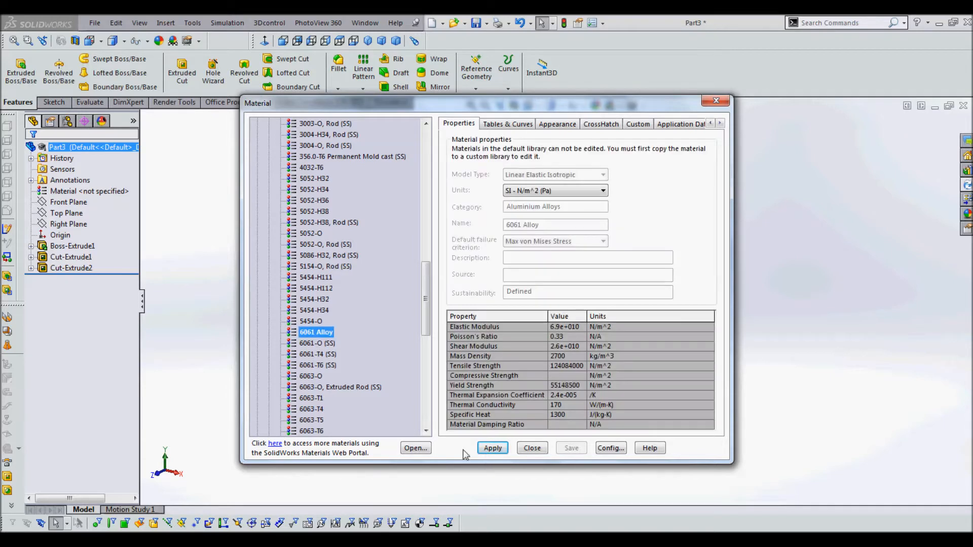
pyautogui.click(485, 449)
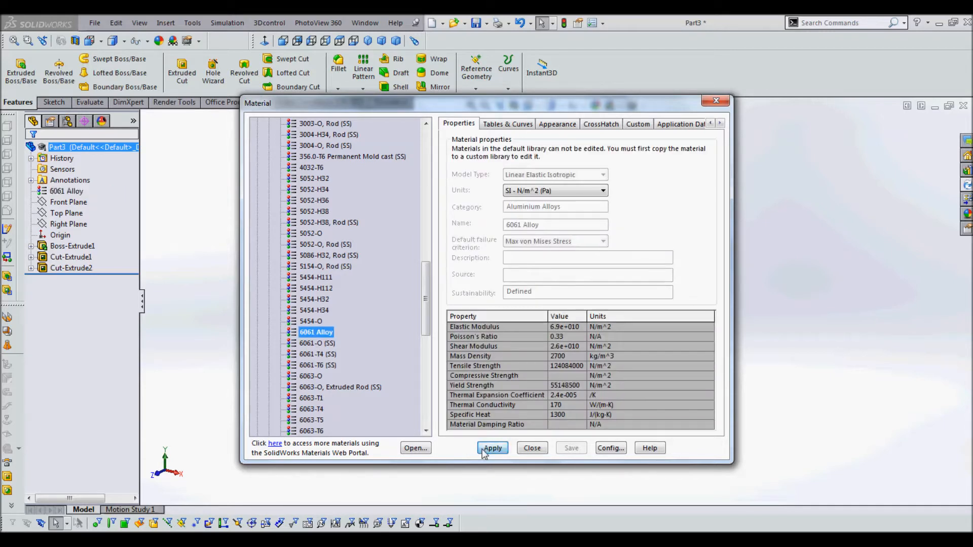
pyautogui.click(531, 448)
# Measure the distance between the outer corners of the two lowest step treads on the near side face, and clear the selection
pyautogui.moveTo(420, 369)
pyautogui.mouseDown(button='middle')
pyautogui.moveTo(409, 350)
pyautogui.moveTo(425, 369)
pyautogui.mouseUp(button='middle')
pyautogui.scroll(-2, 639, 319)
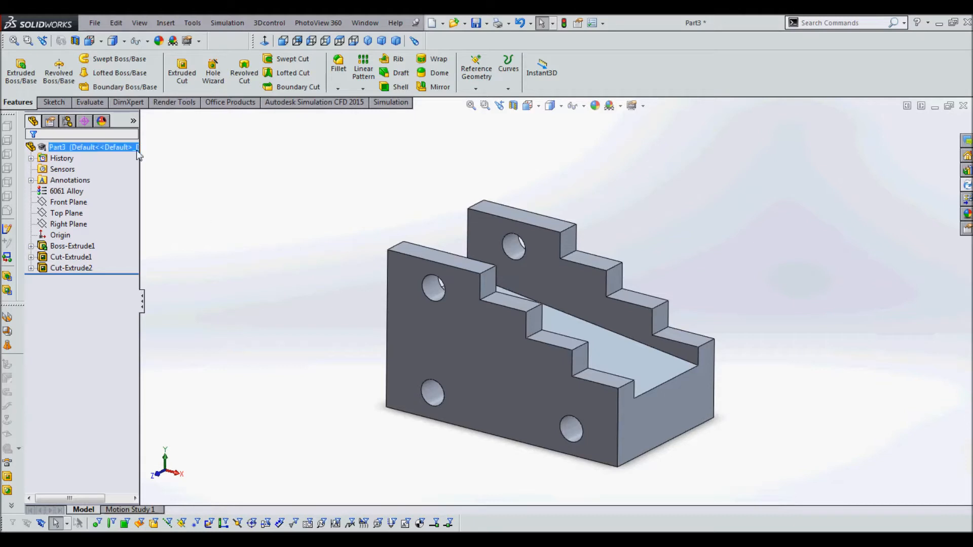
pyautogui.click(90, 103)
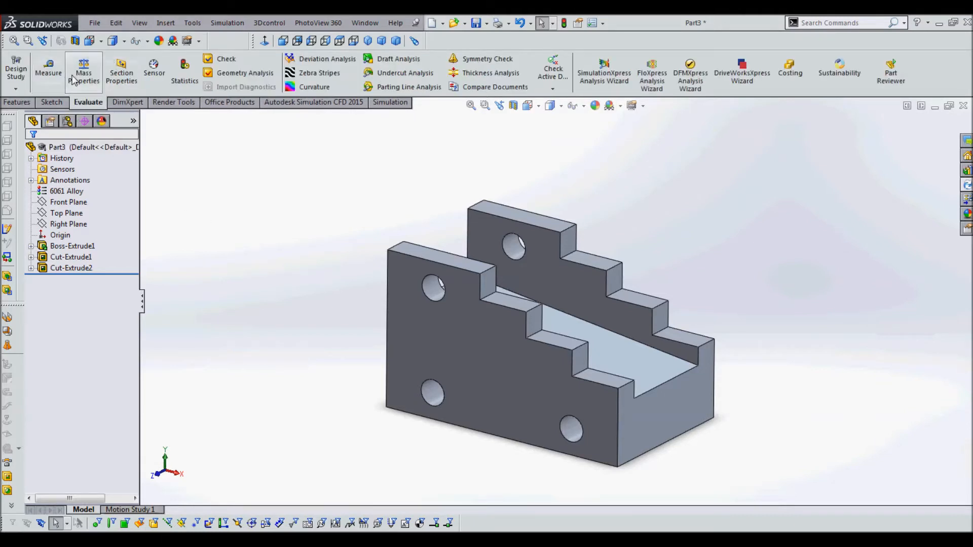
pyautogui.click(49, 76)
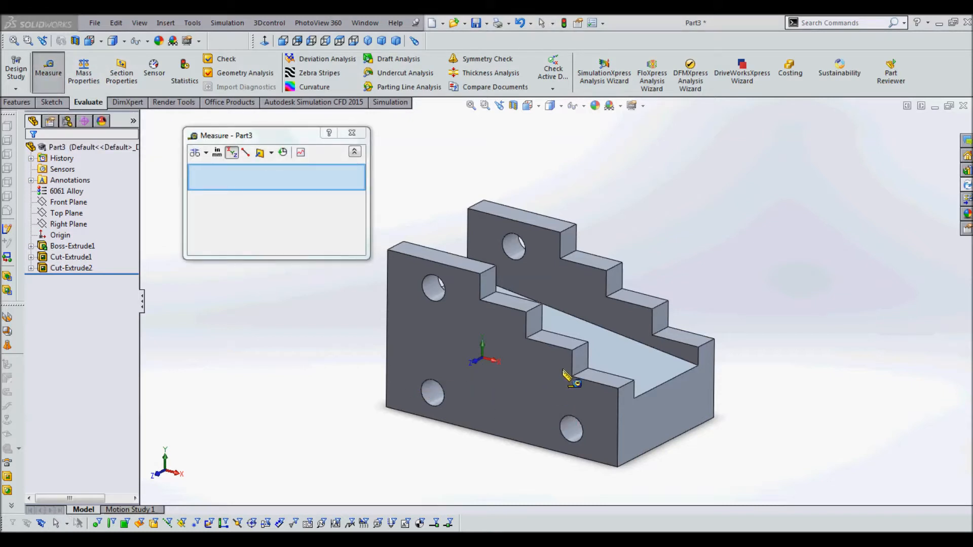
pyautogui.click(572, 350)
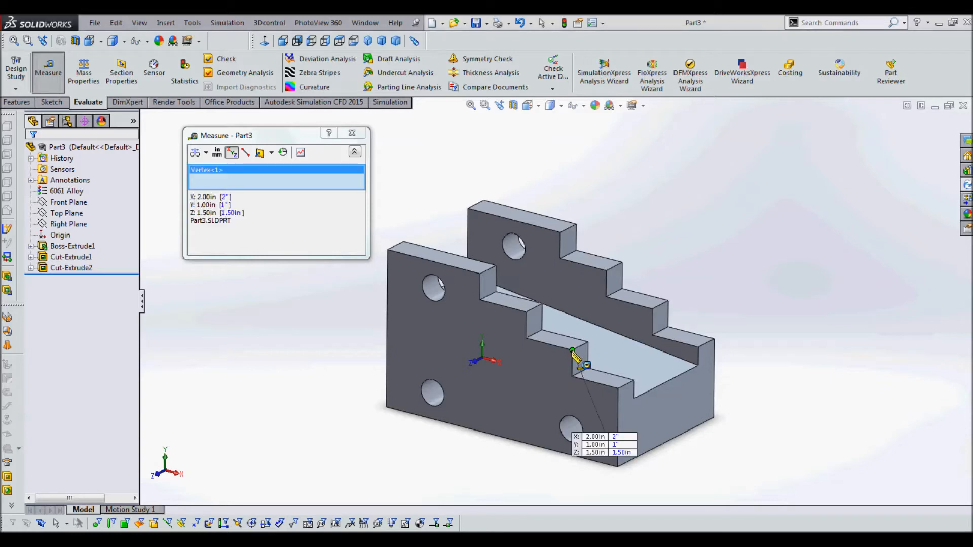
pyautogui.click(618, 389)
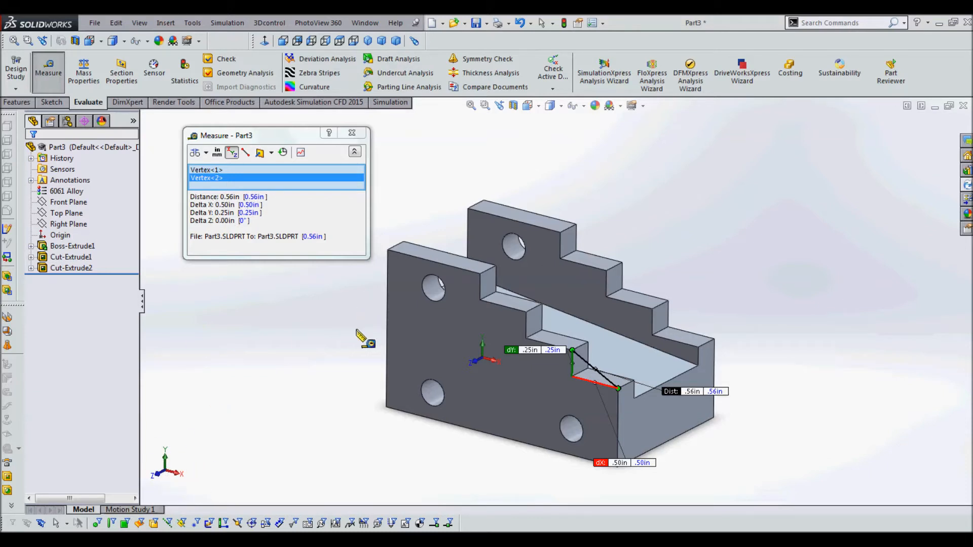
pyautogui.click(258, 343)
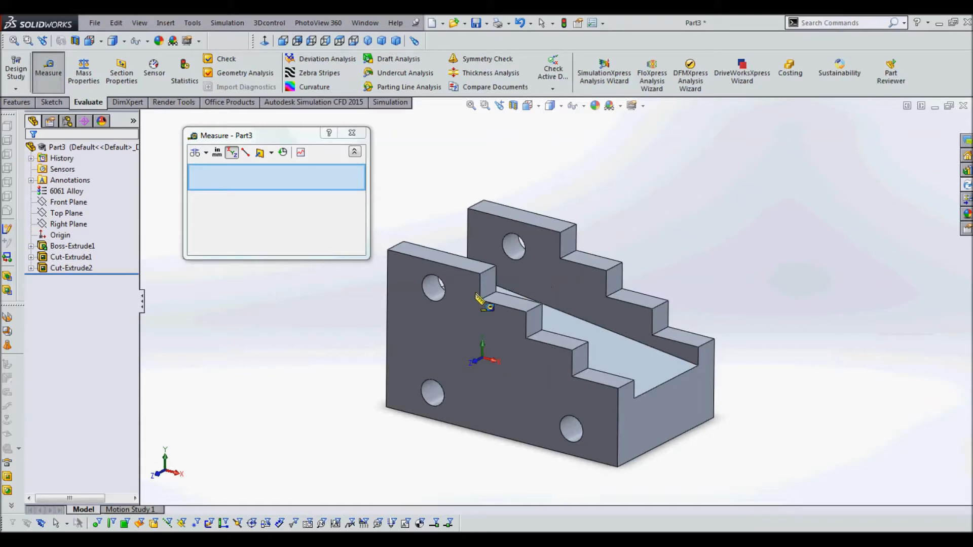
# Measure the distance between the block's two outer side faces and close the measurement
pyautogui.click(493, 321)
pyautogui.moveTo(603, 288); pyautogui.dragTo(614, 319, button='middle')
pyautogui.click(640, 307)
pyautogui.moveTo(439, 340); pyautogui.dragTo(523, 348, button='middle')
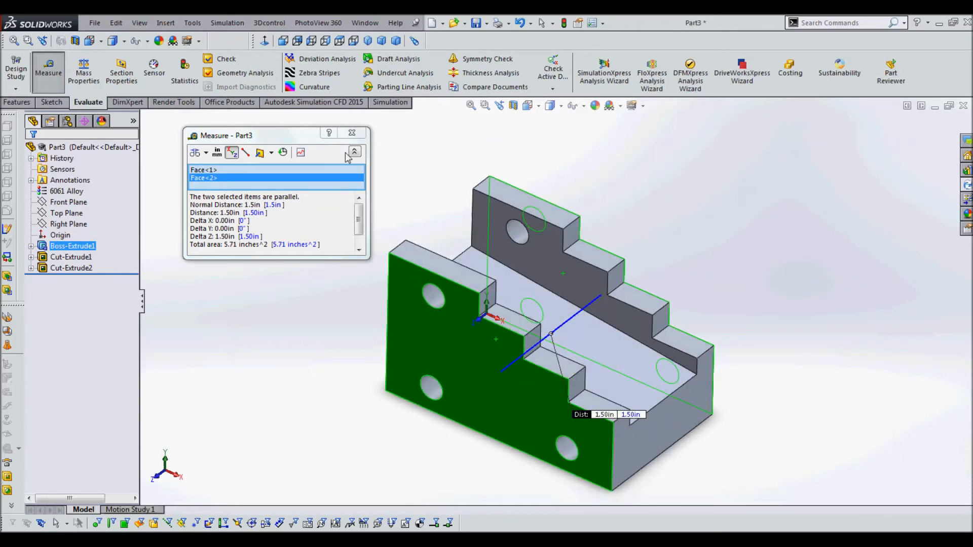
pyautogui.click(351, 133)
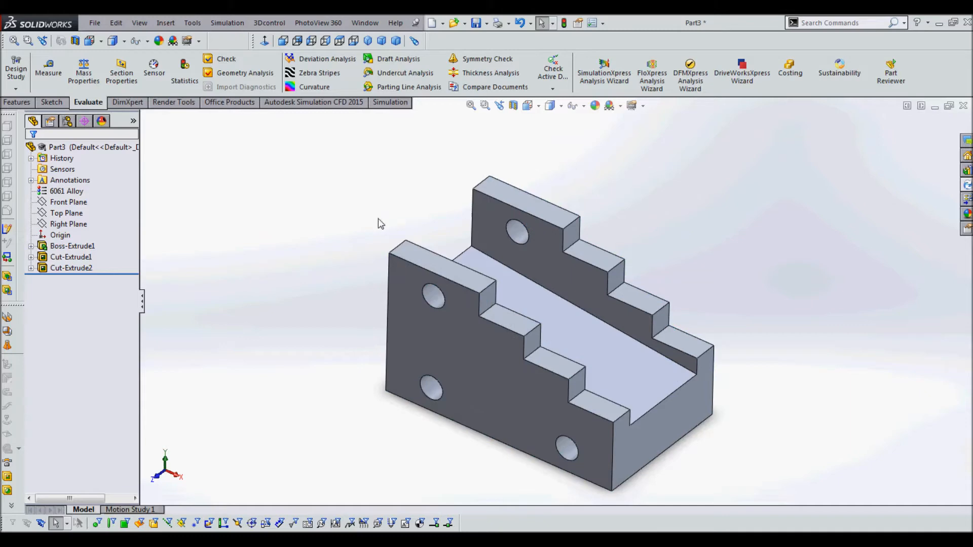
# Calculate the part's mass properties and examine where the center of mass lies on the model
pyautogui.moveTo(384, 246); pyautogui.dragTo(374, 205, button='middle')
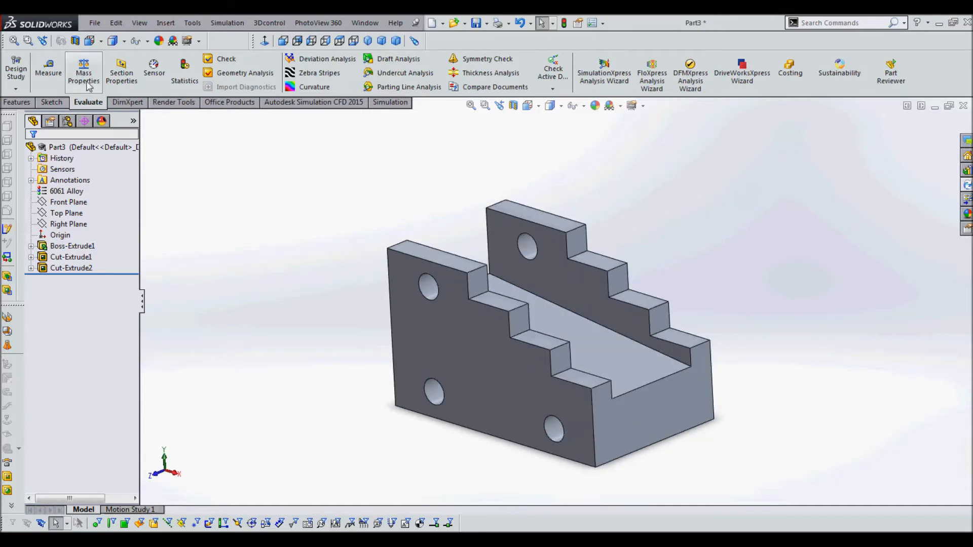
pyautogui.click(84, 76)
pyautogui.moveTo(202, 279); pyautogui.dragTo(245, 91)
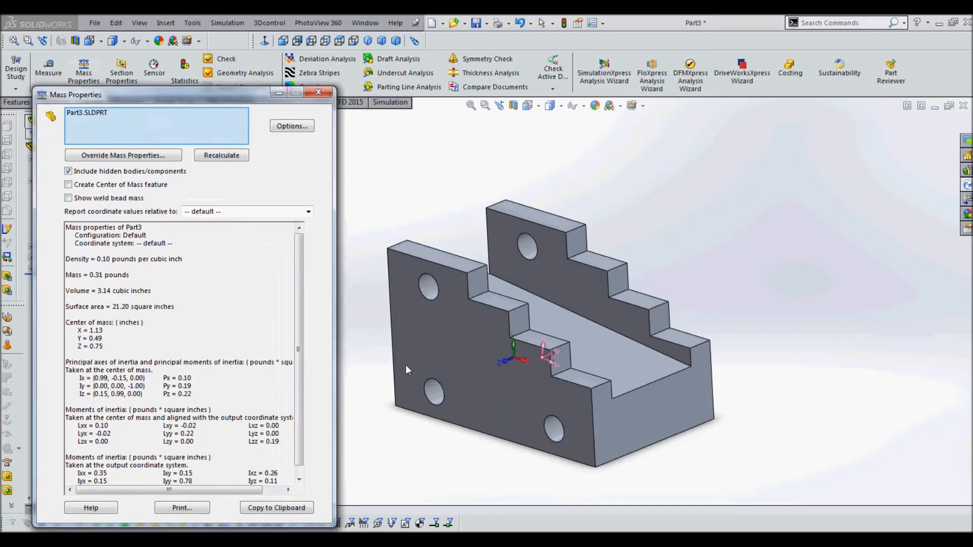
pyautogui.moveTo(480, 496); pyautogui.dragTo(484, 417, button='middle')
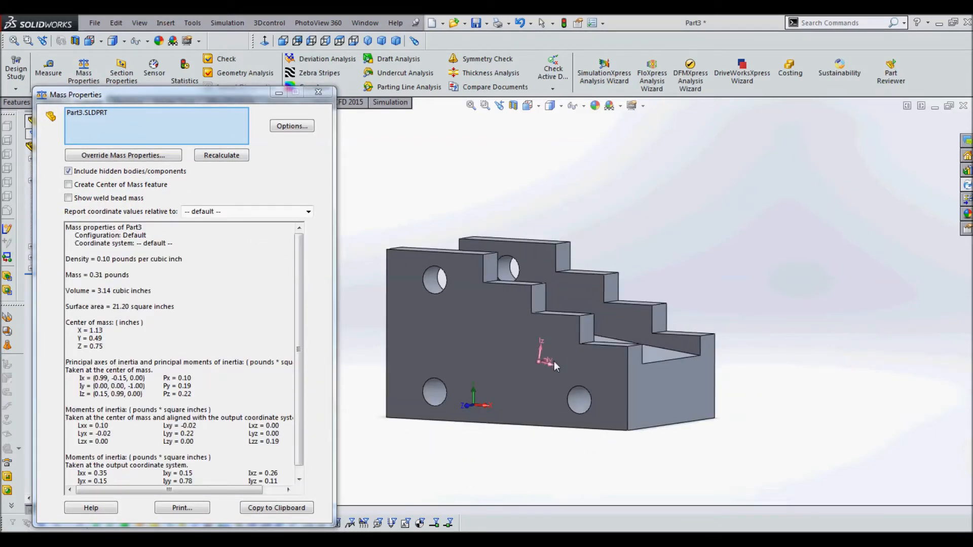
pyautogui.scroll(-3, 536, 354)
pyautogui.scroll(1, 519, 348)
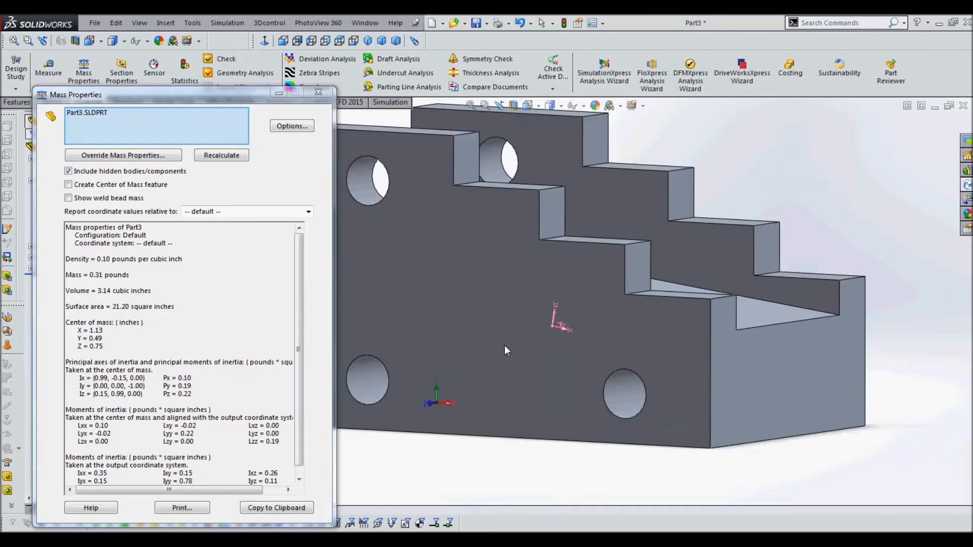
pyautogui.moveTo(550, 365); pyautogui.dragTo(542, 200, button='middle')
pyautogui.scroll(-3, 528, 358)
pyautogui.scroll(3, 528, 357)
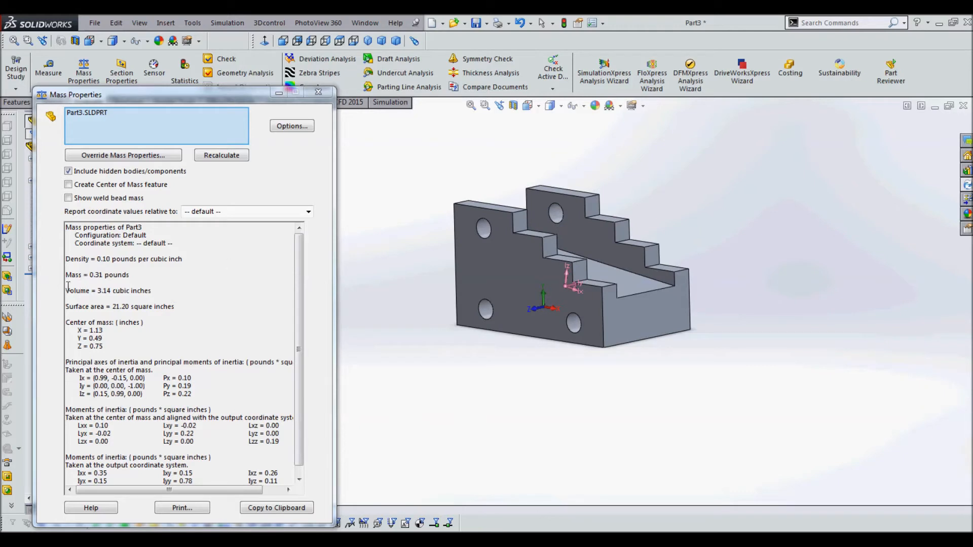
# Review the density, mass, volume and inertia entries in the mass properties report and check the available reference coordinate systems
pyautogui.click(66, 261)
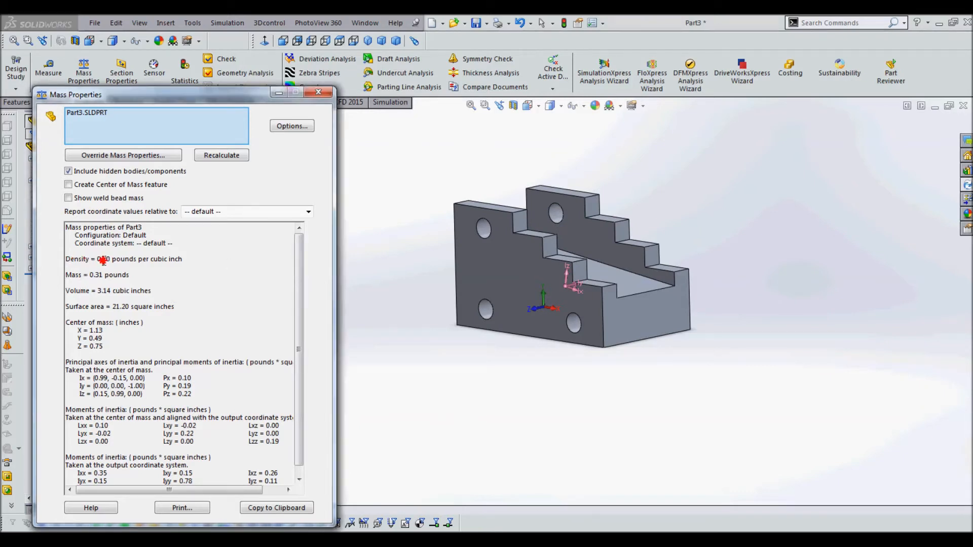
pyautogui.moveTo(184, 260); pyautogui.dragTo(79, 252)
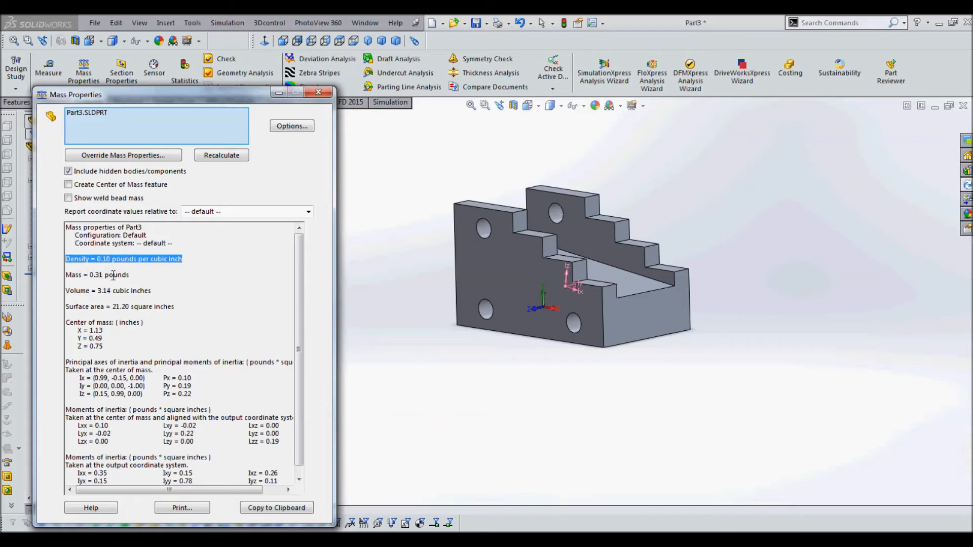
pyautogui.click(148, 273)
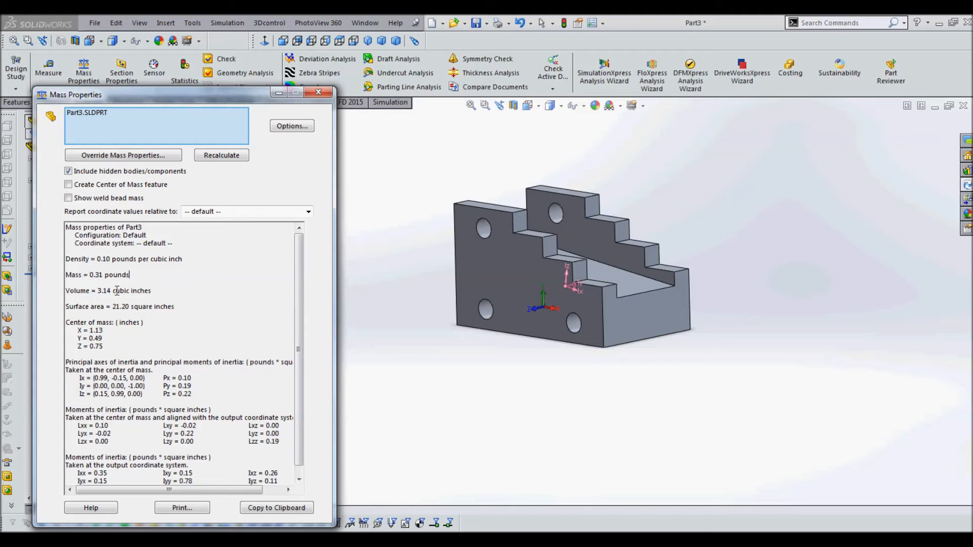
pyautogui.moveTo(152, 291); pyautogui.dragTo(68, 290)
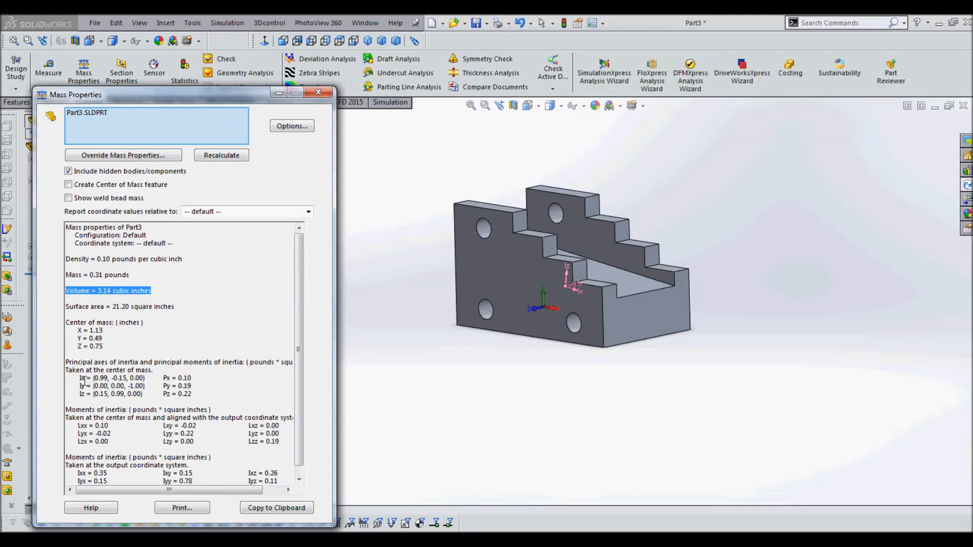
pyautogui.click(302, 328)
pyautogui.moveTo(301, 330); pyautogui.dragTo(301, 338)
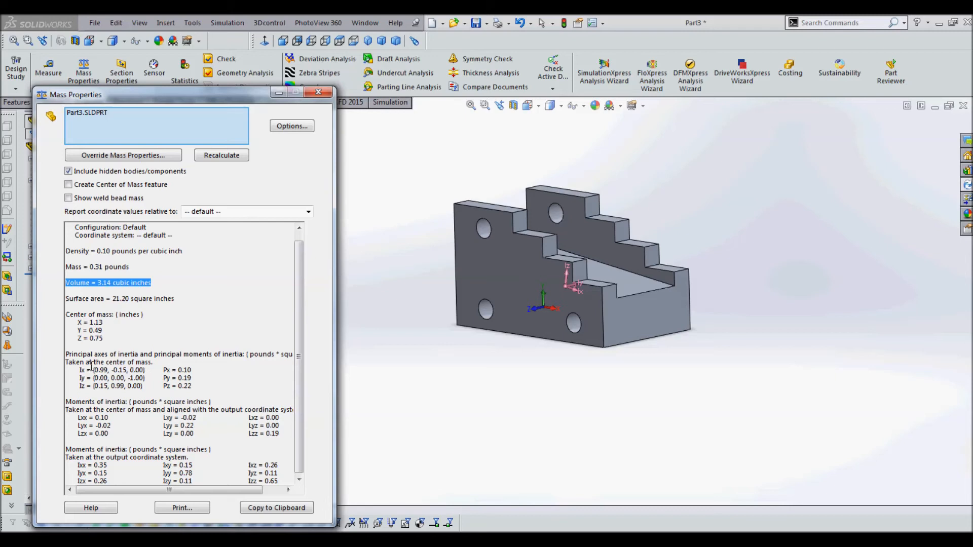
pyautogui.click(309, 213)
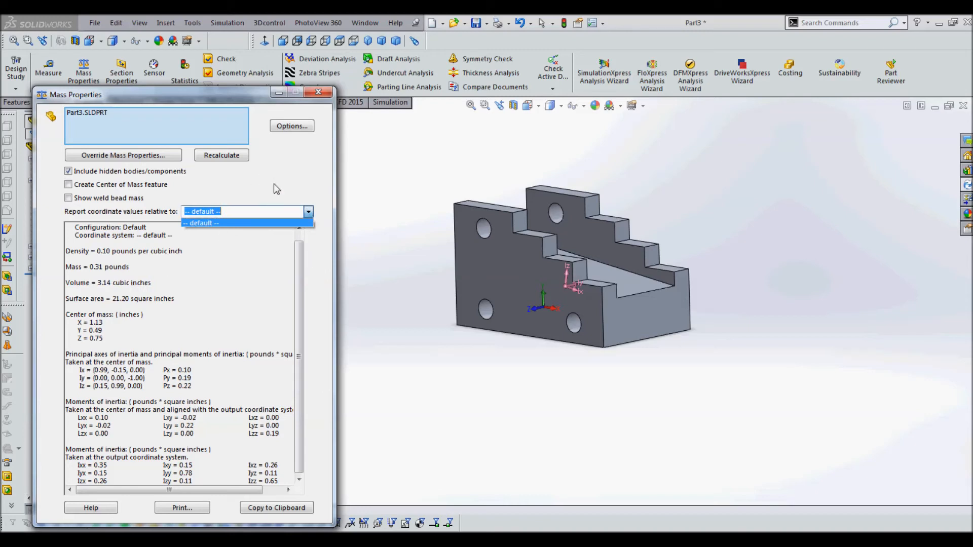
pyautogui.click(254, 198)
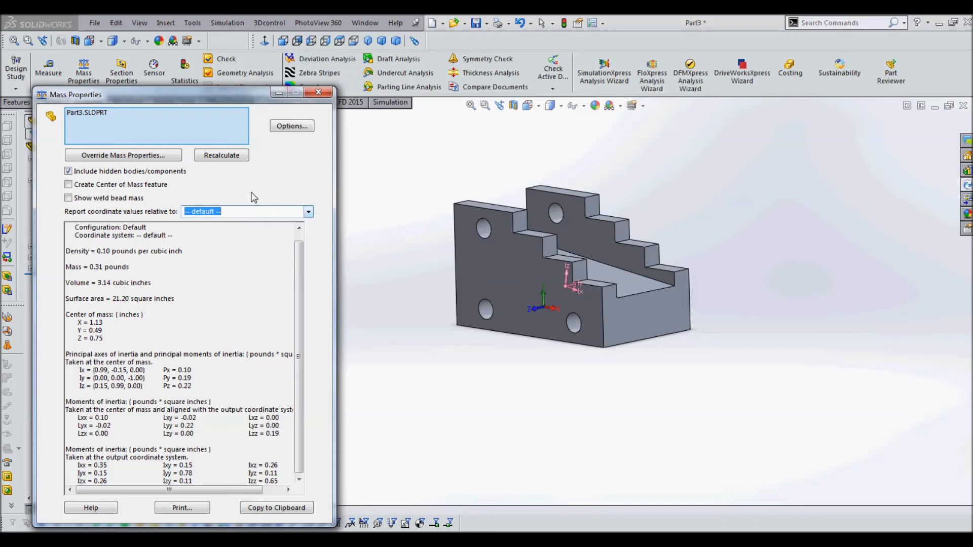